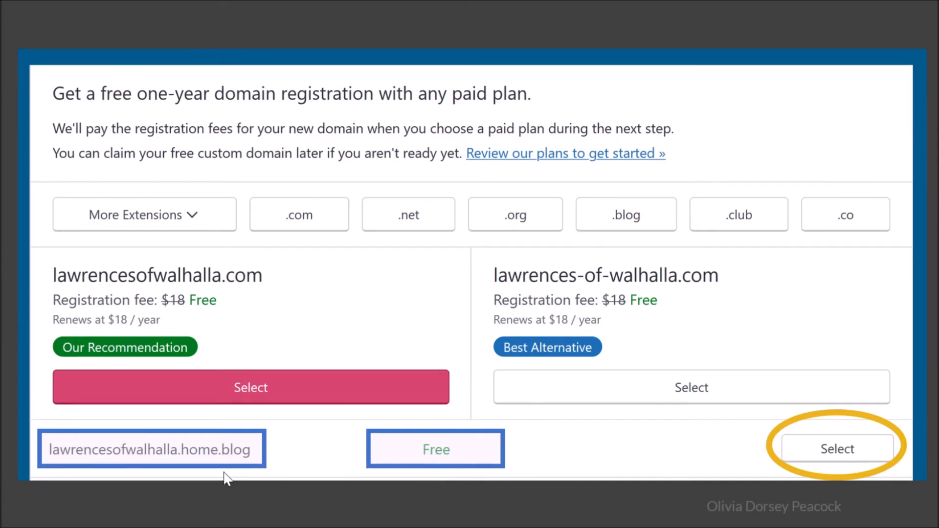
Step: Advance from the free-domain slide to the 'Pick a plan' slide
{"action": "left_click", "coordinate": [800, 456]}
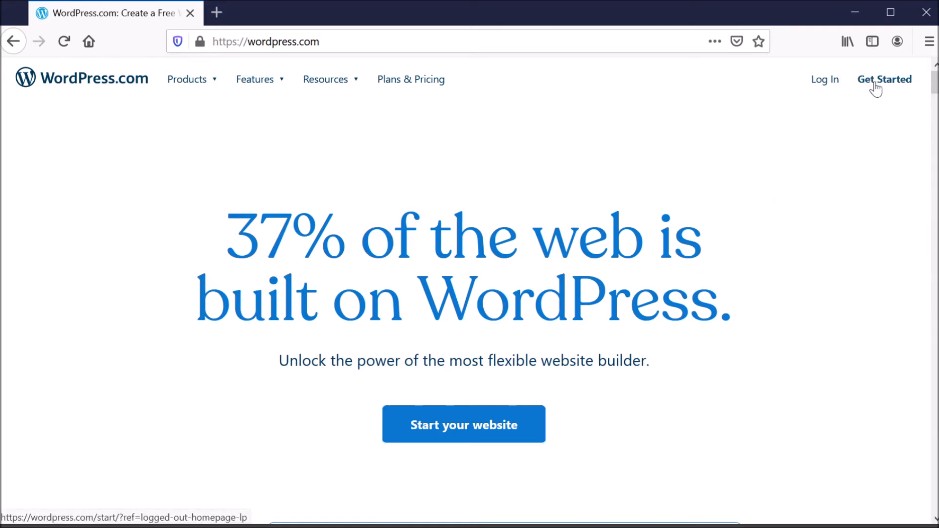
Step: Log in to WordPress.com with the account's username and password
{"action": "left_click", "coordinate": [821, 83]}
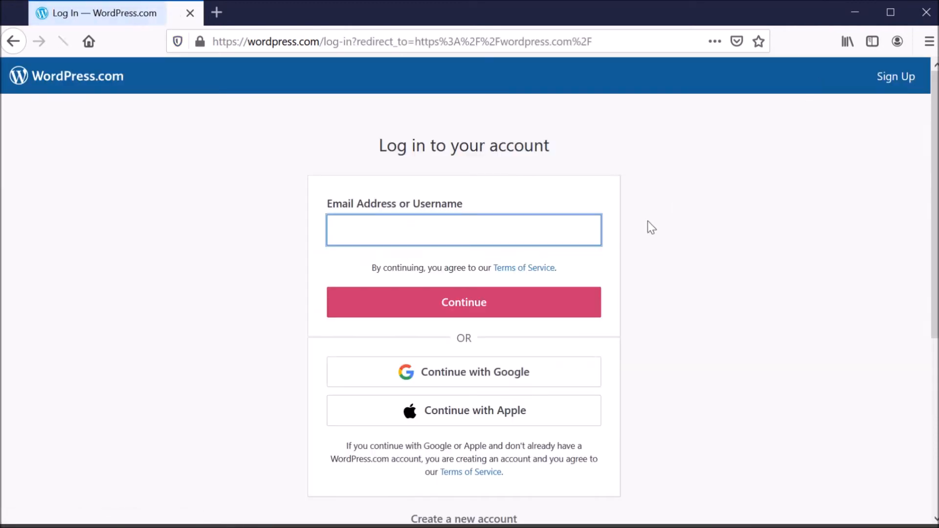
{"action": "type", "text": "ohpeacock"}
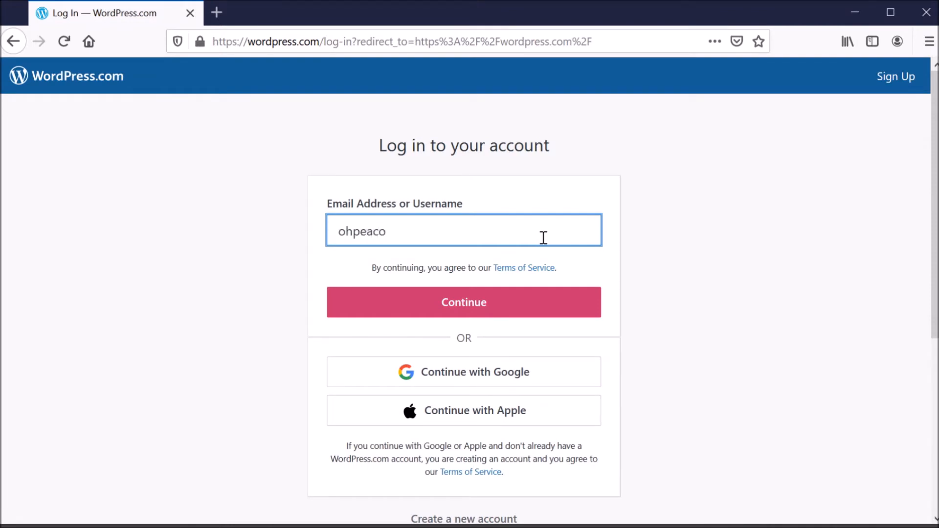
{"action": "left_click", "coordinate": [504, 315]}
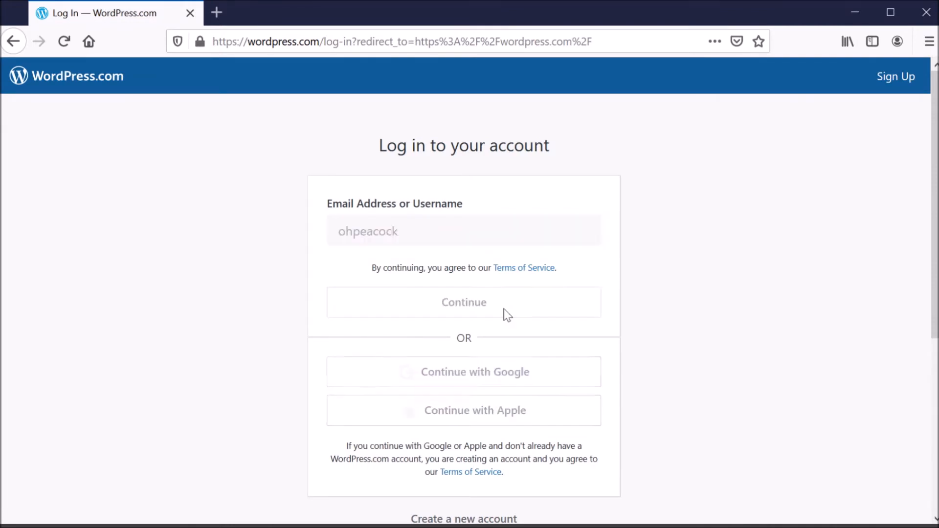
{"action": "type", "text": "••••••••••••"}
{"action": "key", "text": "Return"}
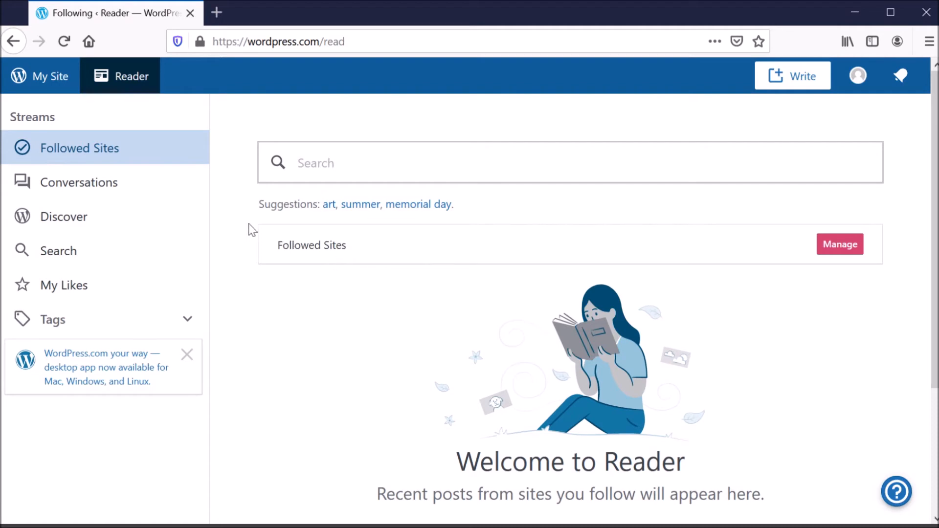
Step: View the live Lawrences of Walhalla site, then go back to its My Home dashboard
{"action": "left_click", "coordinate": [48, 87]}
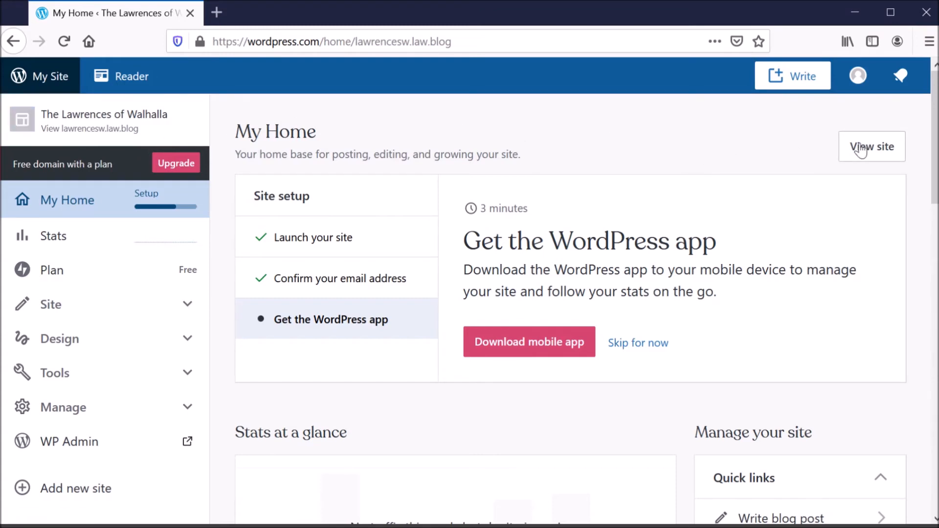
{"action": "left_click", "coordinate": [883, 158]}
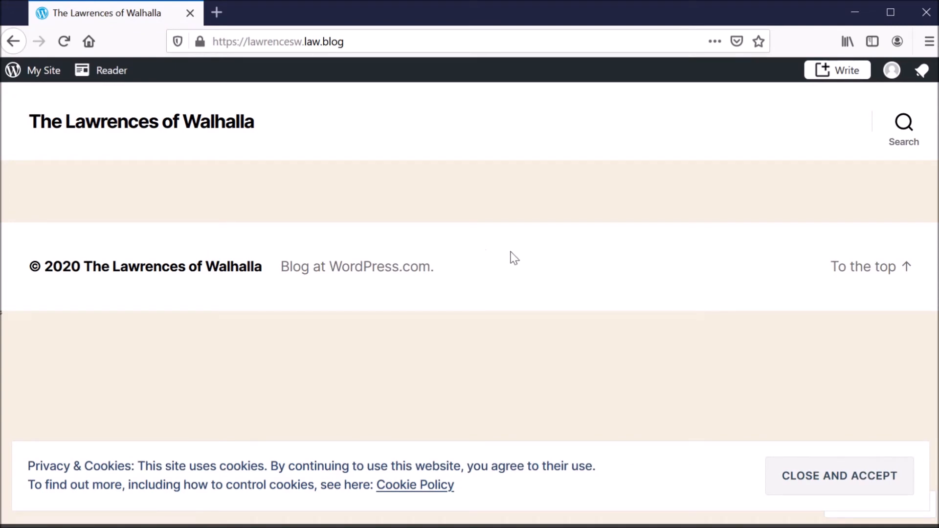
{"action": "left_click", "coordinate": [14, 43]}
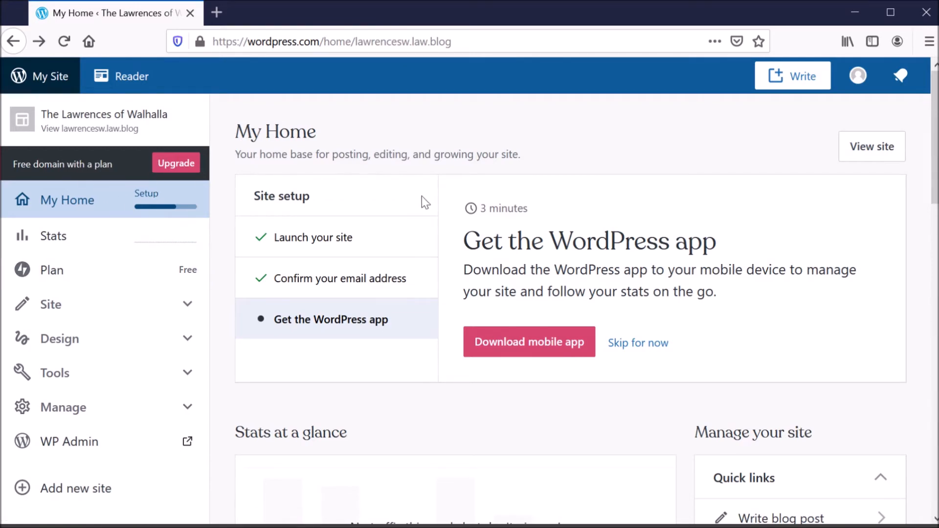
{"action": "scroll", "coordinate": [425, 202], "scroll_direction": "down", "scroll_amount": 1}
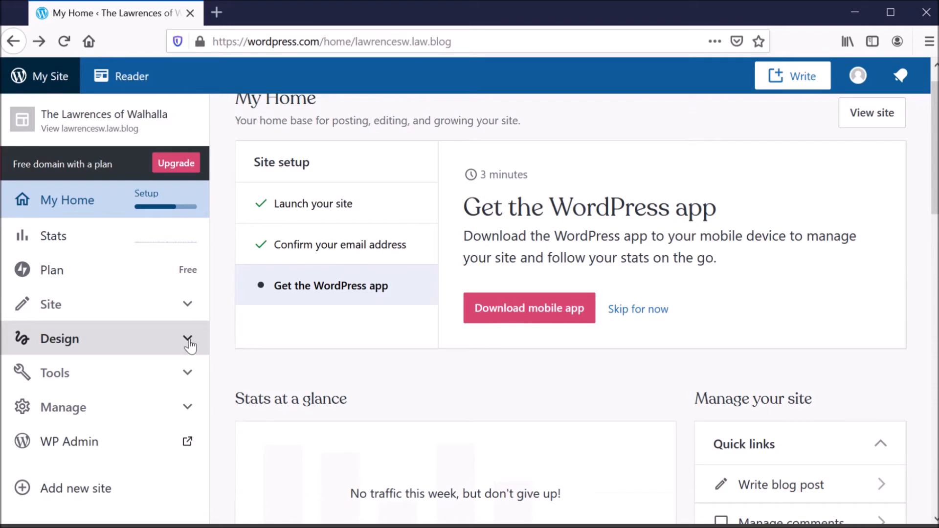
Step: Open the Themes gallery under Design and bring up the Hever theme's '...' menu
{"action": "left_click", "coordinate": [163, 339]}
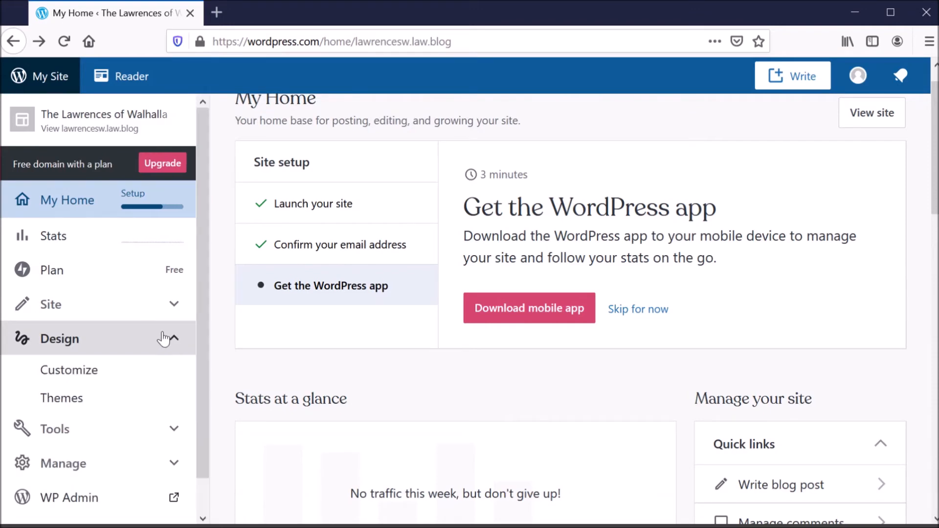
{"action": "left_click", "coordinate": [87, 400]}
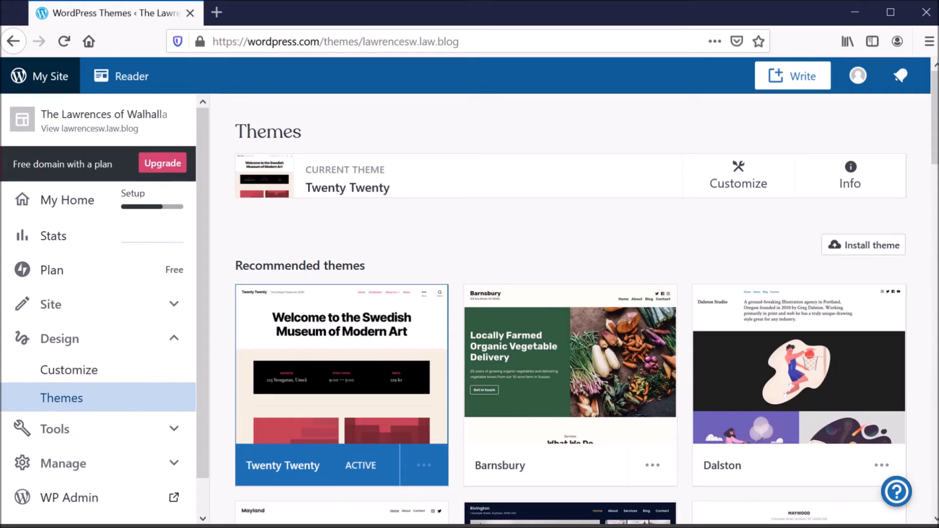
{"action": "mouse_move", "coordinate": [396, 441]}
{"action": "scroll", "coordinate": [840, 270], "scroll_direction": "down", "scroll_amount": 4}
{"action": "scroll", "coordinate": [845, 311], "scroll_direction": "down", "scroll_amount": 6}
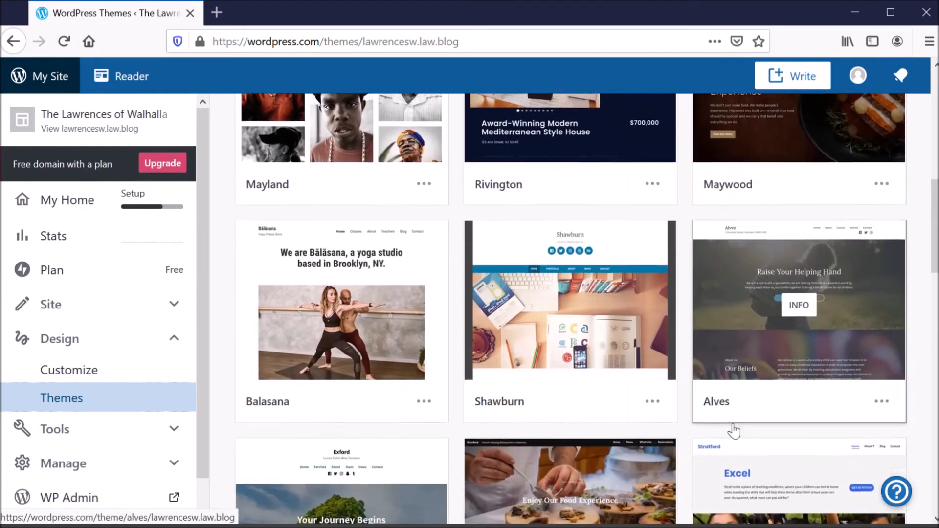
{"action": "scroll", "coordinate": [740, 427], "scroll_direction": "down", "scroll_amount": 5}
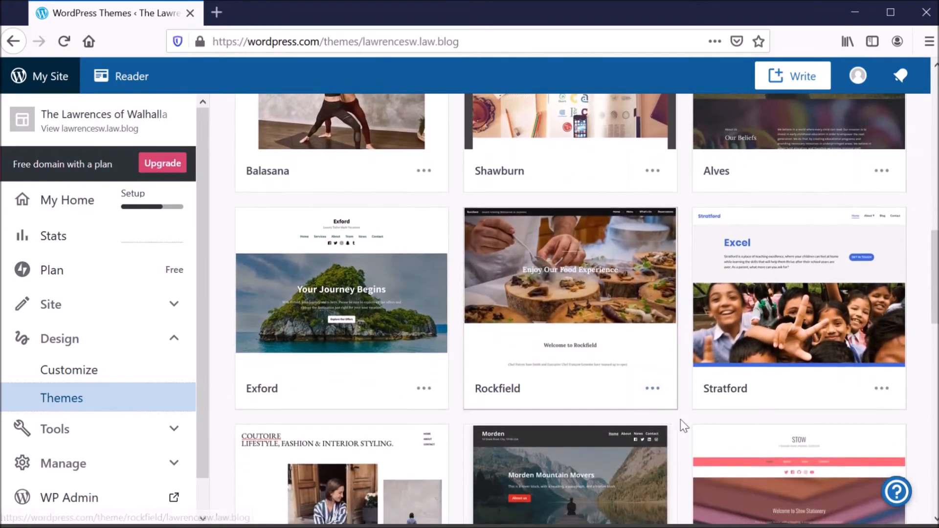
{"action": "scroll", "coordinate": [674, 417], "scroll_direction": "down", "scroll_amount": 3}
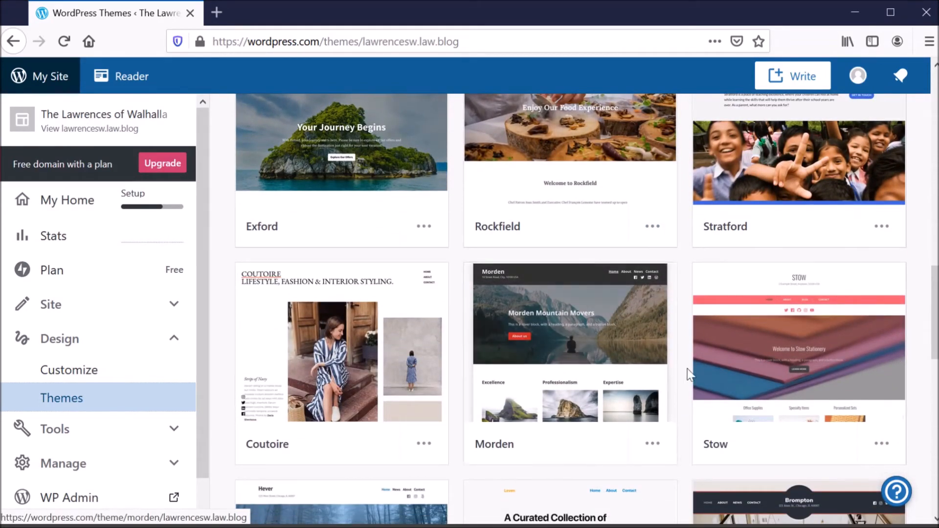
{"action": "scroll", "coordinate": [689, 370], "scroll_direction": "down", "scroll_amount": 5}
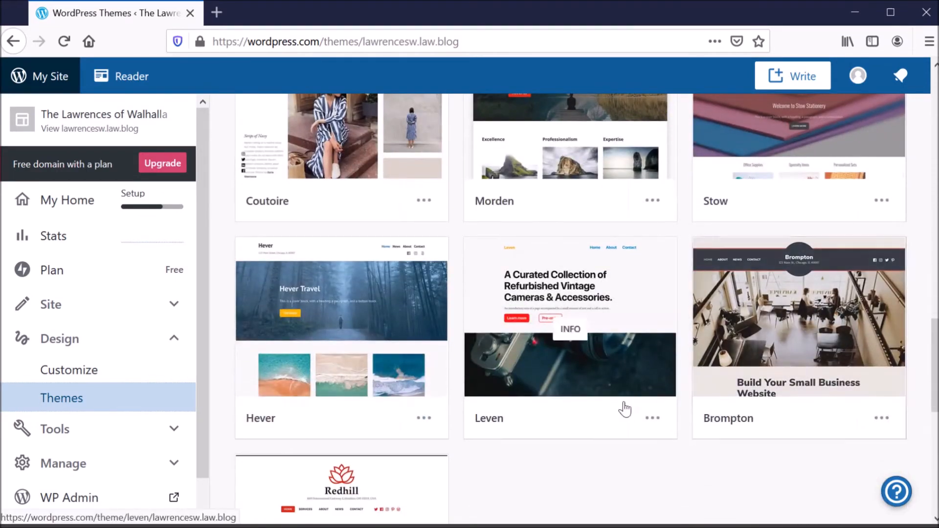
{"action": "left_click", "coordinate": [426, 422]}
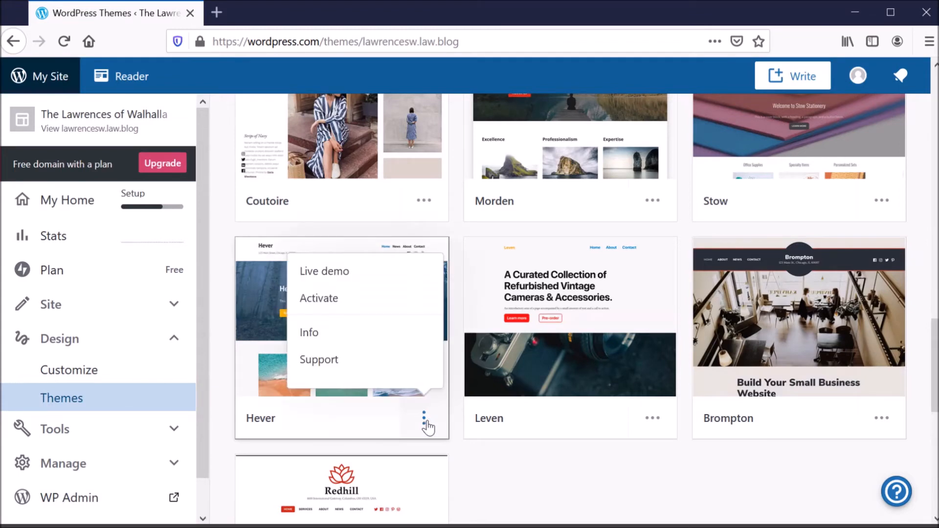
Step: Preview Hever's live demo and request its activation from the preview
{"action": "left_click", "coordinate": [350, 277]}
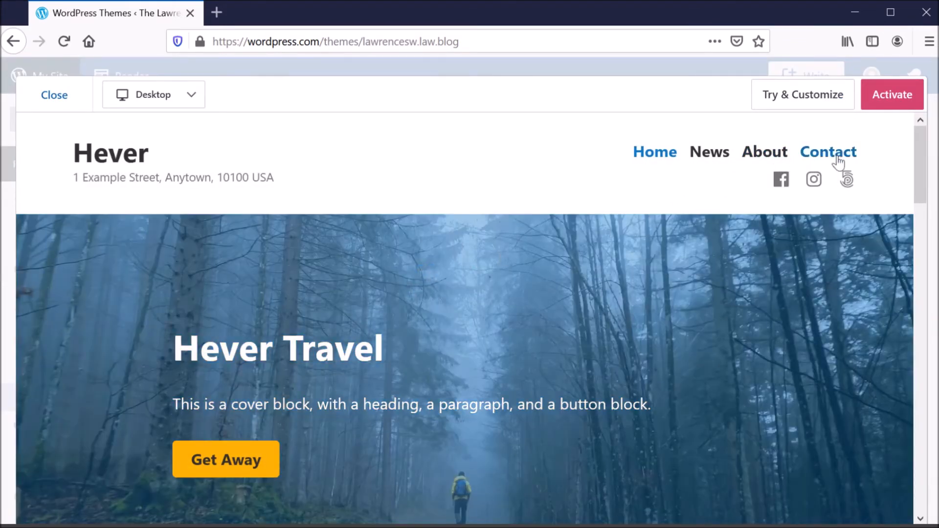
{"action": "mouse_move", "coordinate": [918, 172]}
{"action": "left_mouse_down"}
{"action": "mouse_move", "coordinate": [907, 240]}
{"action": "mouse_move", "coordinate": [922, 320]}
{"action": "mouse_move", "coordinate": [924, 429]}
{"action": "mouse_move", "coordinate": [935, 449]}
{"action": "mouse_move", "coordinate": [928, 164]}
{"action": "left_mouse_up"}
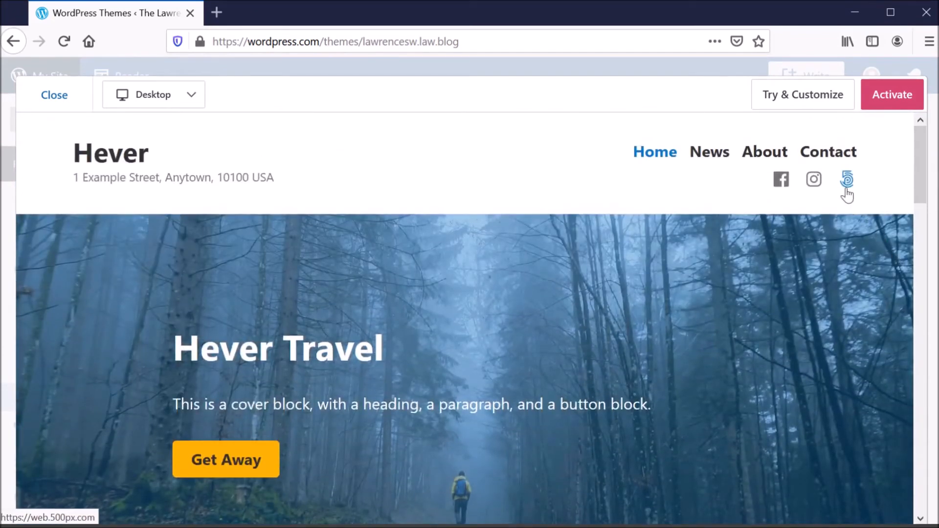
{"action": "left_click", "coordinate": [892, 96]}
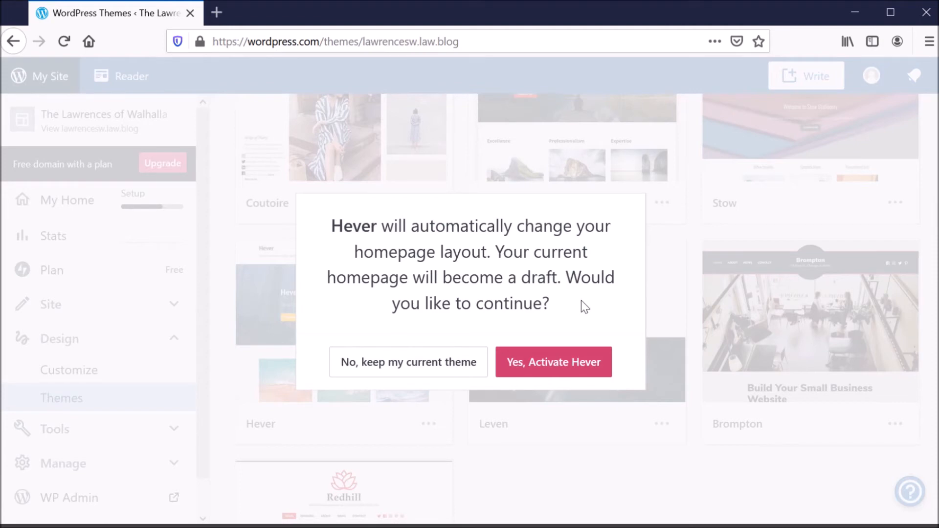
Step: Confirm activating Hever, then launch the Customizer from the thank-you dialog
{"action": "left_click", "coordinate": [551, 376]}
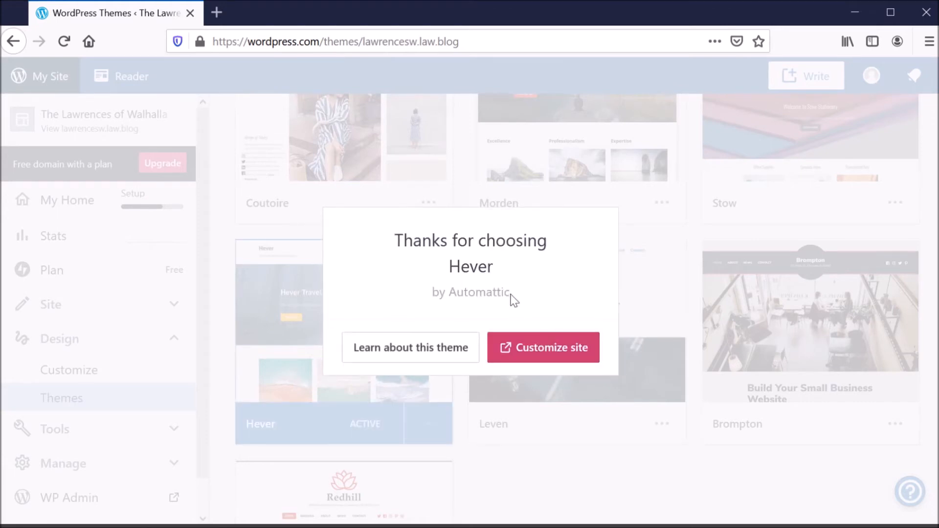
{"action": "left_click", "coordinate": [536, 358]}
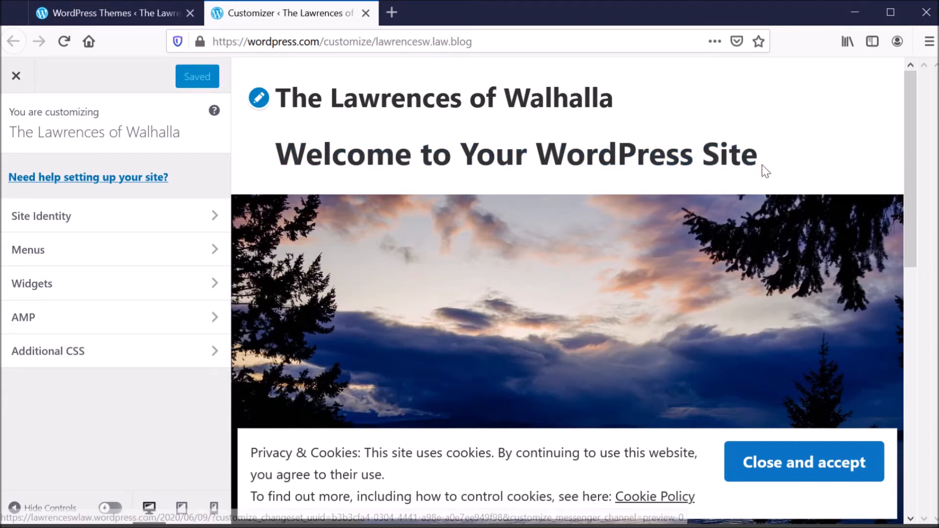
Step: In Site Identity, set the tagline to 'My family history blog'
{"action": "scroll", "coordinate": [759, 195], "scroll_direction": "down", "scroll_amount": 8}
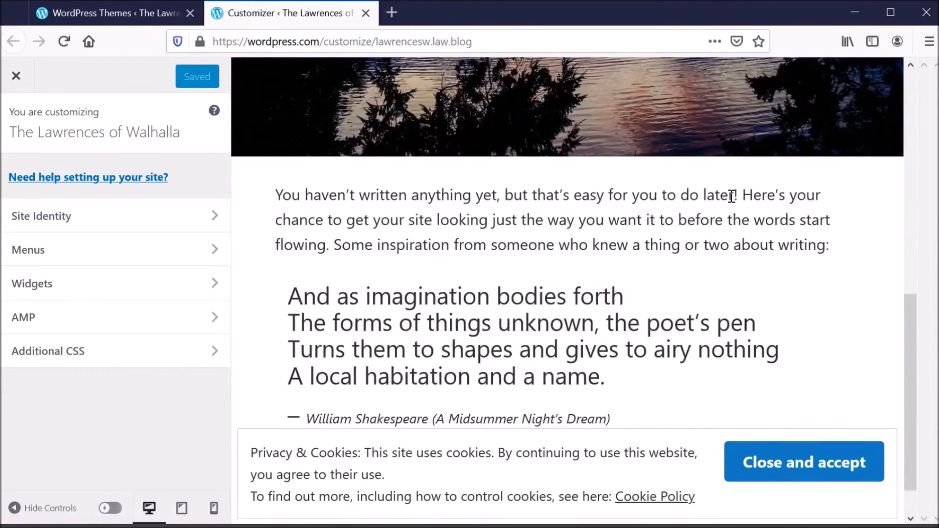
{"action": "scroll", "coordinate": [471, 240], "scroll_direction": "down", "scroll_amount": 2}
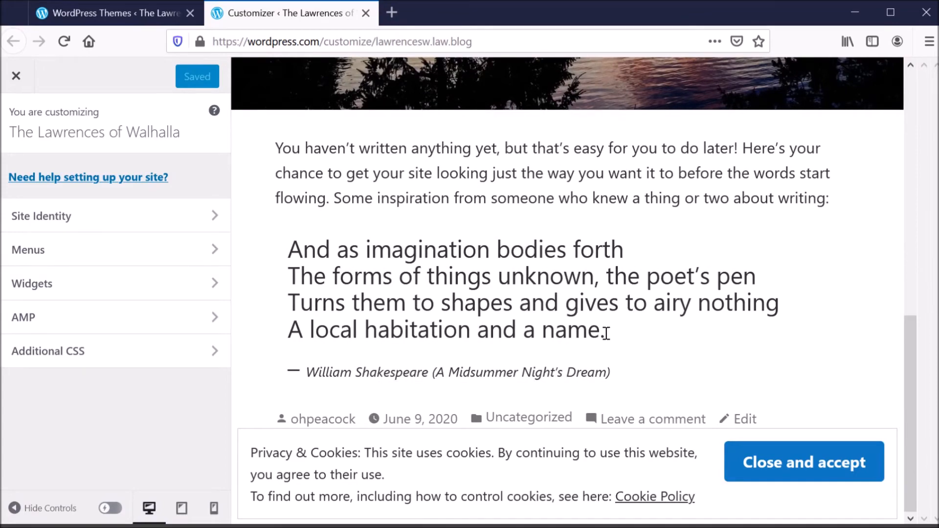
{"action": "scroll", "coordinate": [635, 321], "scroll_direction": "up", "scroll_amount": 7}
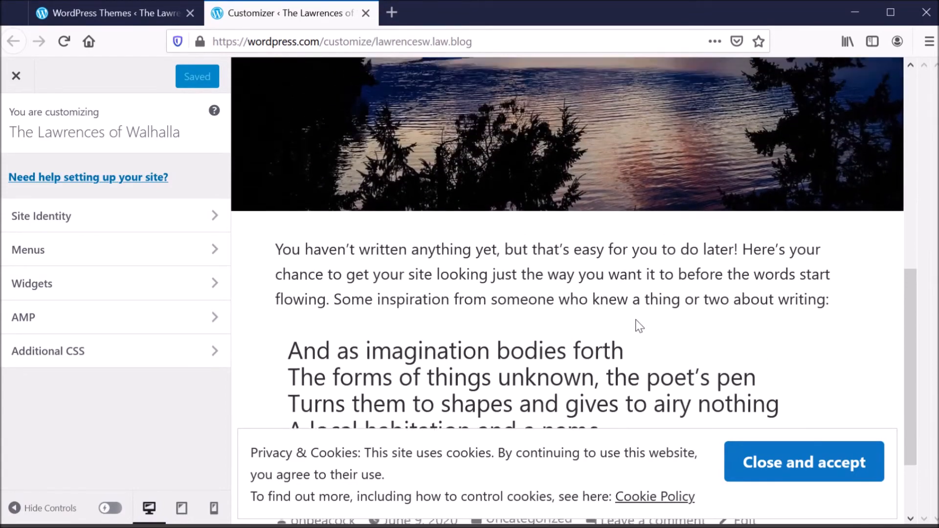
{"action": "scroll", "coordinate": [636, 326], "scroll_direction": "up", "scroll_amount": 5}
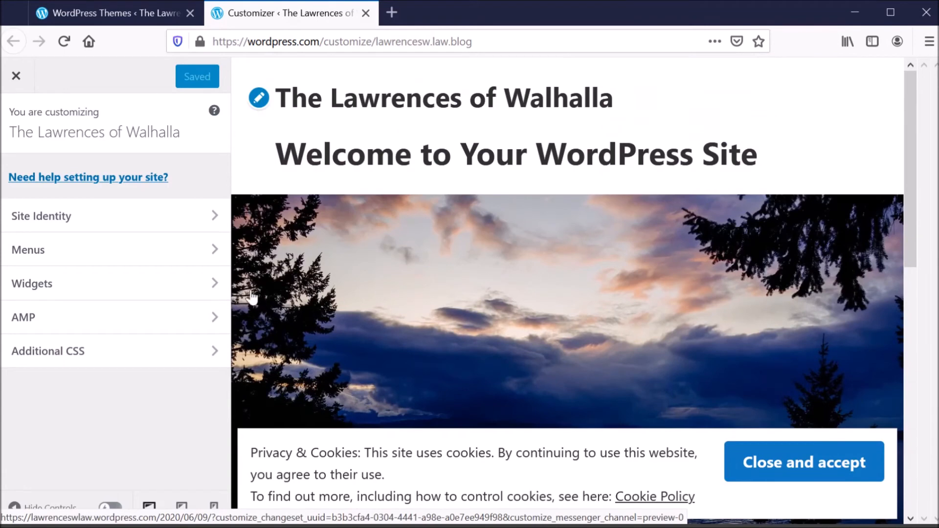
{"action": "left_click", "coordinate": [176, 230]}
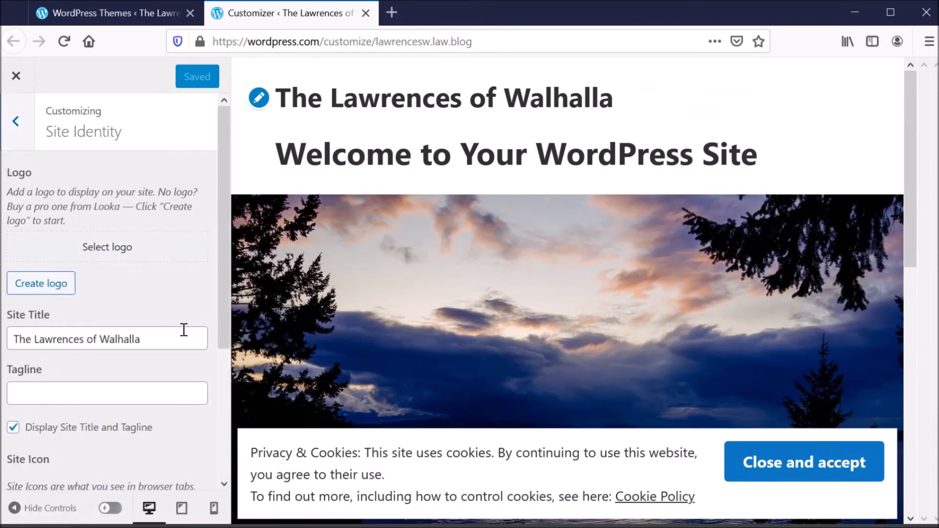
{"action": "left_click", "coordinate": [180, 341]}
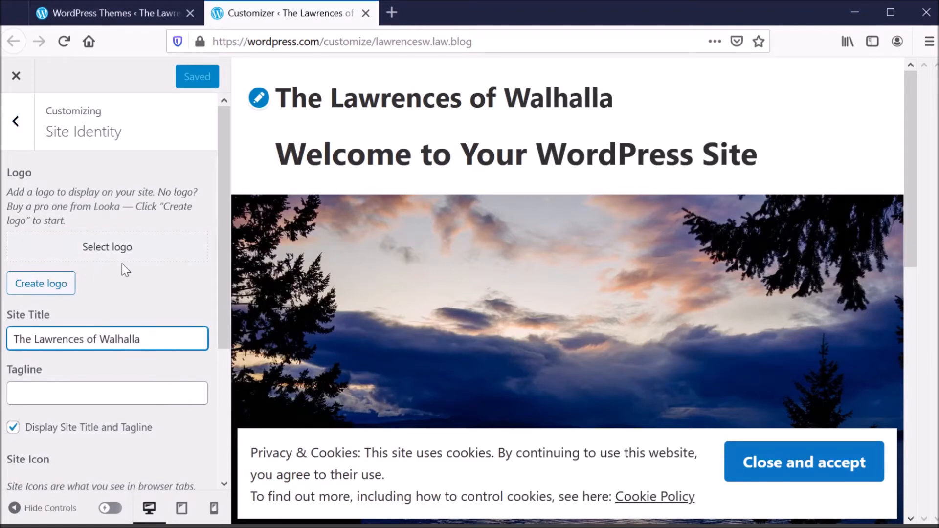
{"action": "left_click", "coordinate": [168, 393]}
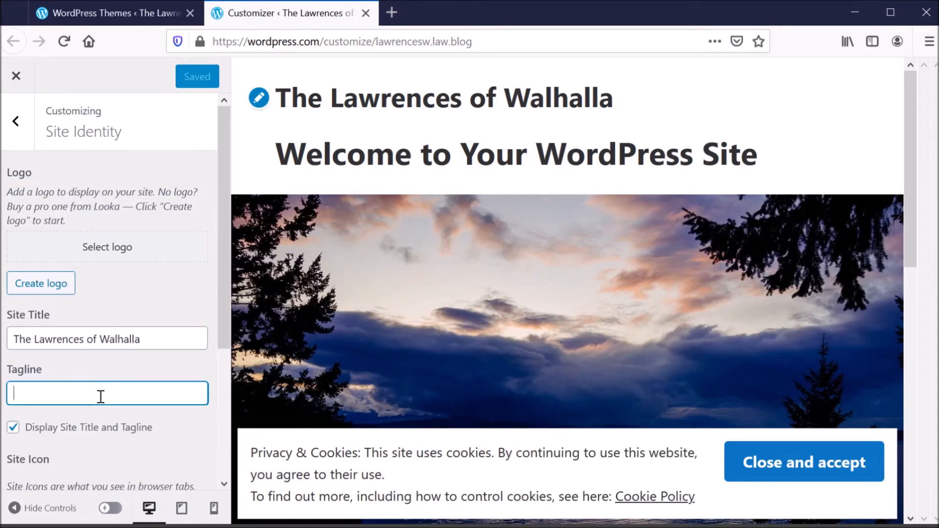
{"action": "type", "text": "My family h"}
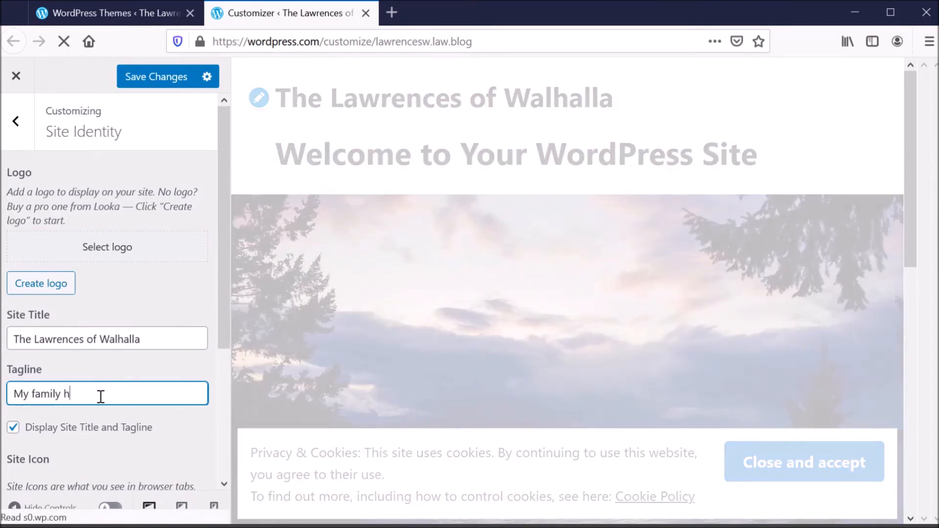
{"action": "type", "text": "istory blog"}
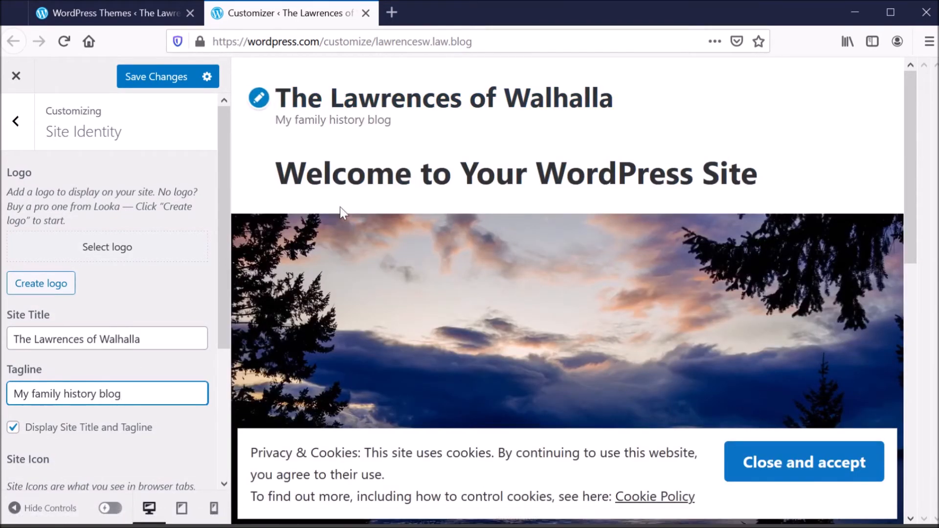
Step: Return from Site Identity to the main Customizer section list
{"action": "scroll", "coordinate": [139, 306], "scroll_direction": "down", "scroll_amount": 4}
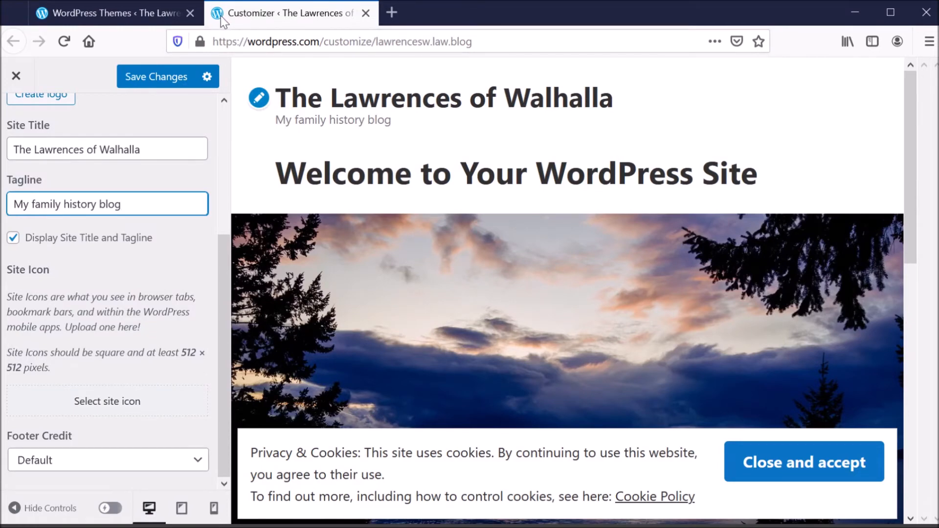
{"action": "scroll", "coordinate": [214, 273], "scroll_direction": "up", "scroll_amount": 4}
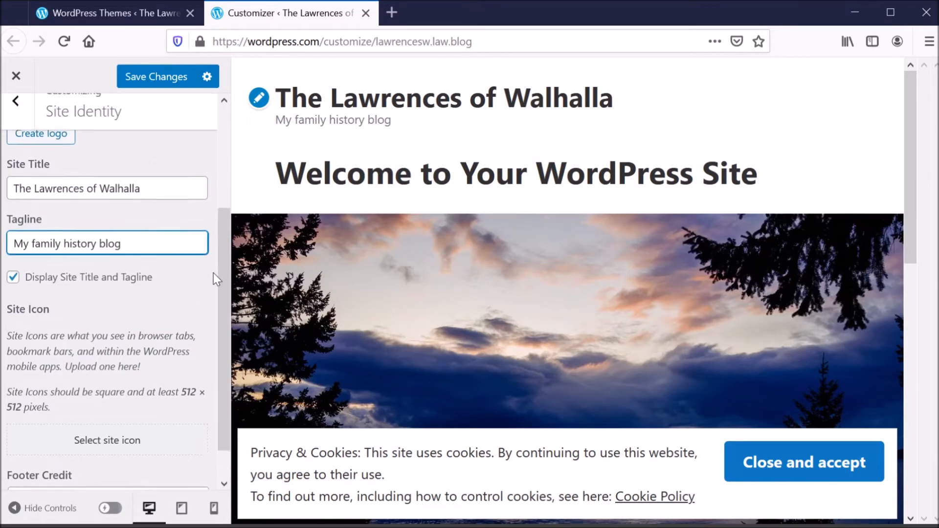
{"action": "left_click", "coordinate": [15, 121]}
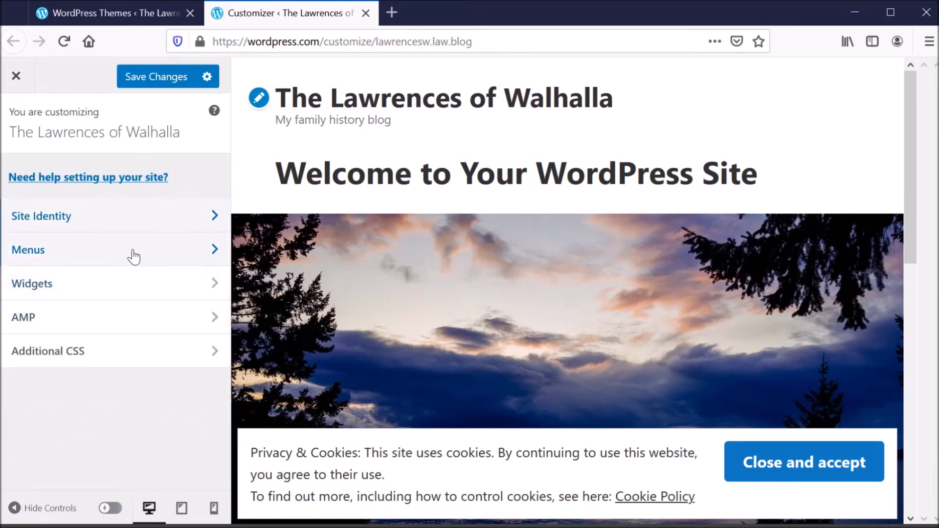
Step: Create a menu named 'Blog Menu' assigned to the Primary location
{"action": "left_click", "coordinate": [86, 252]}
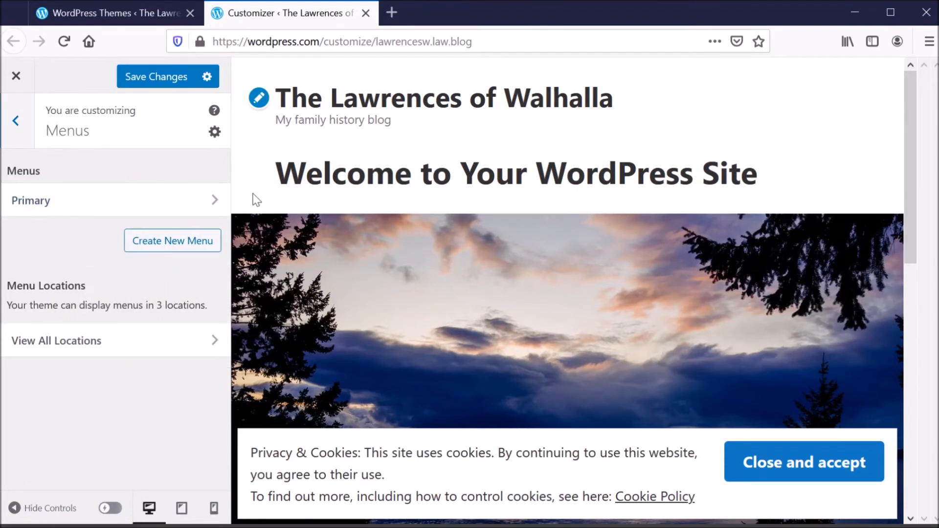
{"action": "left_click", "coordinate": [143, 252]}
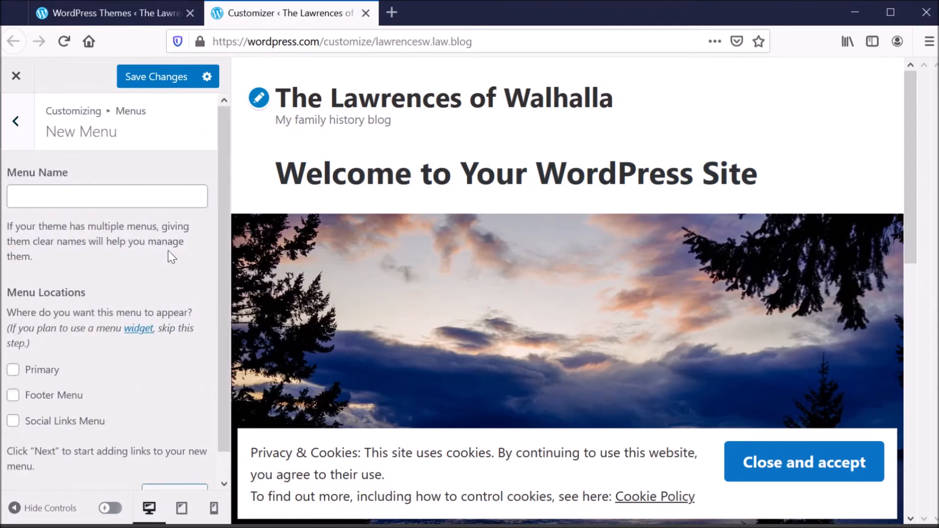
{"action": "left_click", "coordinate": [70, 198]}
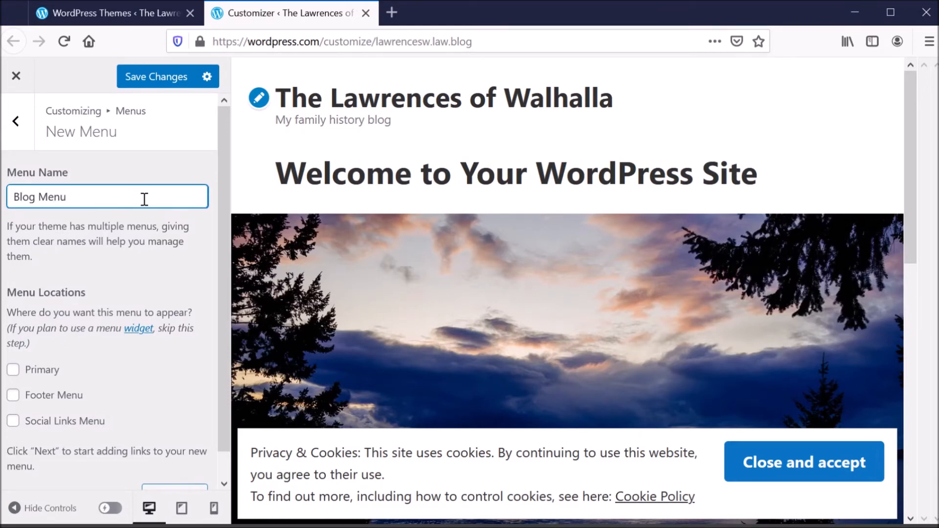
{"action": "scroll", "coordinate": [122, 288], "scroll_direction": "down", "scroll_amount": 1}
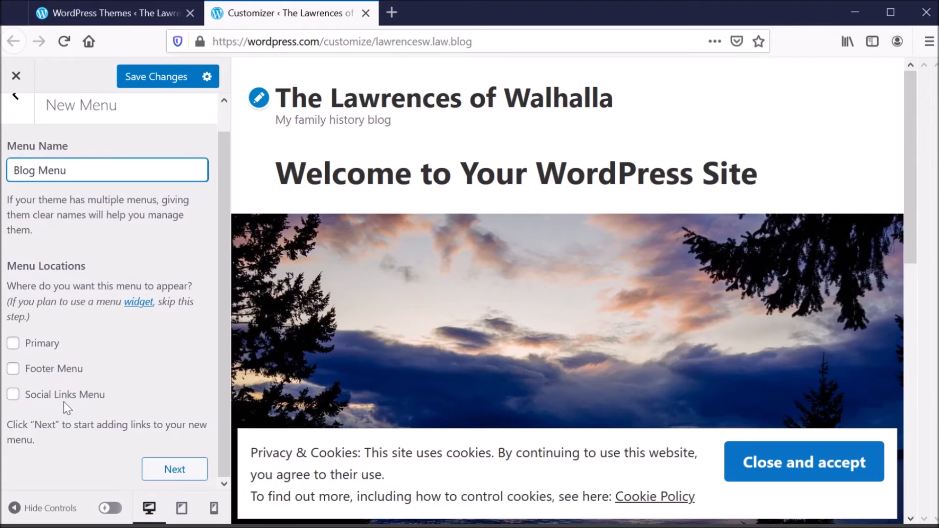
{"action": "left_click", "coordinate": [14, 345]}
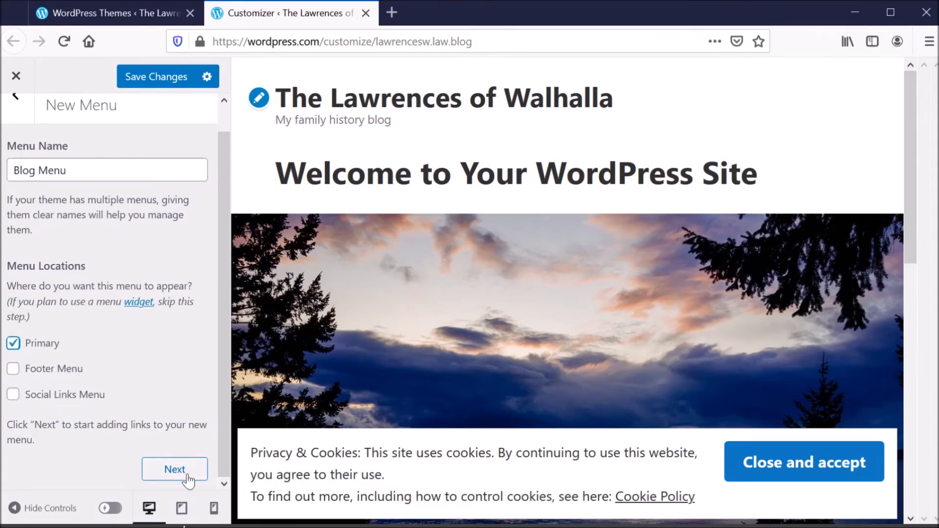
{"action": "left_click", "coordinate": [175, 470]}
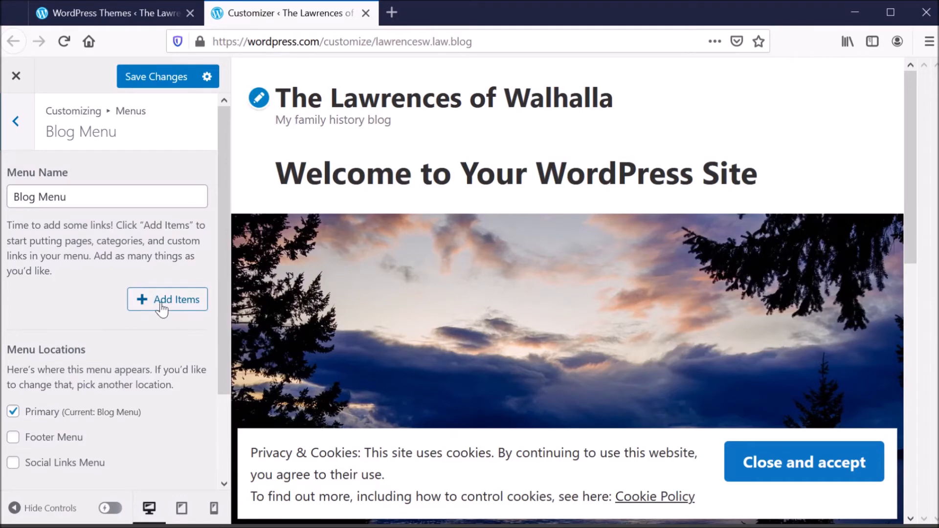
Step: Add new About and Contact pages to Blog Menu
{"action": "left_click", "coordinate": [162, 306]}
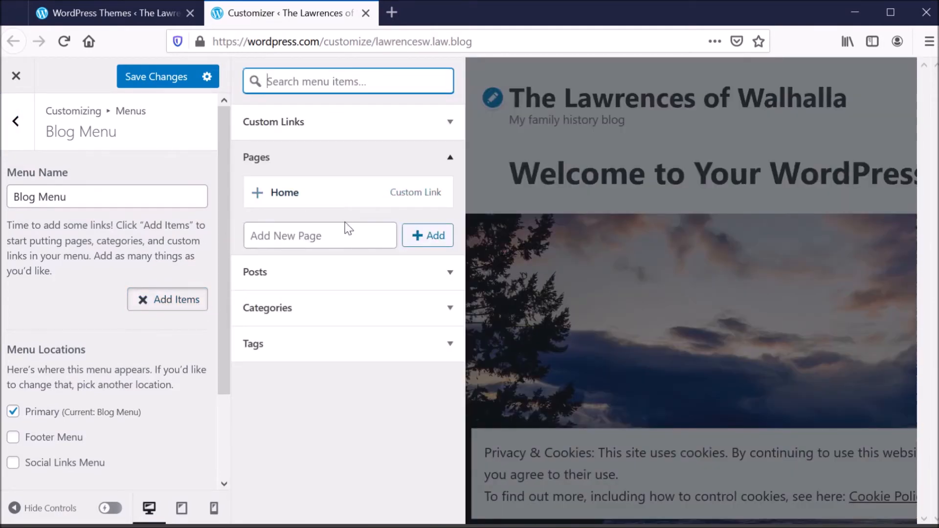
{"action": "left_click", "coordinate": [303, 237]}
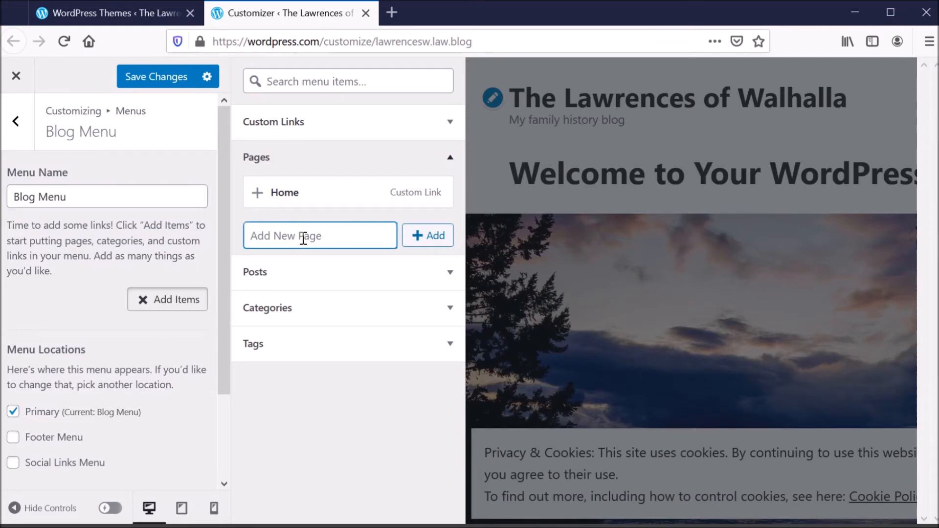
{"action": "type", "text": "About"}
{"action": "left_click", "coordinate": [435, 240]}
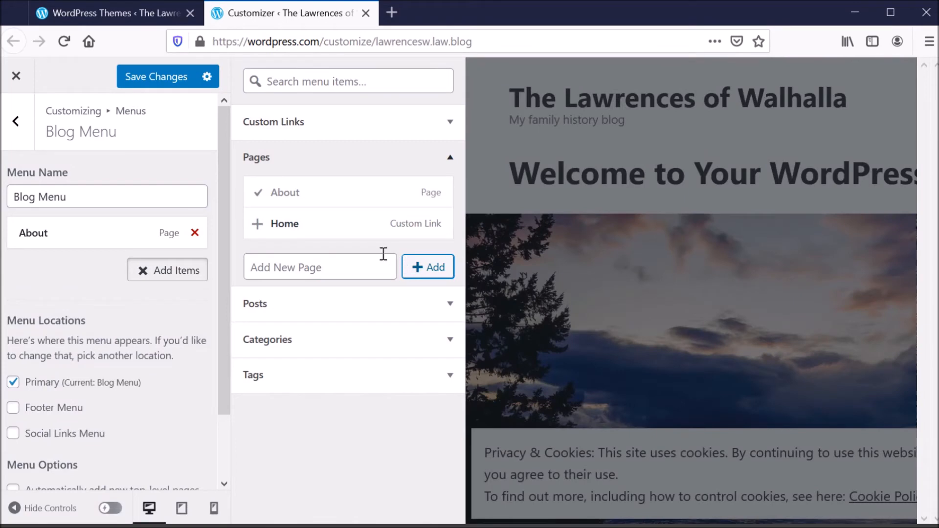
{"action": "left_click", "coordinate": [348, 263]}
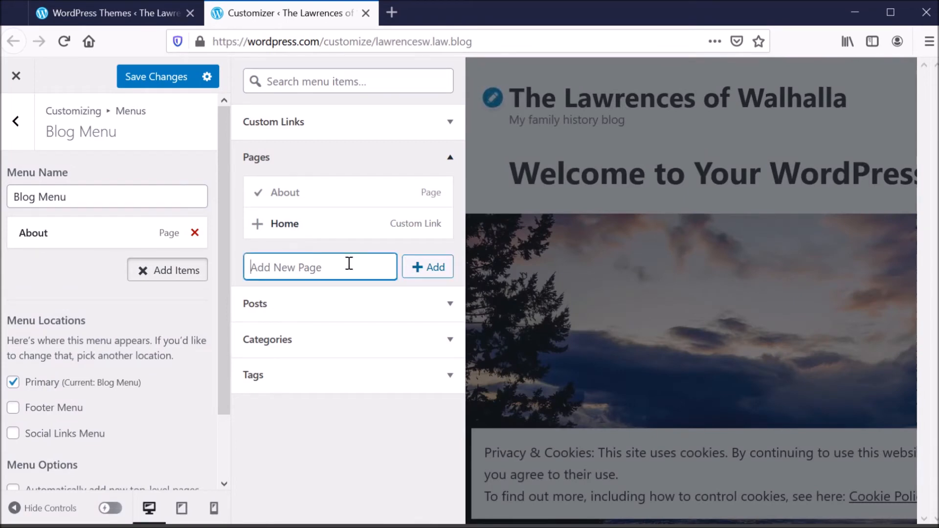
{"action": "type", "text": "Contact"}
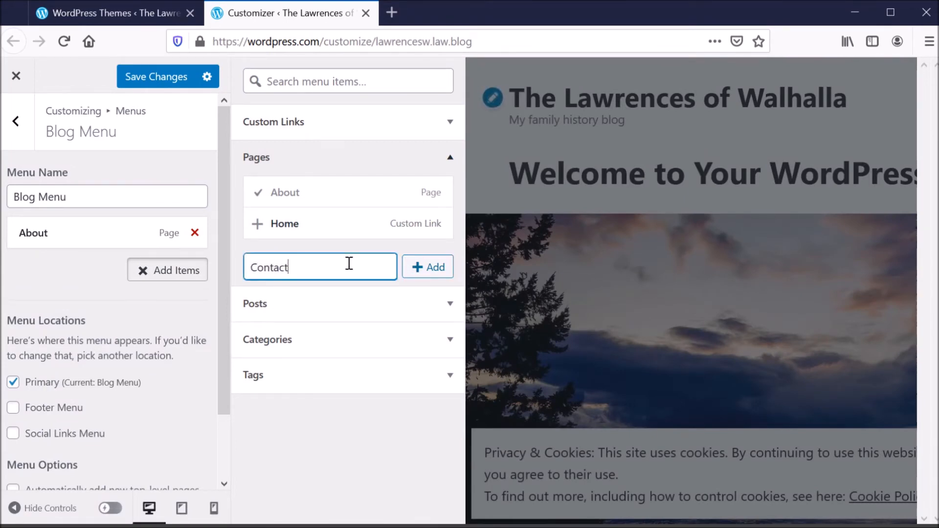
{"action": "left_click", "coordinate": [427, 270]}
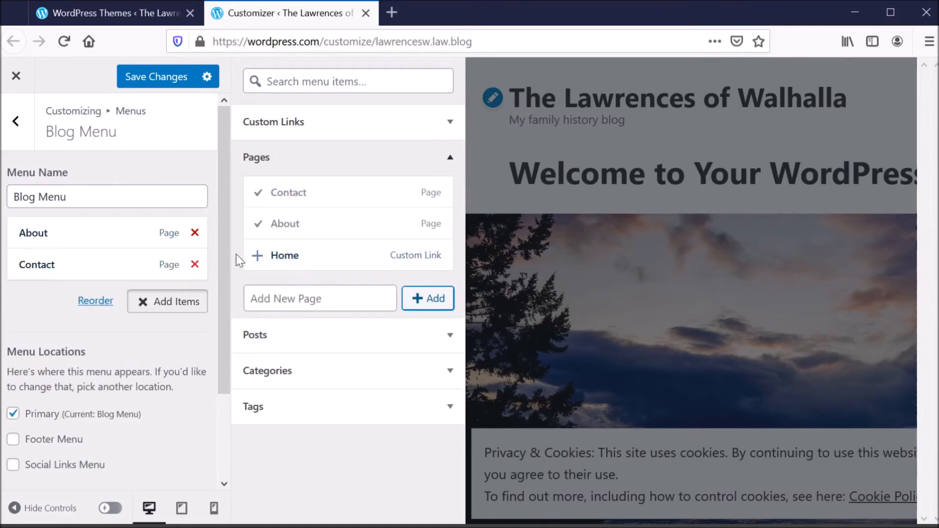
Step: Add the Home link to Blog Menu and move it to the top
{"action": "left_click", "coordinate": [278, 263]}
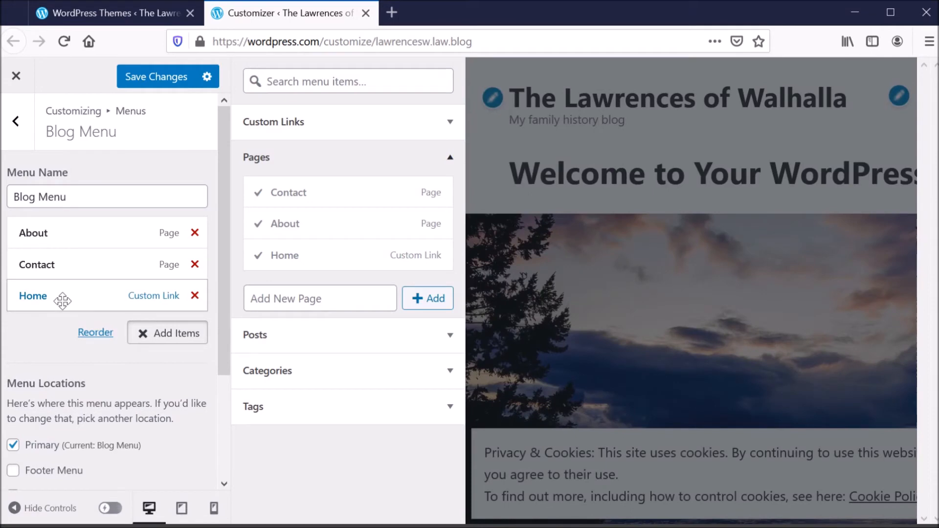
{"action": "left_click_drag", "start_coordinate": [62, 301], "coordinate": [87, 289]}
{"action": "left_click_drag", "start_coordinate": [90, 294], "coordinate": [93, 230]}
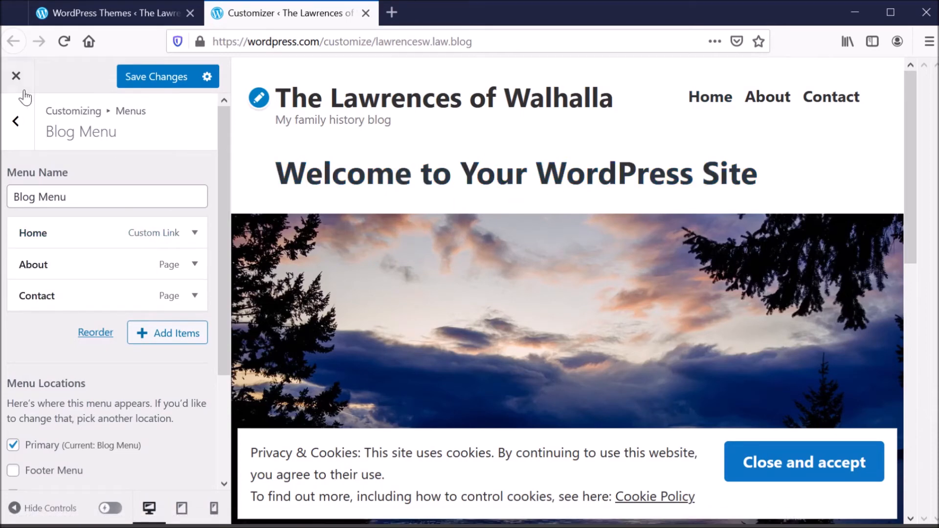
Step: Save the menu changes and close the Customizer back to My Home
{"action": "left_click", "coordinate": [161, 86]}
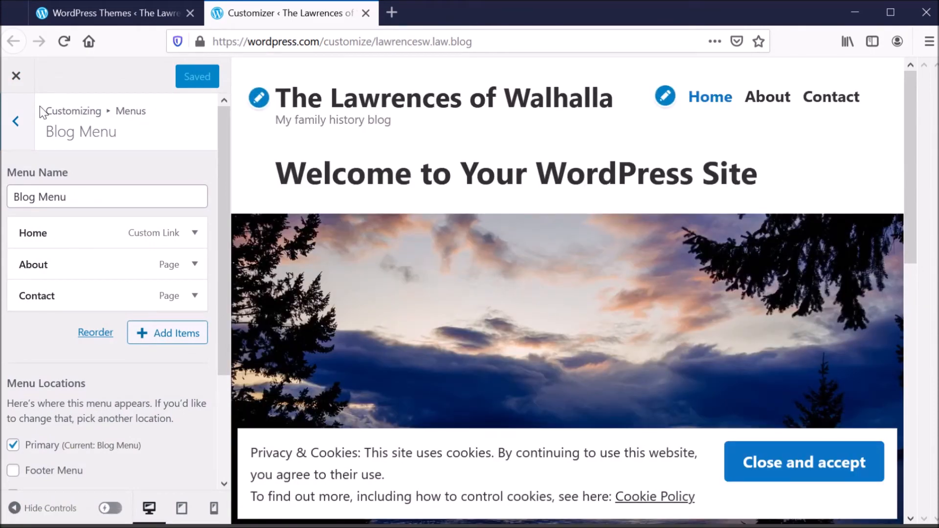
{"action": "left_click", "coordinate": [16, 122]}
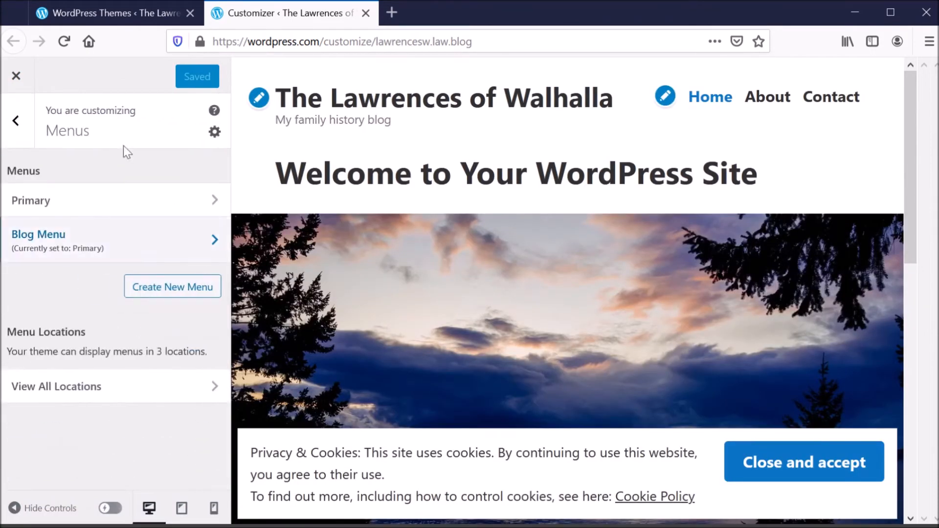
{"action": "left_click", "coordinate": [17, 121]}
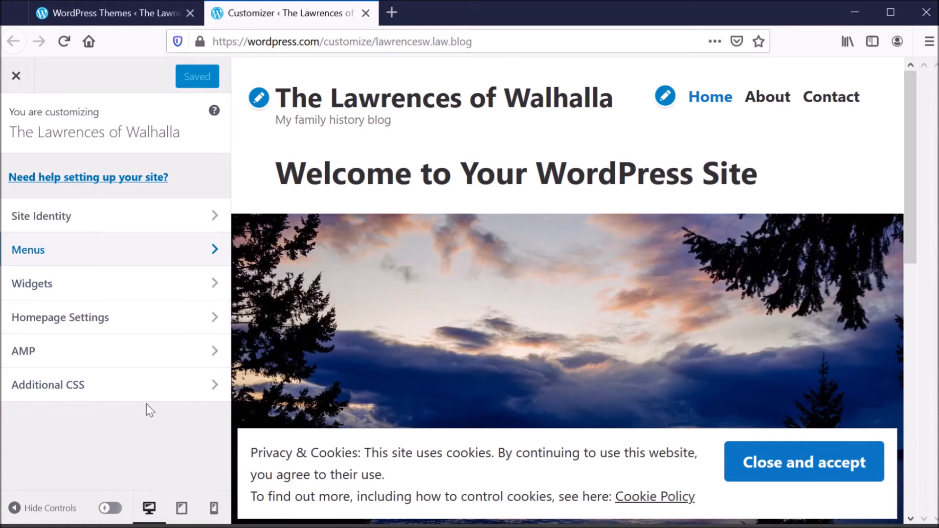
{"action": "left_click", "coordinate": [16, 77]}
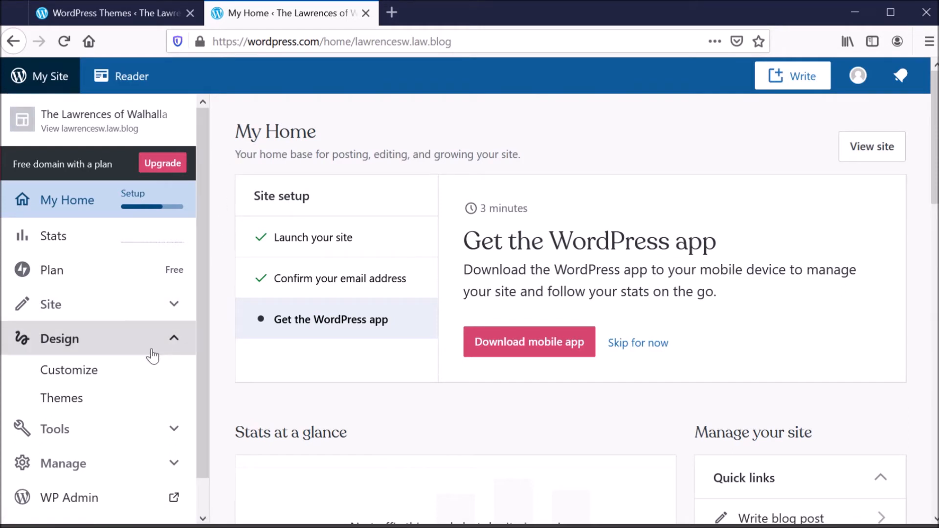
Step: Go to the site's Posts list and start a new blank post
{"action": "left_click", "coordinate": [170, 307]}
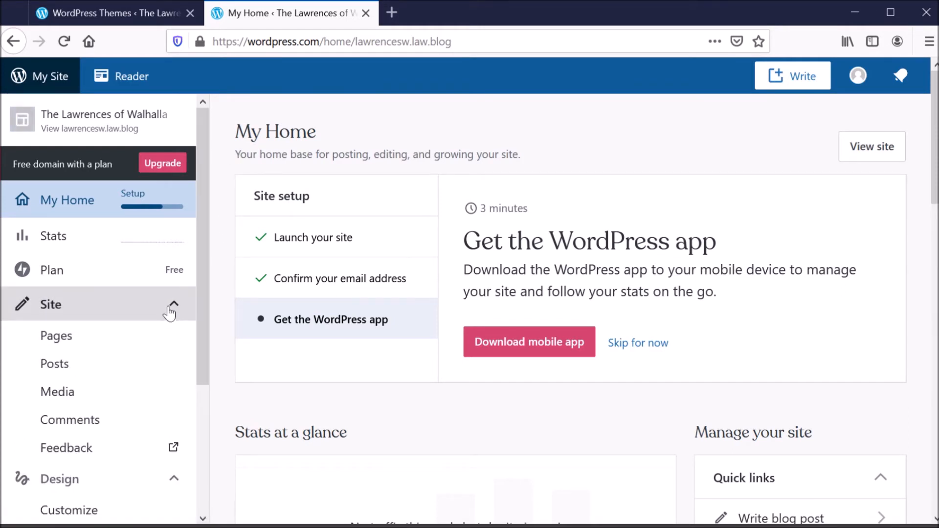
{"action": "left_click", "coordinate": [102, 371]}
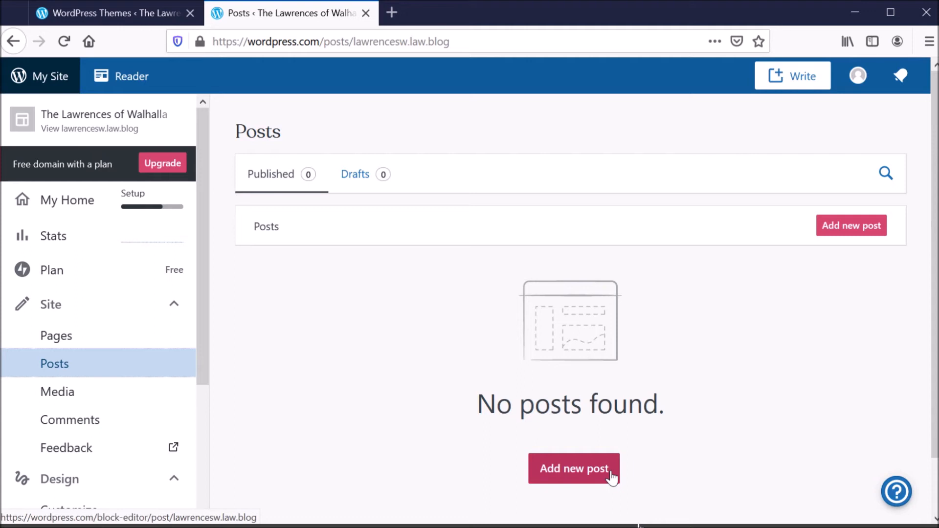
{"action": "left_click", "coordinate": [612, 472]}
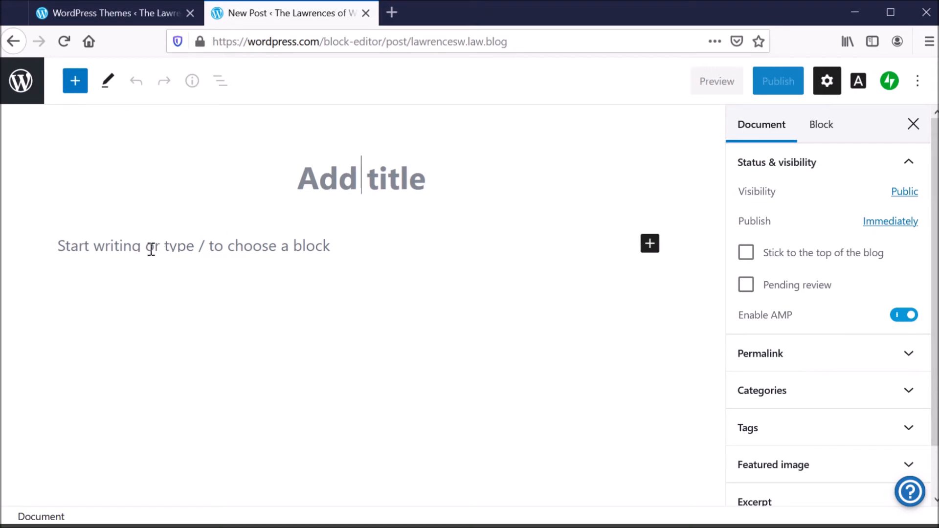
Step: Title the post 'George W. Lawrence' and paste the biography paragraph on his 1857 birth and 1900 census
{"action": "left_click", "coordinate": [206, 251]}
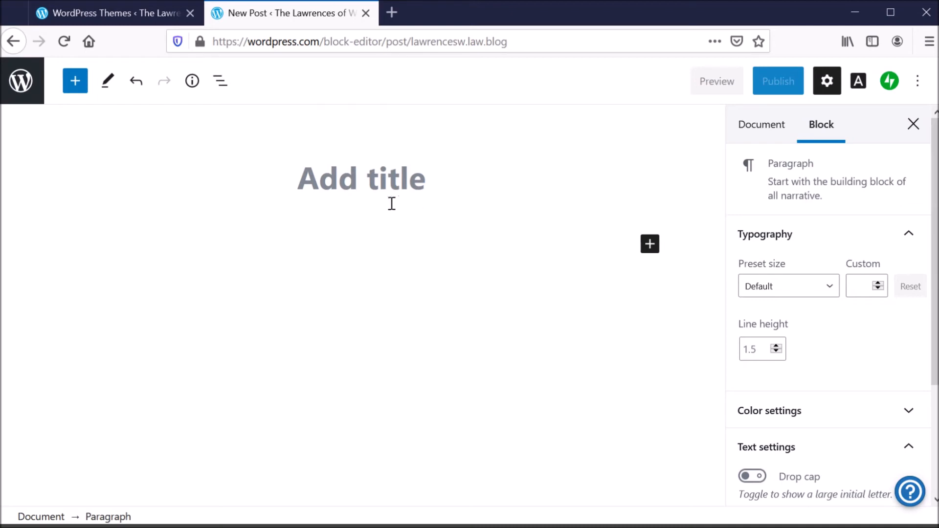
{"action": "left_click", "coordinate": [383, 191]}
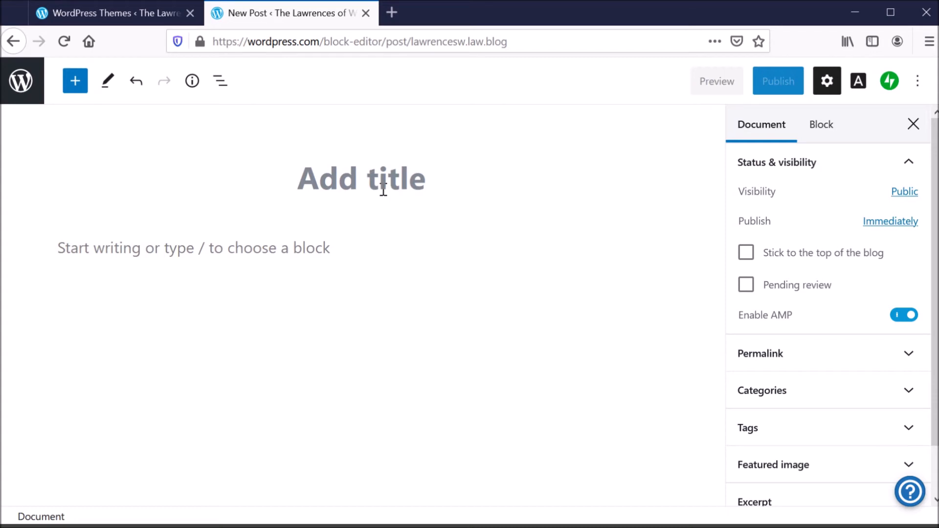
{"action": "type", "text": "George W. Lawrence"}
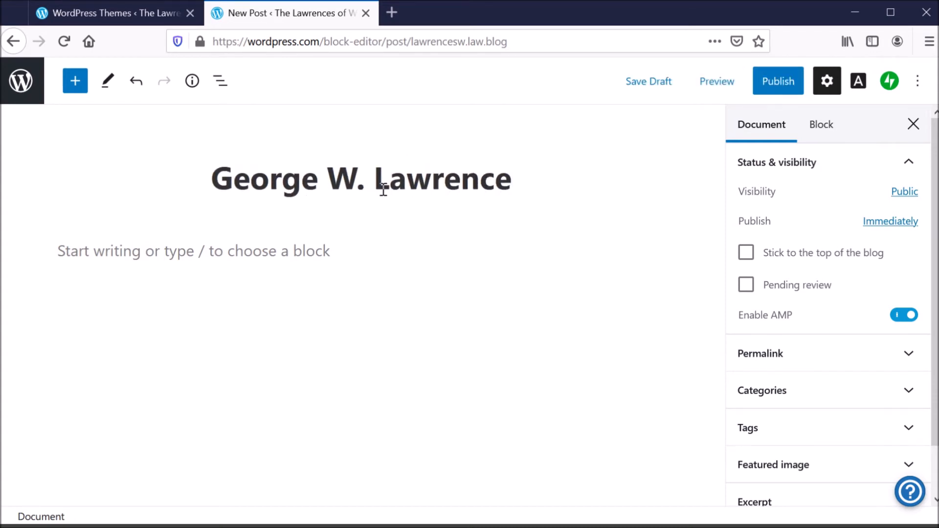
{"action": "left_click", "coordinate": [269, 255]}
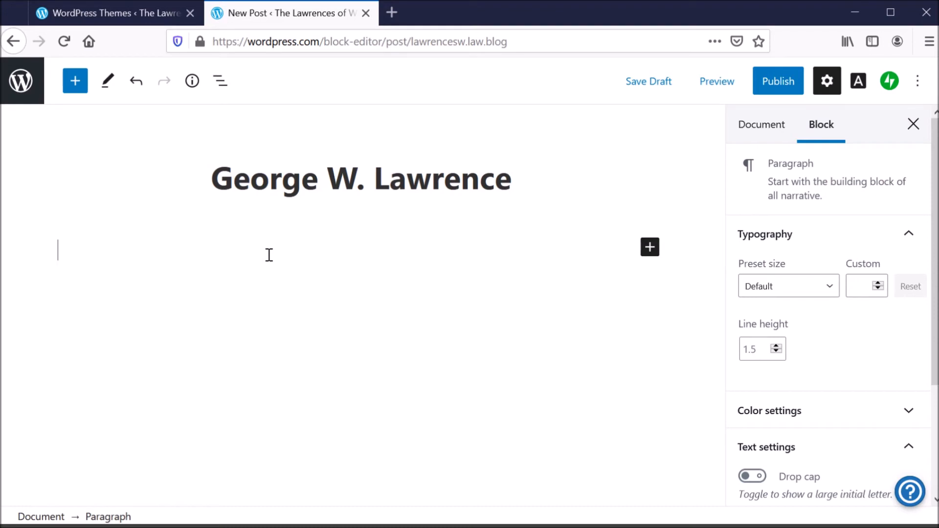
{"action": "type", "text": "George W. Lawrence was born in May 1857 in South Carolina. His parents are unknown. The first census I’ve been able to find him in is the 1900 Federal Census of Wagener (Oconee County), South Carolina."}
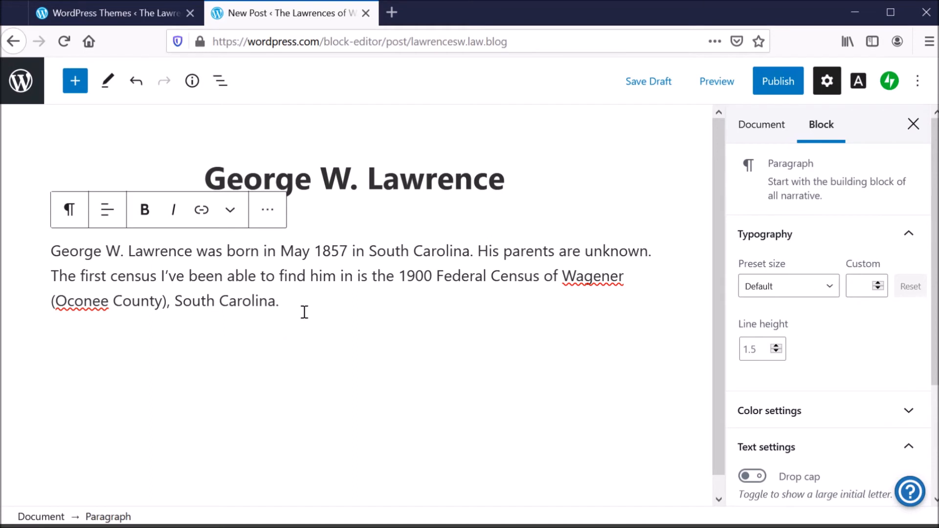
{"action": "key", "text": "Return"}
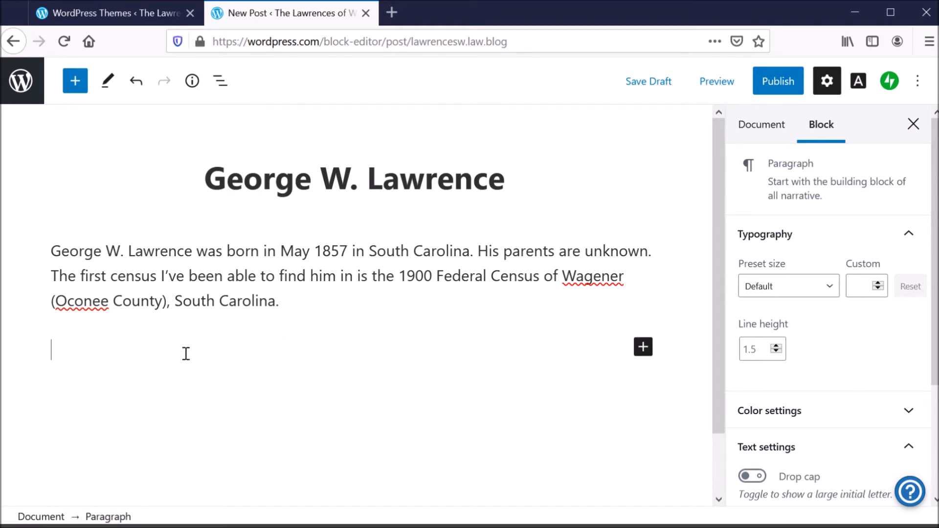
Step: Insert an Image block from the block library below the biography paragraph
{"action": "left_click", "coordinate": [643, 348]}
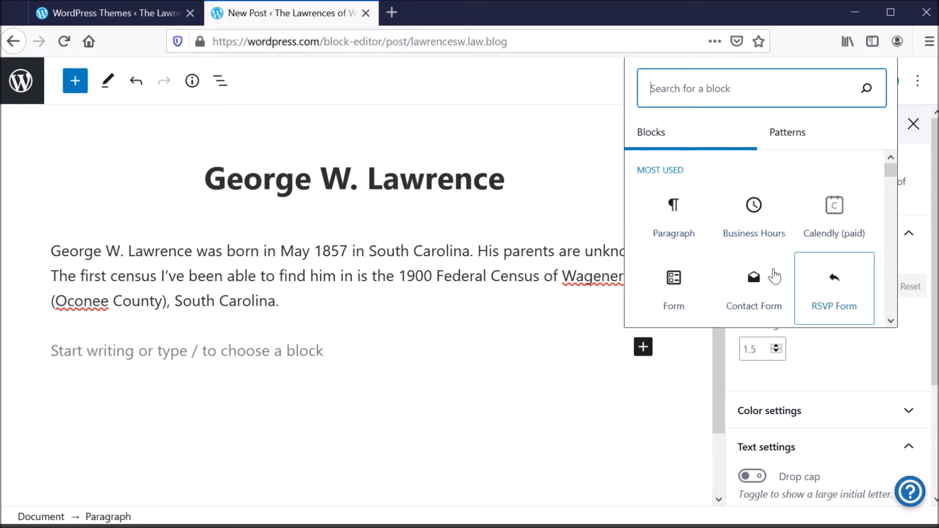
{"action": "scroll", "coordinate": [864, 240], "scroll_direction": "down", "scroll_amount": 6}
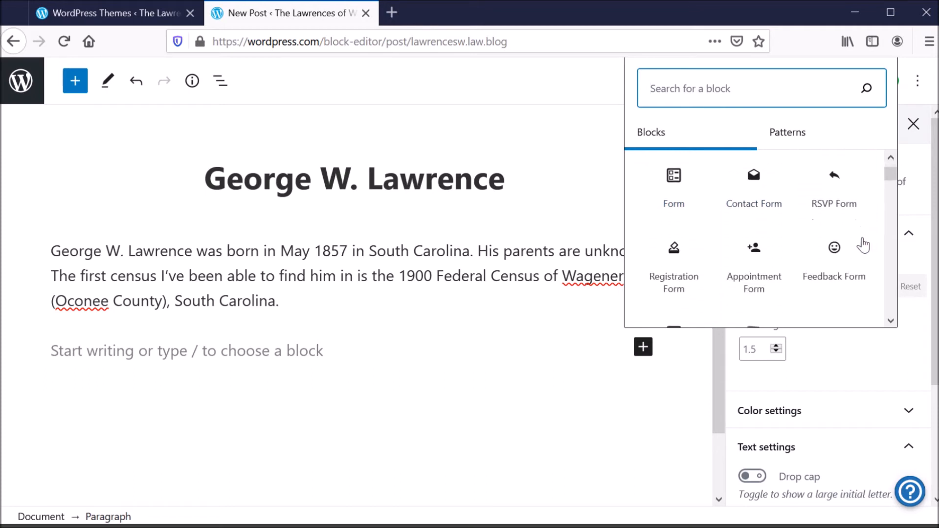
{"action": "scroll", "coordinate": [762, 259], "scroll_direction": "down", "scroll_amount": 10}
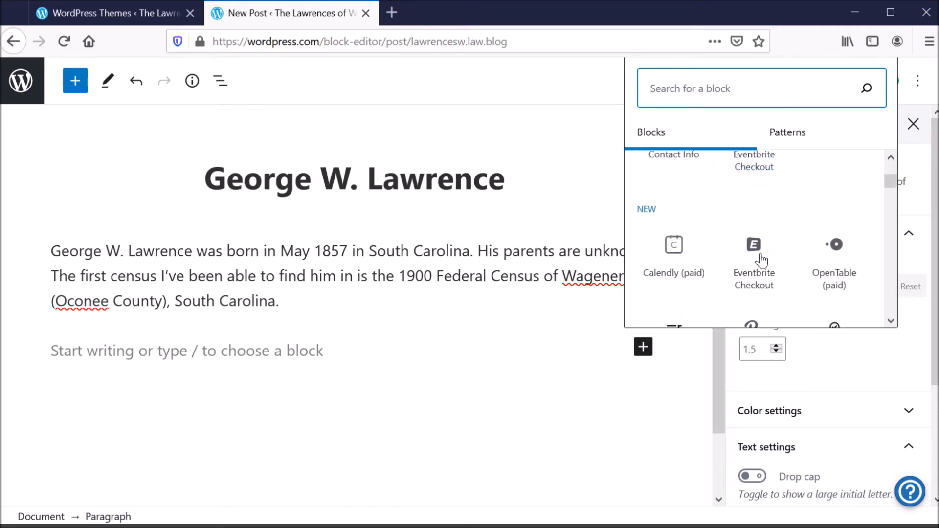
{"action": "scroll", "coordinate": [763, 264], "scroll_direction": "down", "scroll_amount": 3}
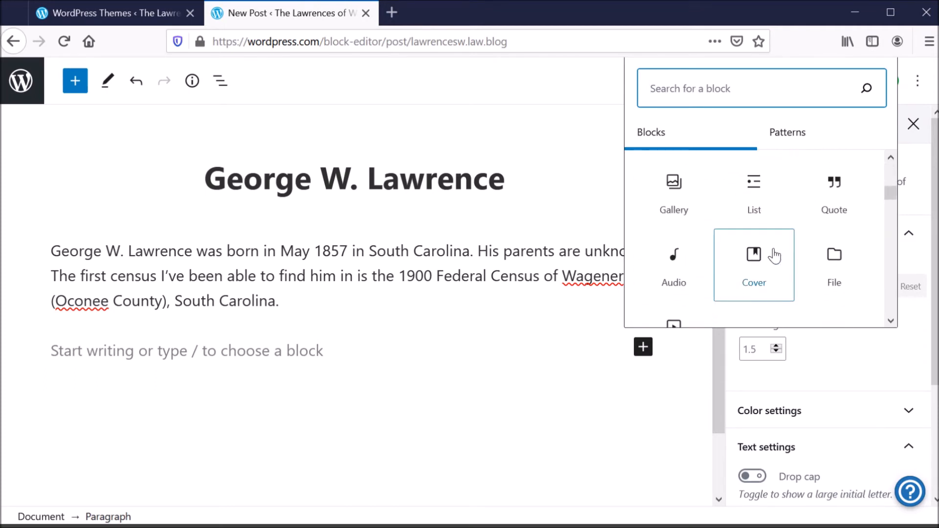
{"action": "scroll", "coordinate": [754, 230], "scroll_direction": "up", "scroll_amount": 2}
{"action": "scroll", "coordinate": [835, 267], "scroll_direction": "up", "scroll_amount": 2}
{"action": "scroll", "coordinate": [835, 267], "scroll_direction": "down", "scroll_amount": 2}
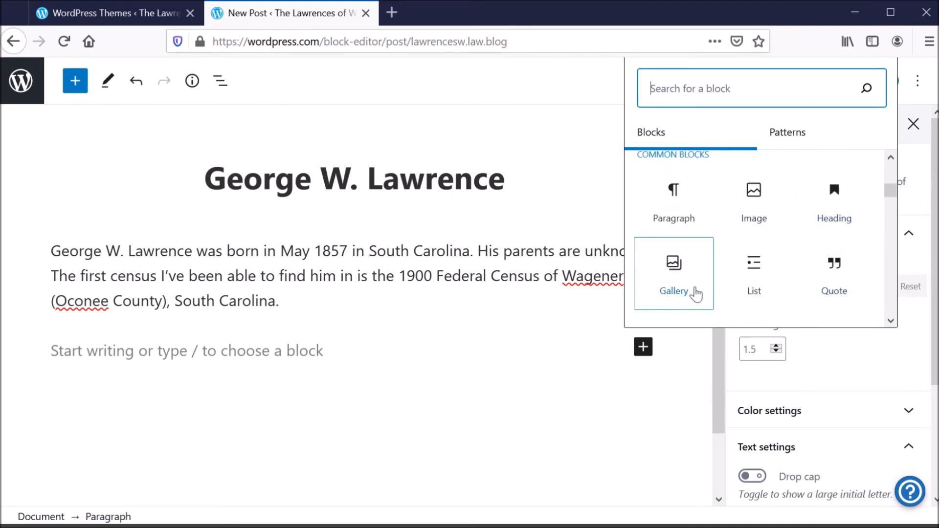
{"action": "scroll", "coordinate": [753, 266], "scroll_direction": "down", "scroll_amount": 2}
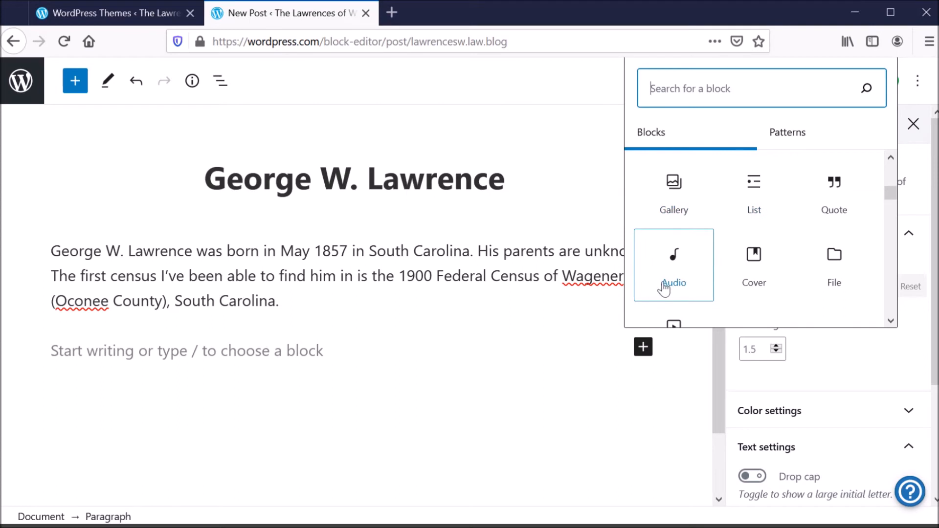
{"action": "scroll", "coordinate": [703, 293], "scroll_direction": "down", "scroll_amount": 2}
{"action": "scroll", "coordinate": [791, 251], "scroll_direction": "up", "scroll_amount": 5}
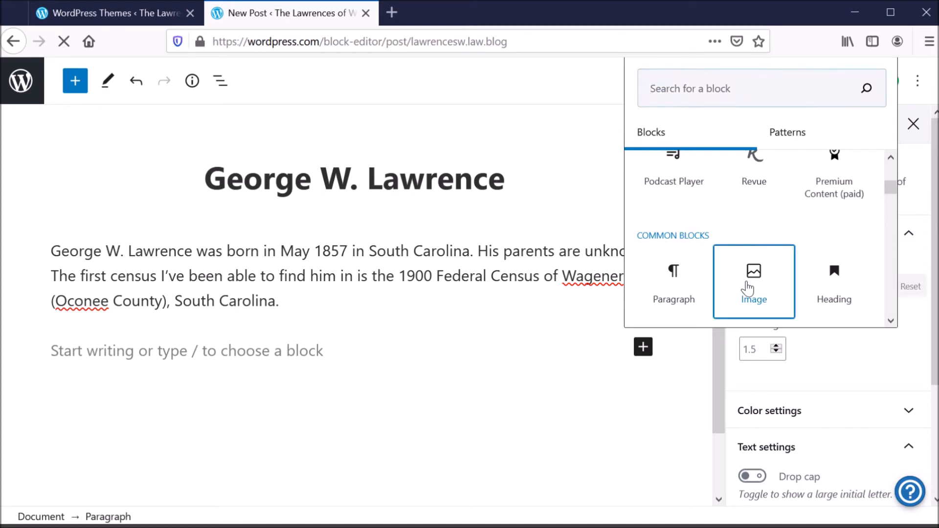
{"action": "left_click", "coordinate": [748, 289]}
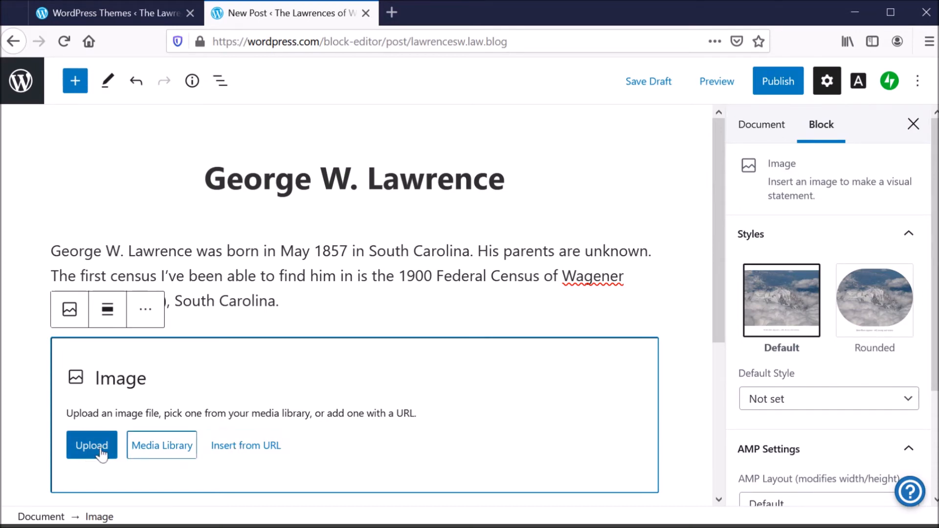
Step: Insert the 1900 census record picture from the Media Library into the image block
{"action": "left_click", "coordinate": [171, 451]}
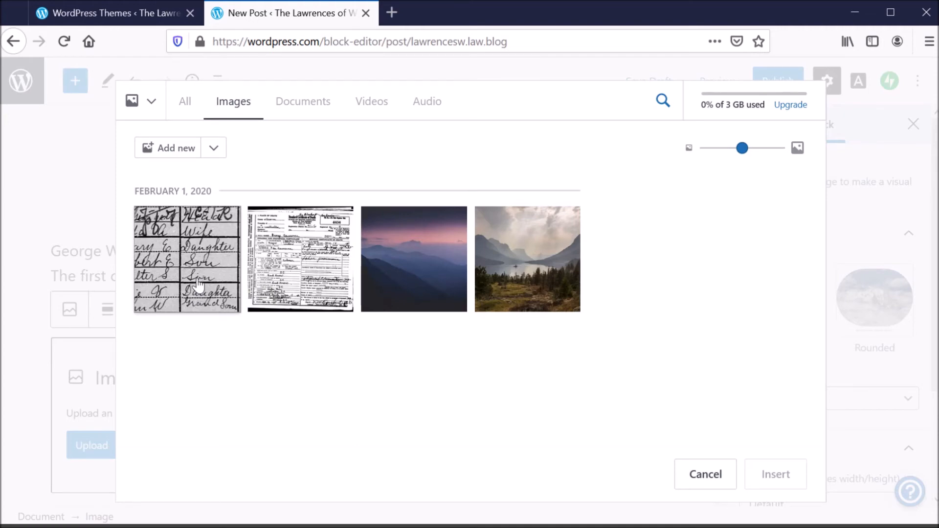
{"action": "left_click", "coordinate": [196, 297]}
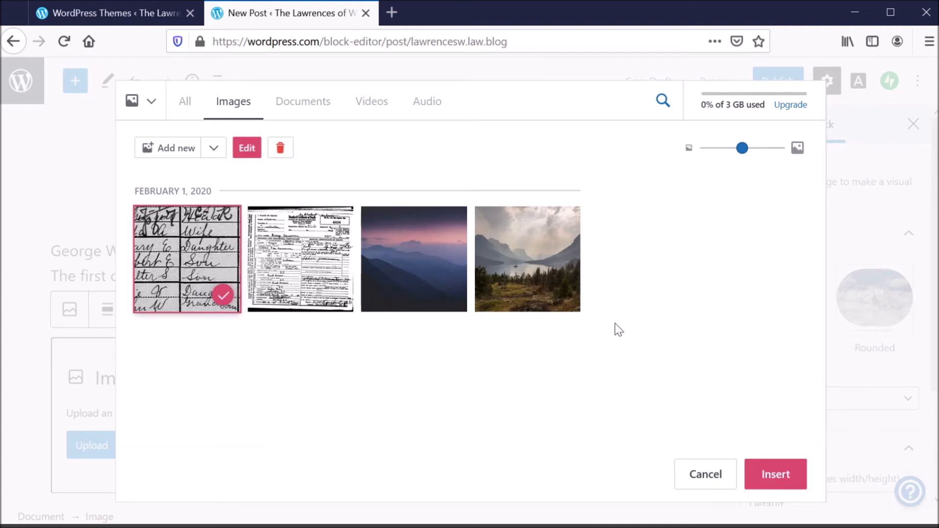
{"action": "left_click", "coordinate": [793, 474]}
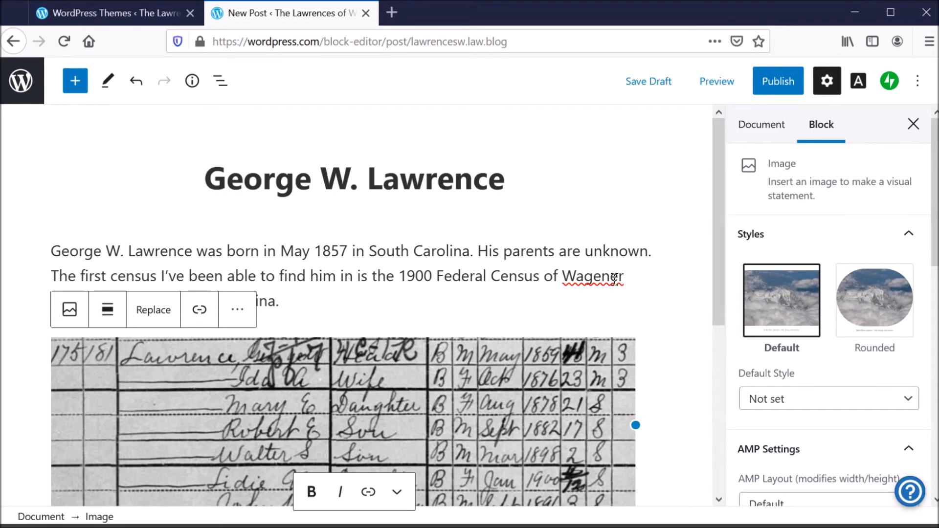
Step: Enter 'Snippet of 1900 South Carolina Census' as the census image caption, then begin a paragraph below
{"action": "scroll", "coordinate": [670, 286], "scroll_direction": "down", "scroll_amount": 5}
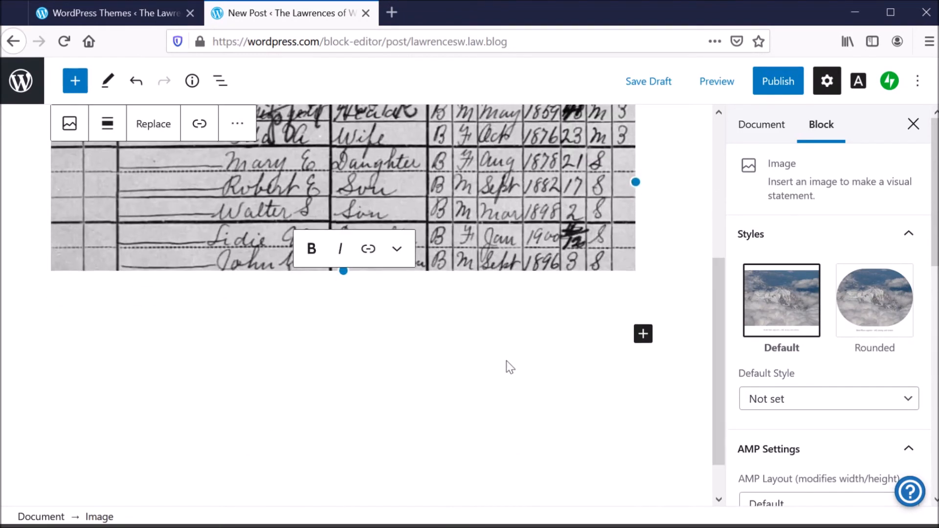
{"action": "scroll", "coordinate": [398, 296], "scroll_direction": "up", "scroll_amount": 2}
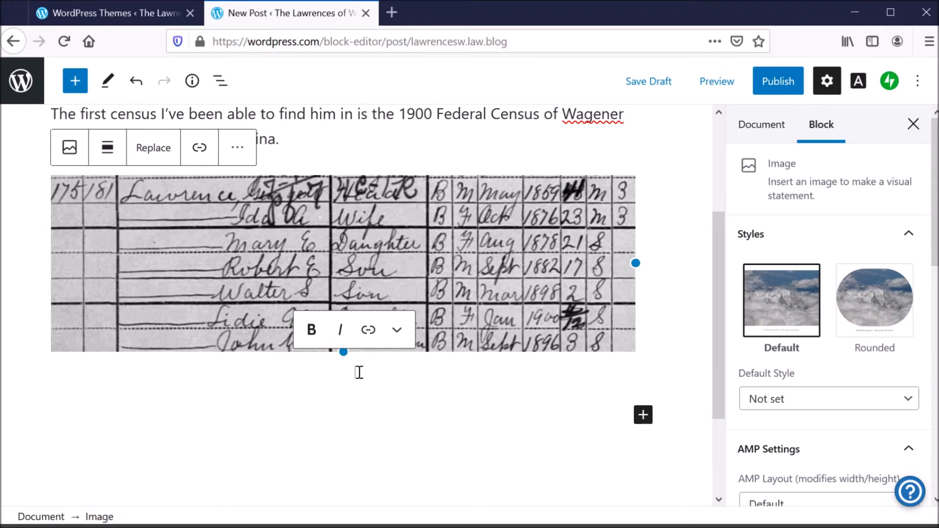
{"action": "scroll", "coordinate": [359, 371], "scroll_direction": "down", "scroll_amount": 2}
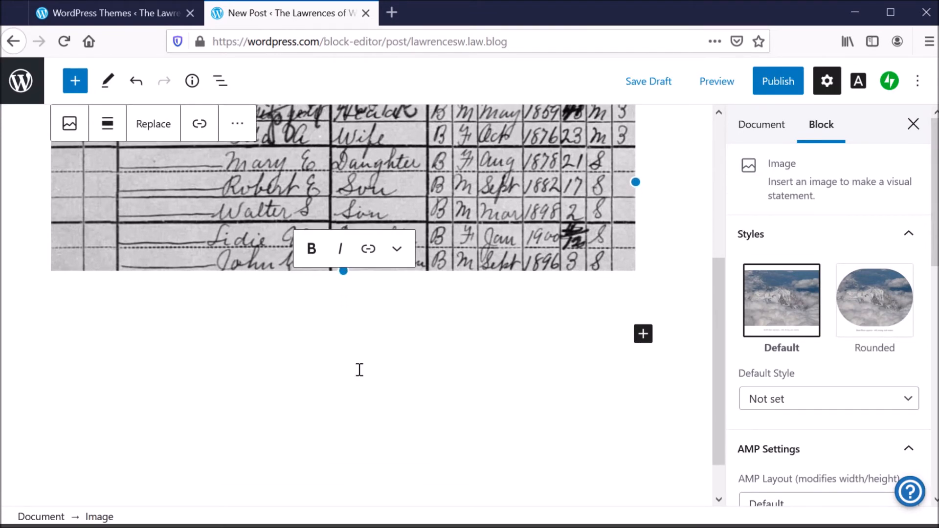
{"action": "type", "text": "Snippet of 1900"}
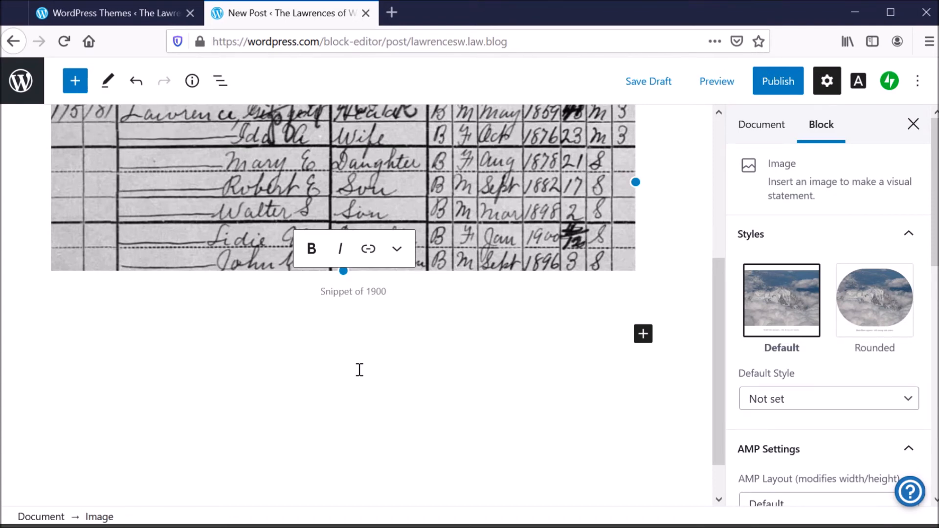
{"action": "type", "text": " South Carol"}
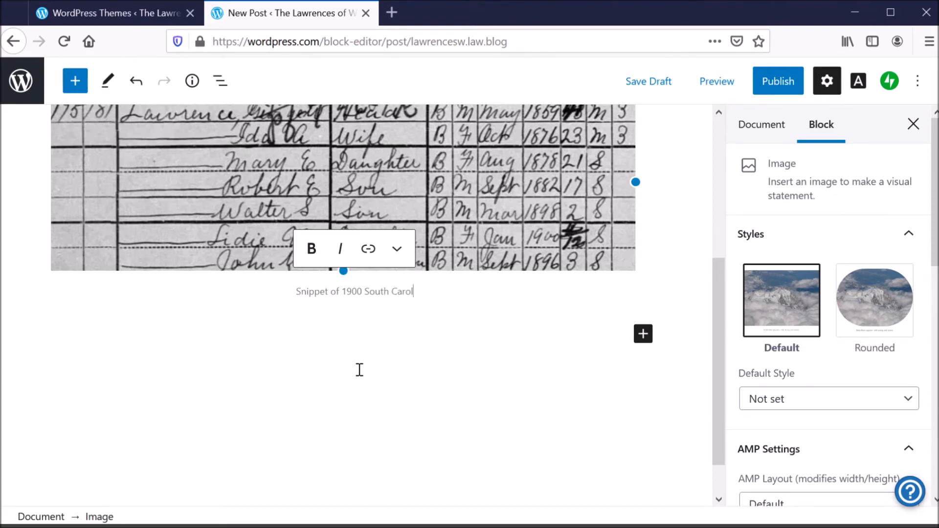
{"action": "type", "text": "ina Census"}
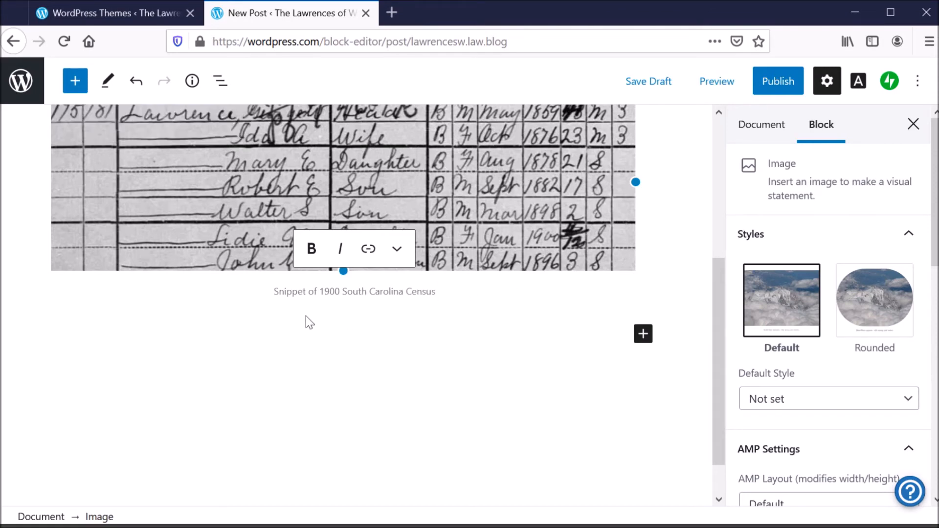
{"action": "left_click", "coordinate": [277, 295], "text": "shift"}
{"action": "left_click_drag", "start_coordinate": [276, 295], "coordinate": [272, 295]}
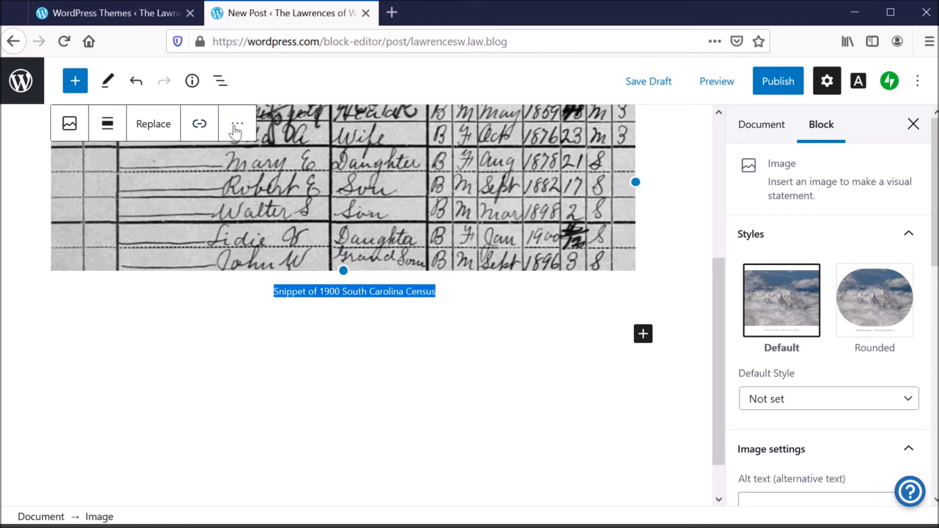
{"action": "left_click", "coordinate": [549, 336]}
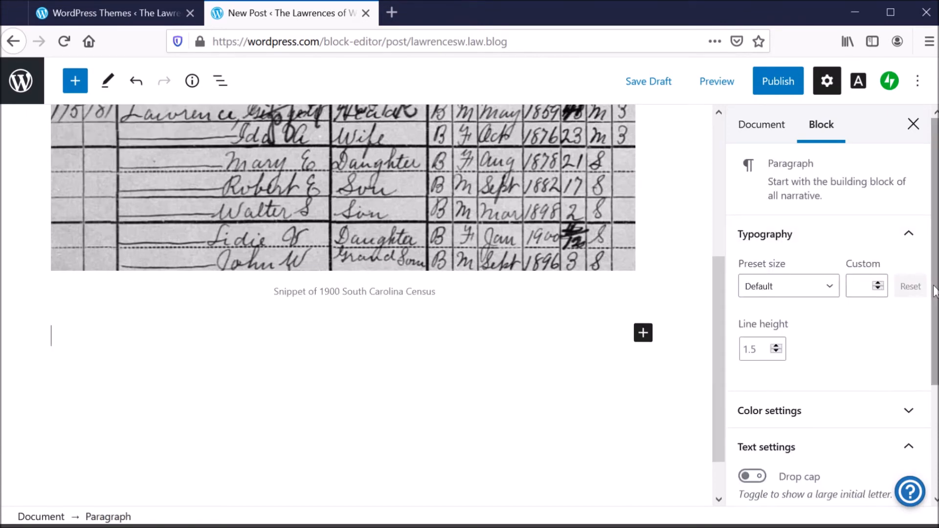
{"action": "scroll", "coordinate": [703, 310], "scroll_direction": "up", "scroll_amount": 3}
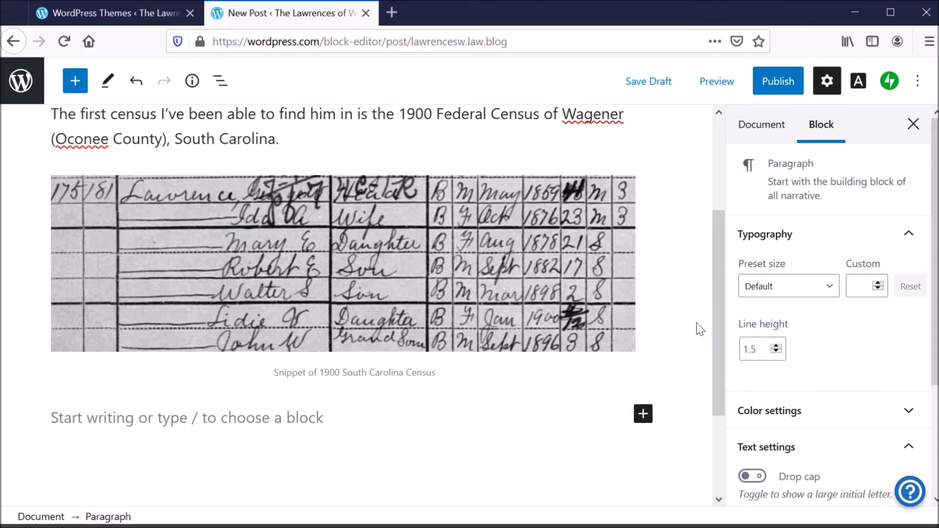
Step: Add a Heading block reading 'Last Years in Walhalla', followed by a new empty paragraph
{"action": "left_click", "coordinate": [643, 415]}
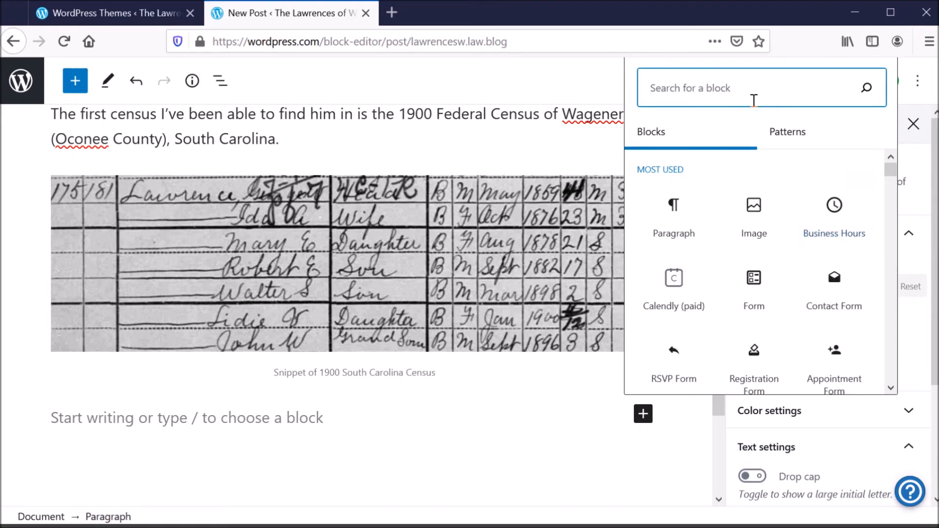
{"action": "type", "text": "head"}
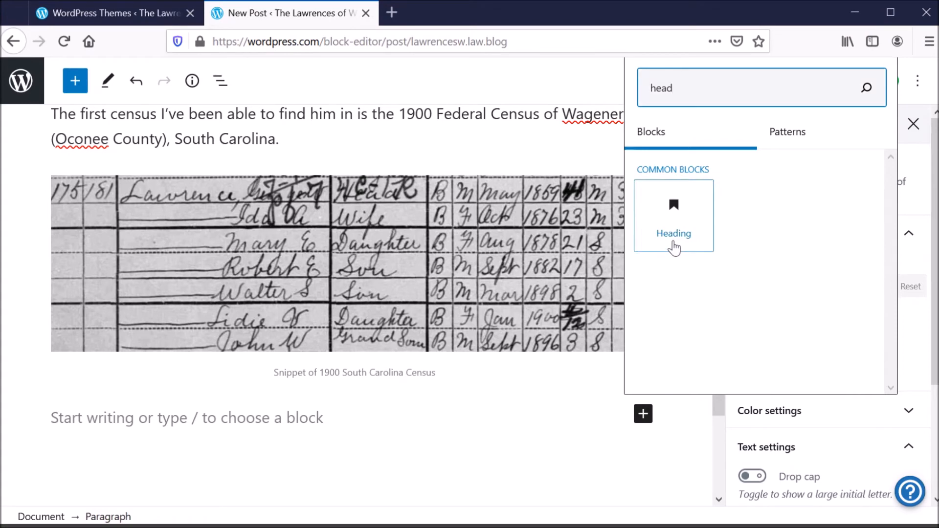
{"action": "left_click", "coordinate": [674, 247]}
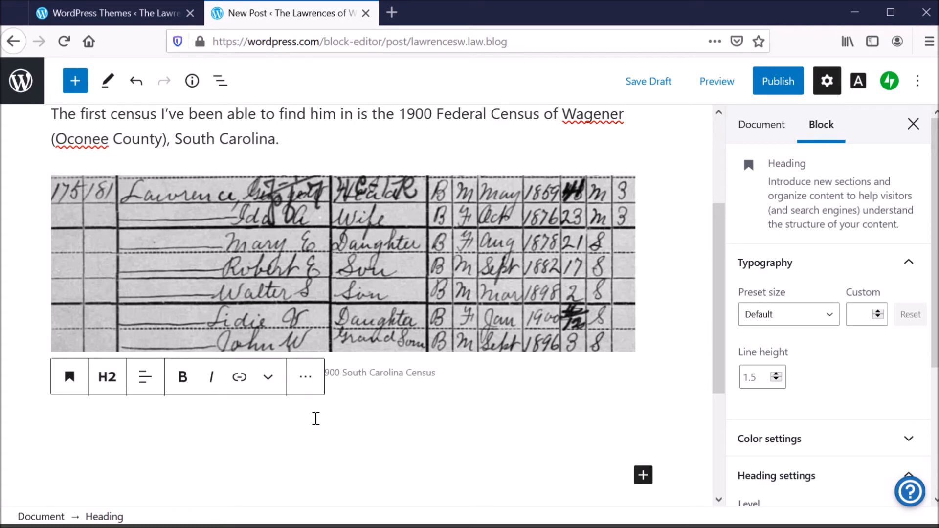
{"action": "scroll", "coordinate": [316, 419], "scroll_direction": "down", "scroll_amount": 2}
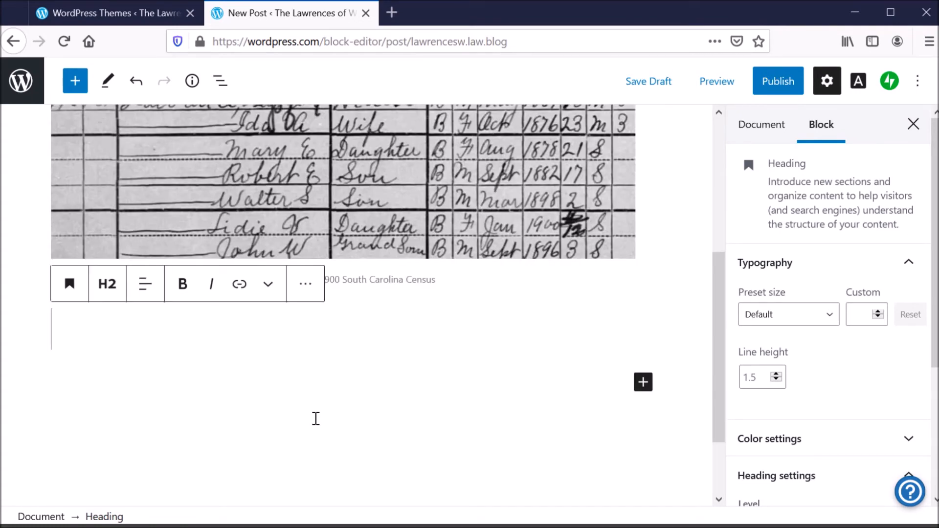
{"action": "type", "text": "Las"}
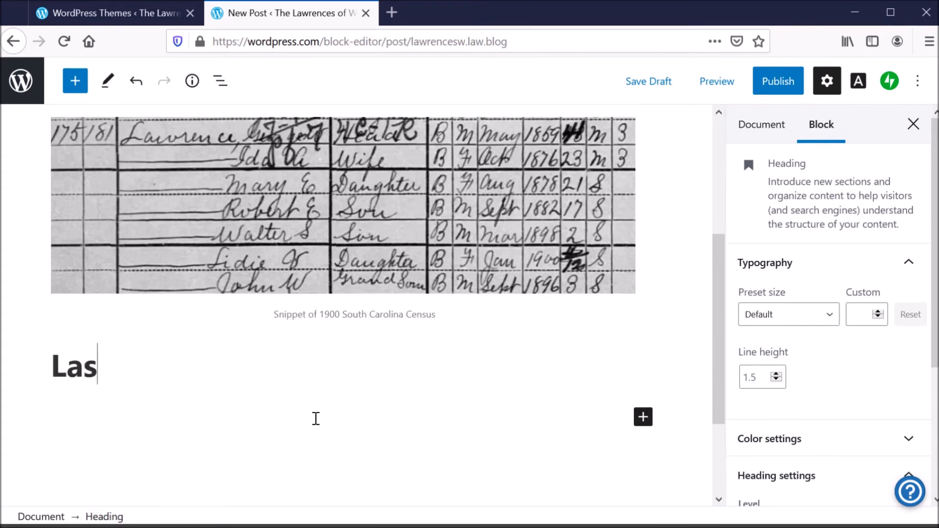
{"action": "type", "text": "t Years "}
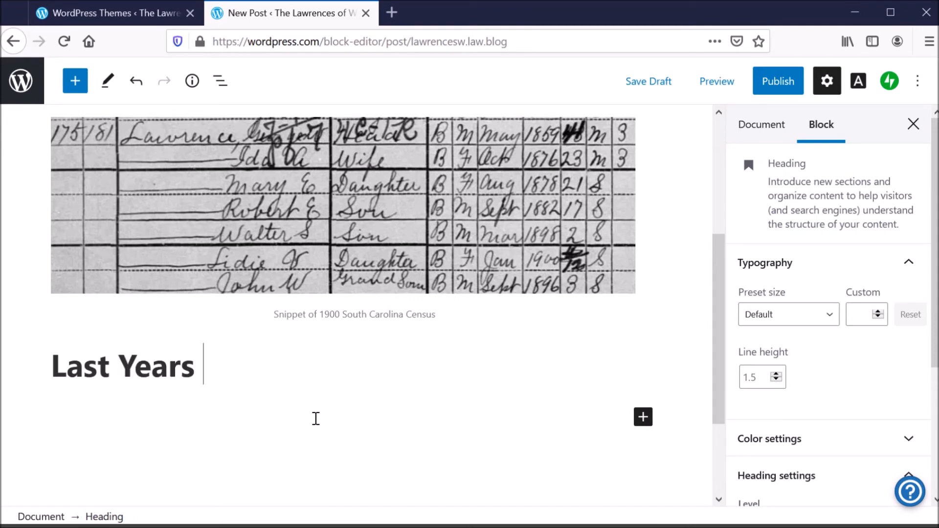
{"action": "type", "text": "in Walha"}
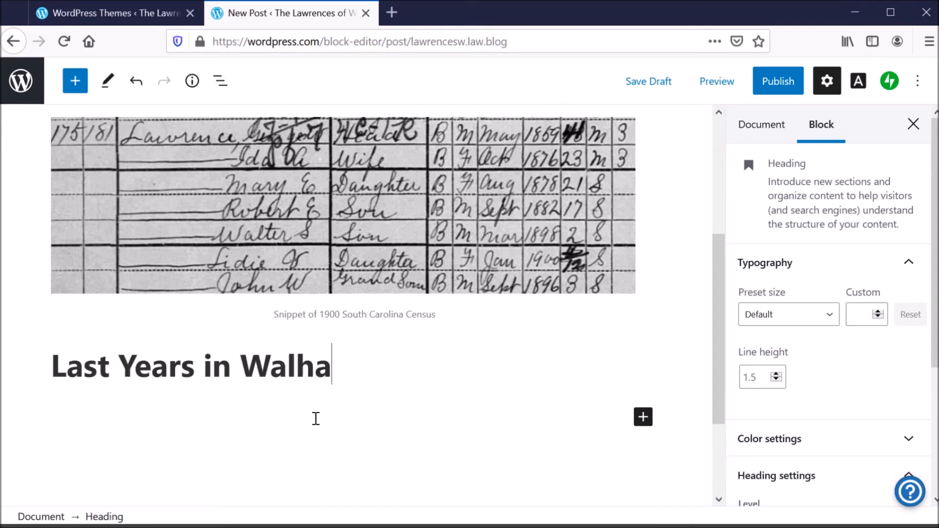
{"action": "type", "text": "lla"}
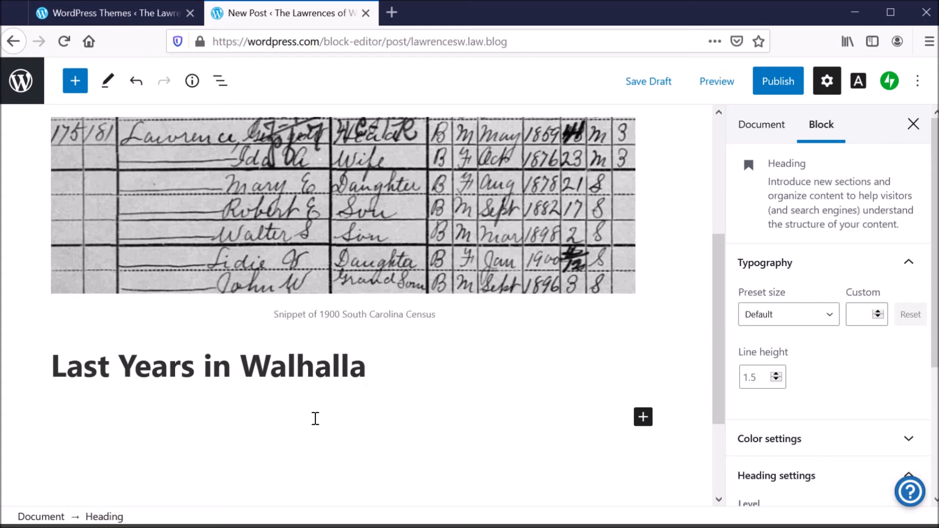
{"action": "key", "text": "Return"}
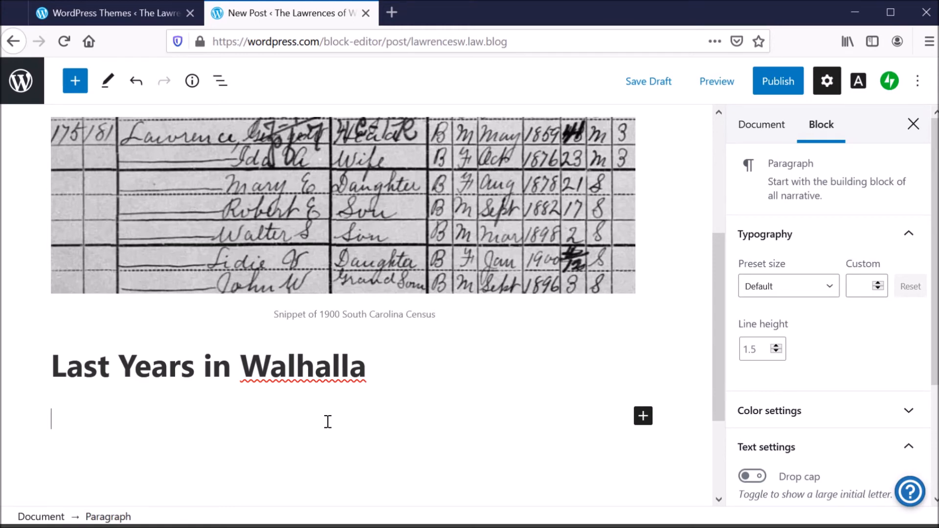
{"action": "scroll", "coordinate": [333, 416], "scroll_direction": "up", "scroll_amount": 2}
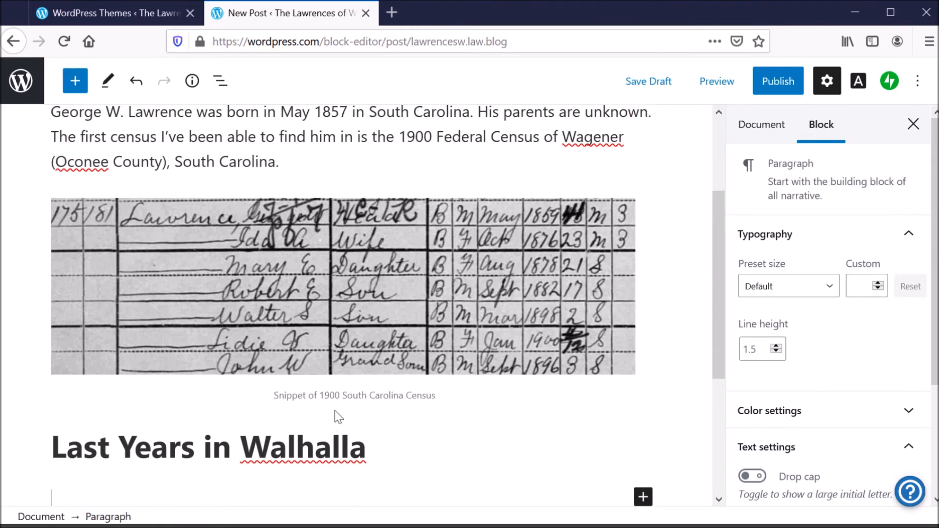
{"action": "scroll", "coordinate": [334, 418], "scroll_direction": "up", "scroll_amount": 3}
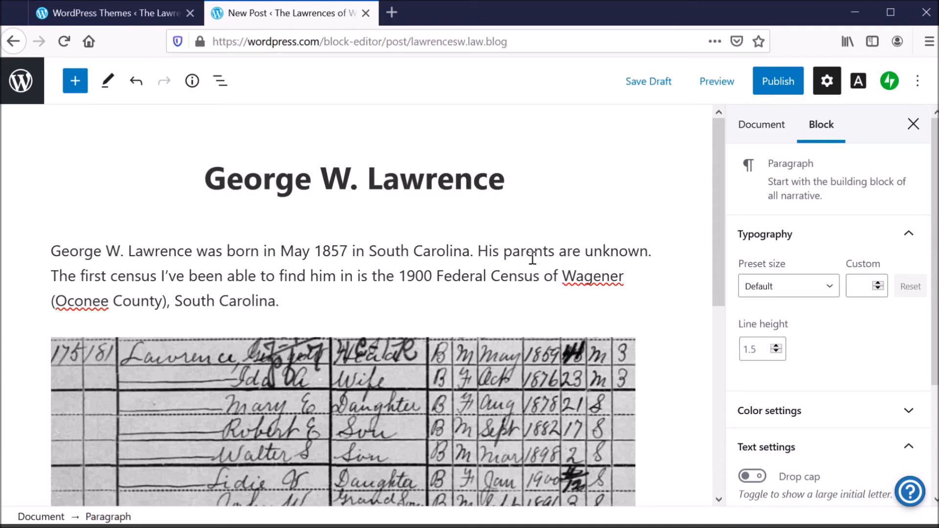
{"action": "left_click", "coordinate": [657, 90]}
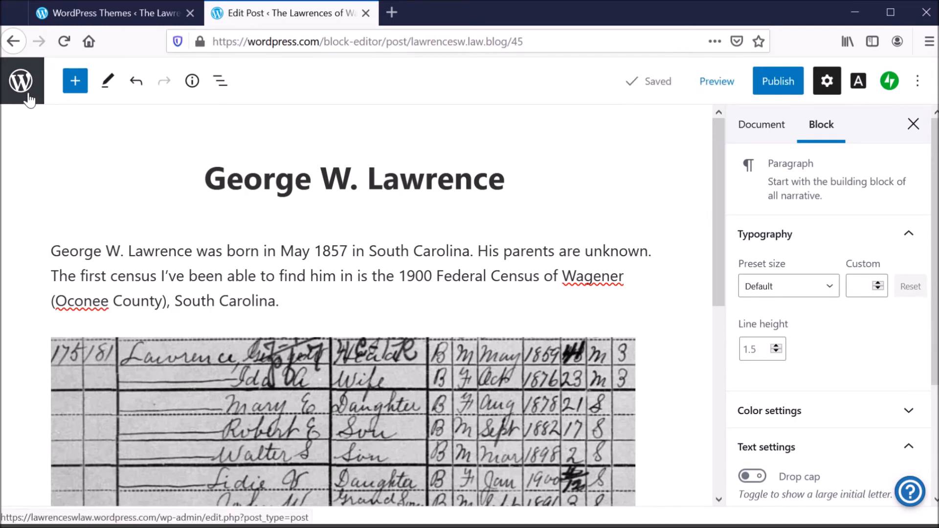
Step: Return to the Posts list, show Drafts, and open the George W. Lawrence draft
{"action": "left_click", "coordinate": [20, 81]}
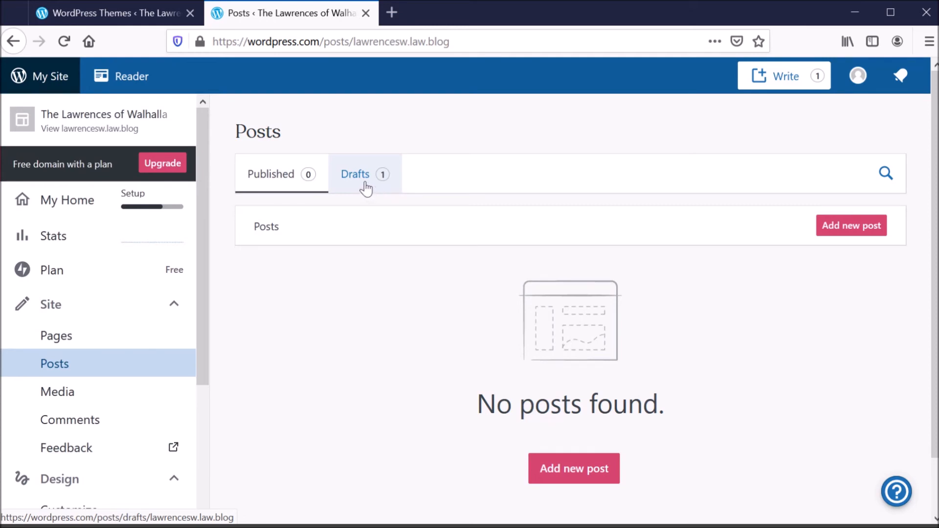
{"action": "left_click", "coordinate": [357, 181]}
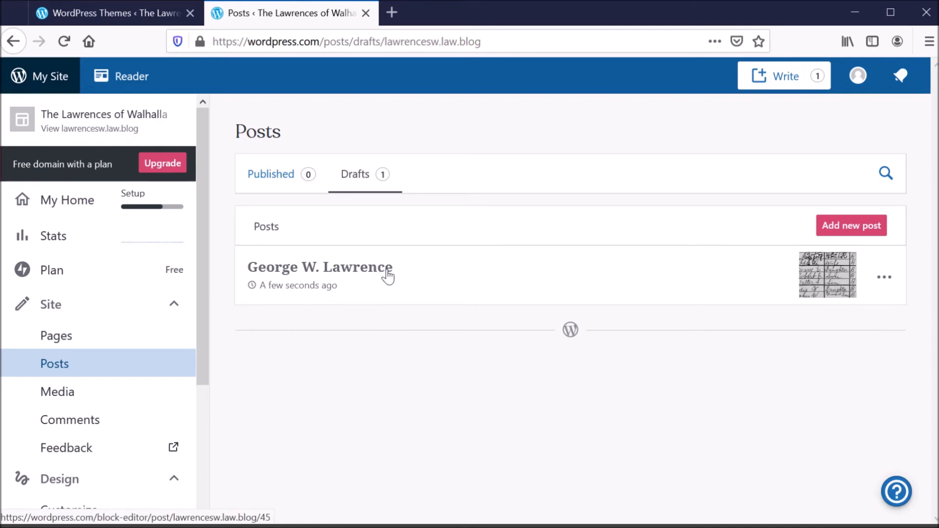
{"action": "left_click", "coordinate": [387, 274]}
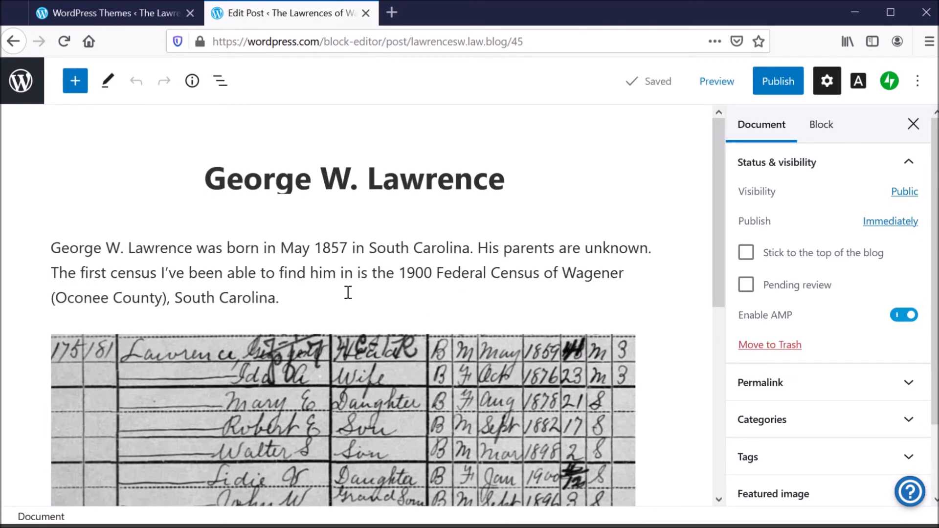
Step: Add the paragraph 'George's wife was Ida Rogers.' right after the biography paragraph
{"action": "left_click", "coordinate": [333, 296]}
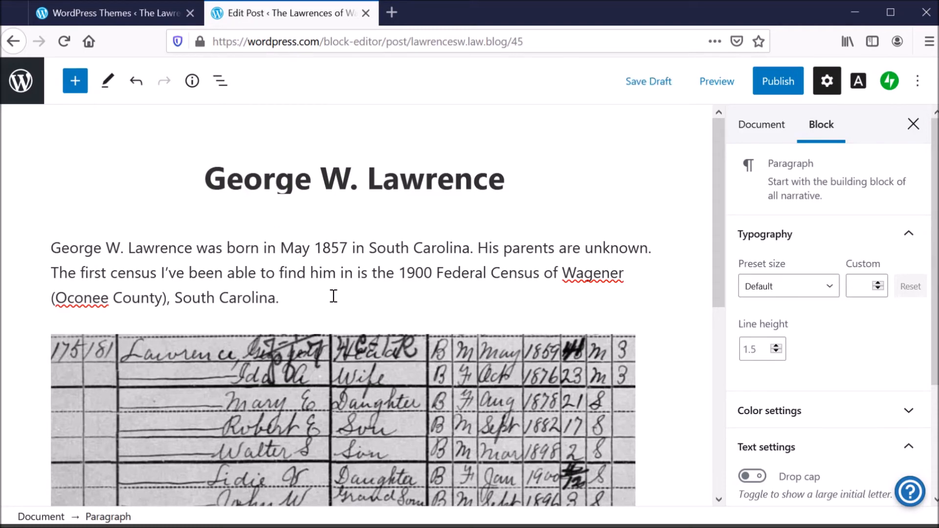
{"action": "key", "text": "Return"}
{"action": "type", "text": "Georg"}
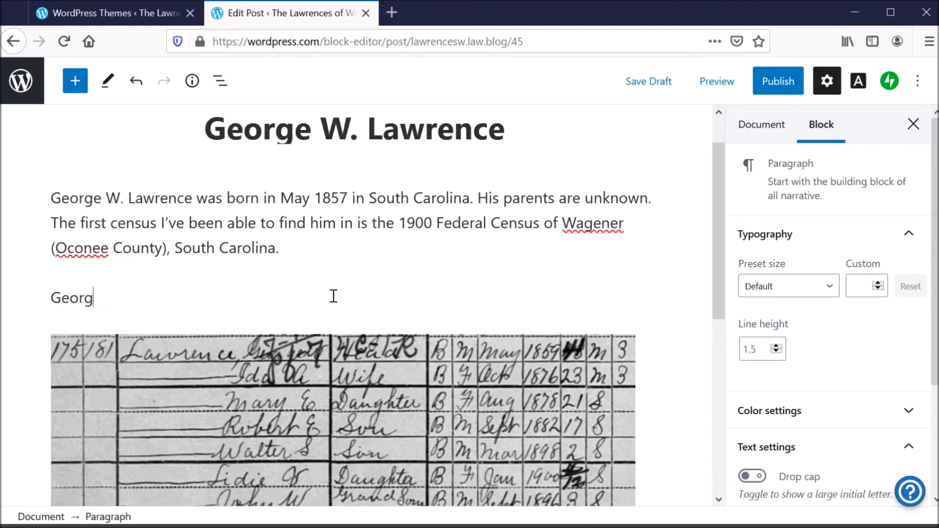
{"action": "type", "text": "e's wife w"}
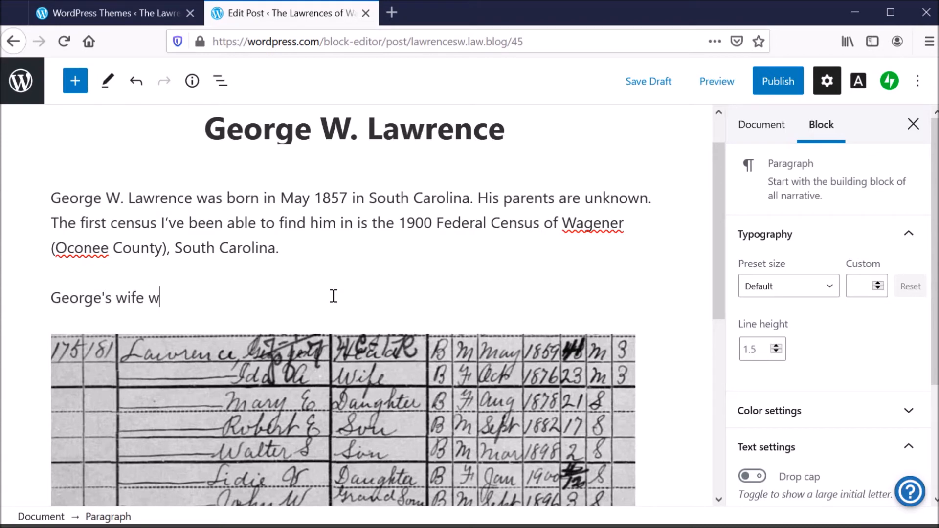
{"action": "type", "text": "as Ida Rogers."}
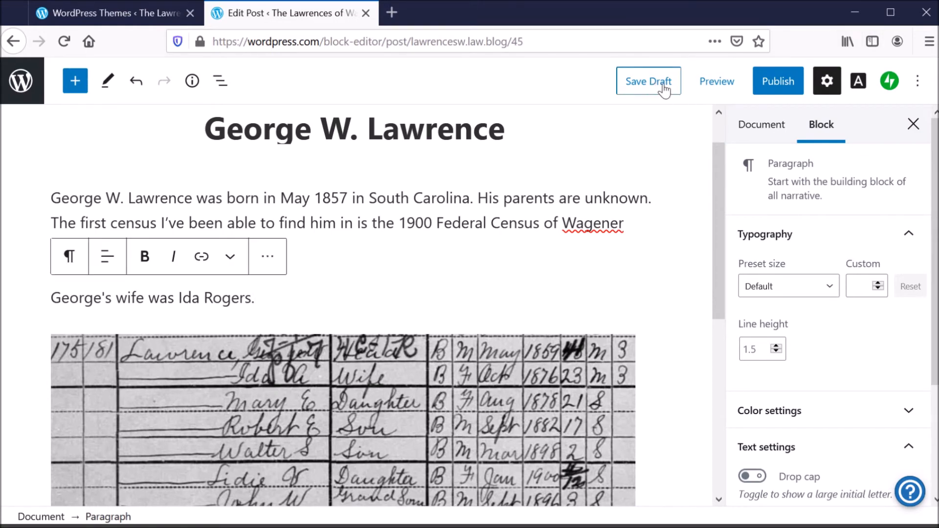
Step: Preview the post and scroll through it at desktop width
{"action": "left_click", "coordinate": [722, 100]}
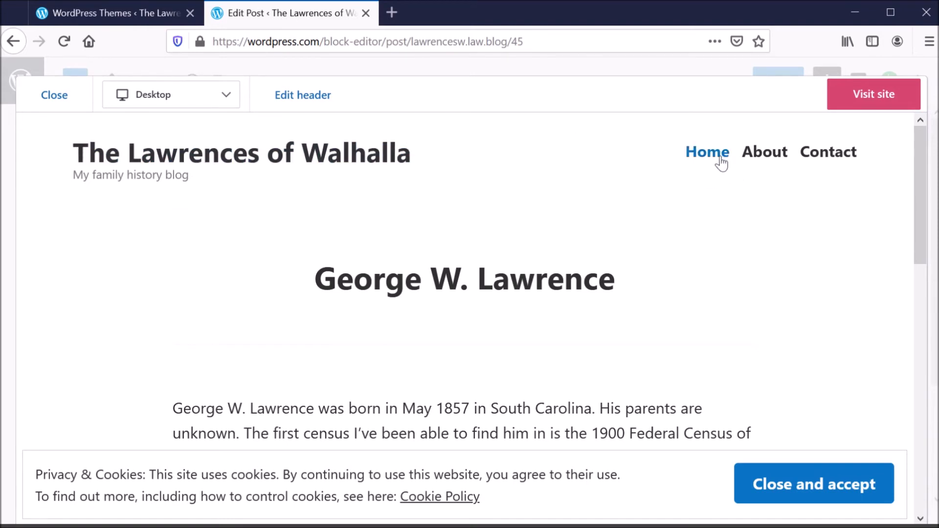
{"action": "scroll", "coordinate": [770, 315], "scroll_direction": "down", "scroll_amount": 5}
{"action": "scroll", "coordinate": [440, 345], "scroll_direction": "down", "scroll_amount": 4}
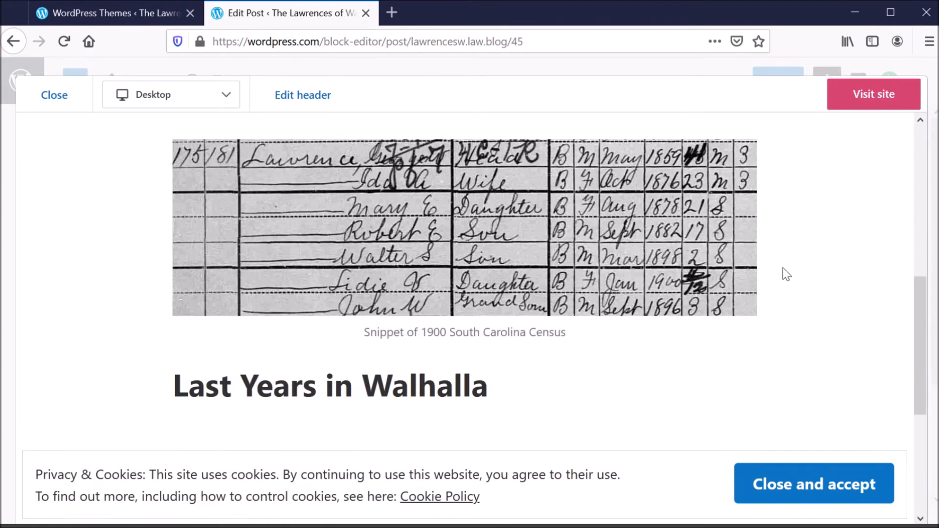
{"action": "scroll", "coordinate": [783, 268], "scroll_direction": "up", "scroll_amount": 10}
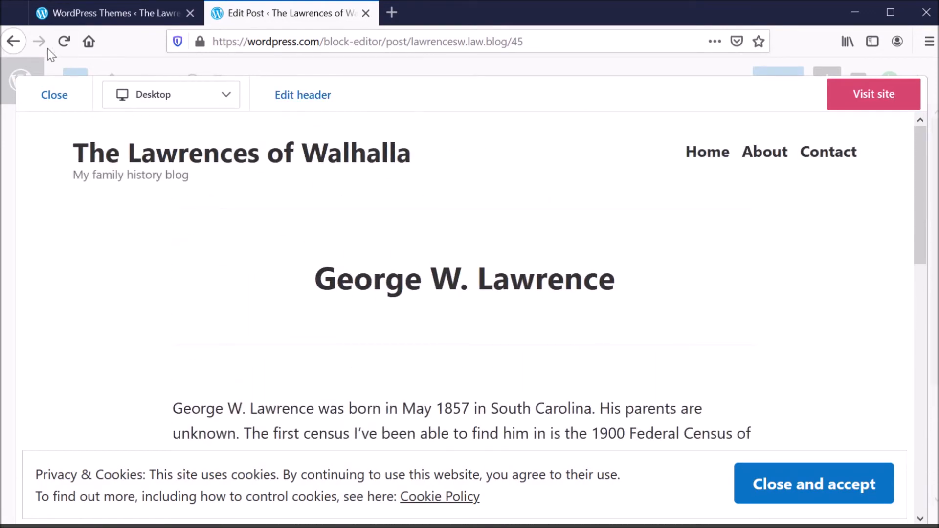
Step: Check the preview at Tablet and Phone widths, toggle the mobile menu, then close the preview
{"action": "left_click", "coordinate": [125, 103]}
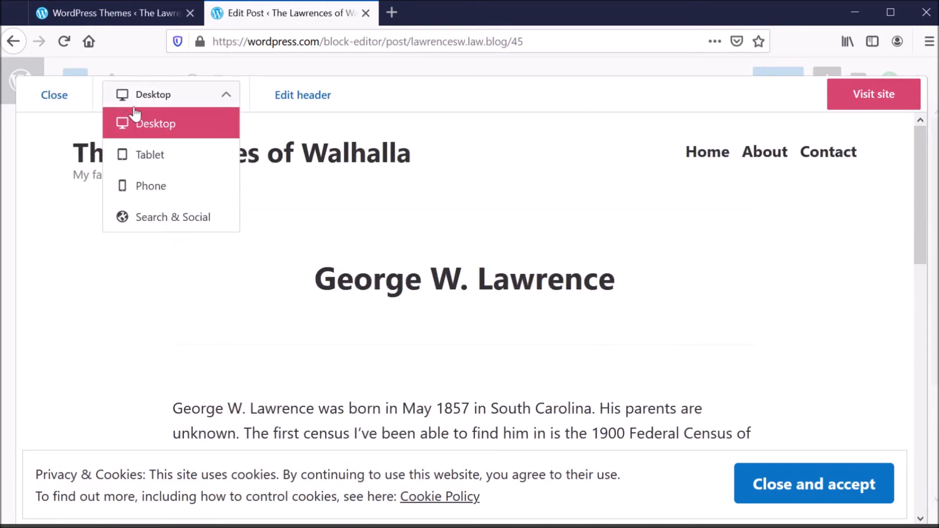
{"action": "left_click", "coordinate": [151, 156]}
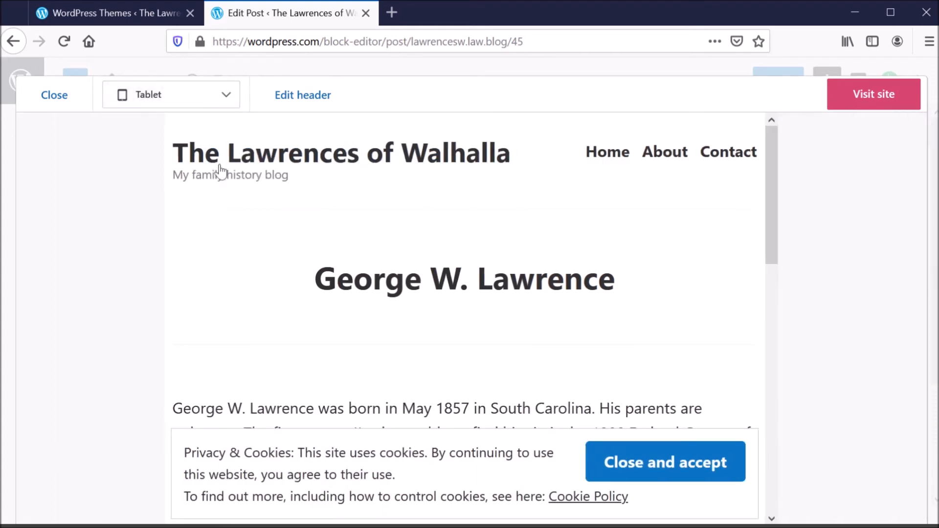
{"action": "left_click", "coordinate": [193, 94]}
{"action": "left_click", "coordinate": [193, 190]}
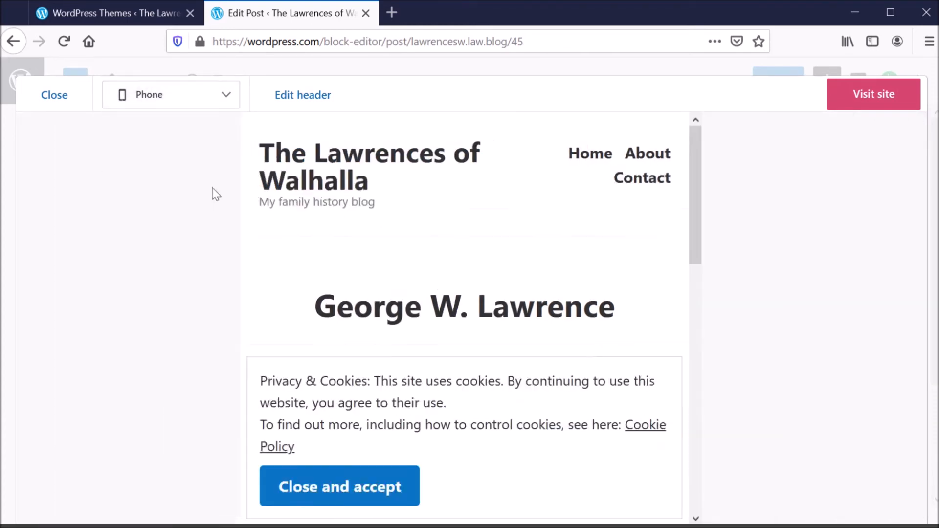
{"action": "left_click", "coordinate": [371, 210]}
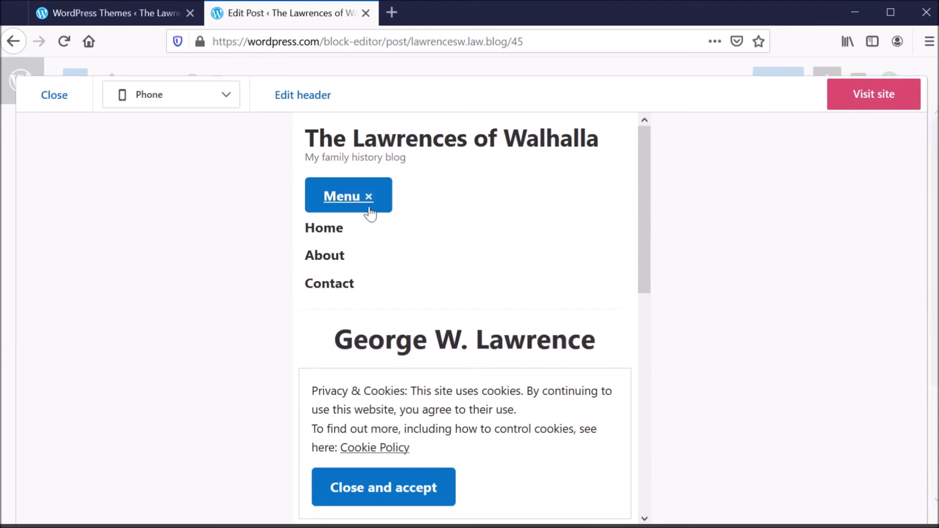
{"action": "left_click", "coordinate": [373, 210]}
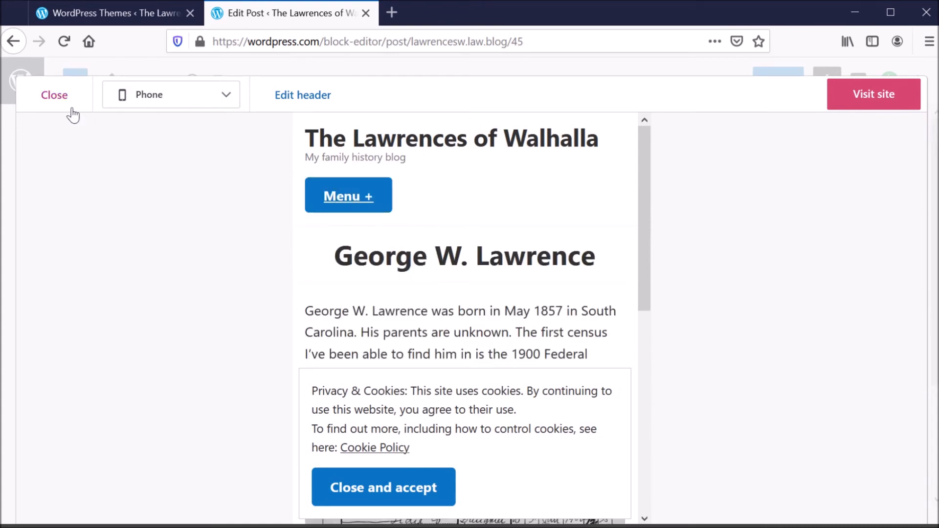
{"action": "left_click", "coordinate": [54, 95]}
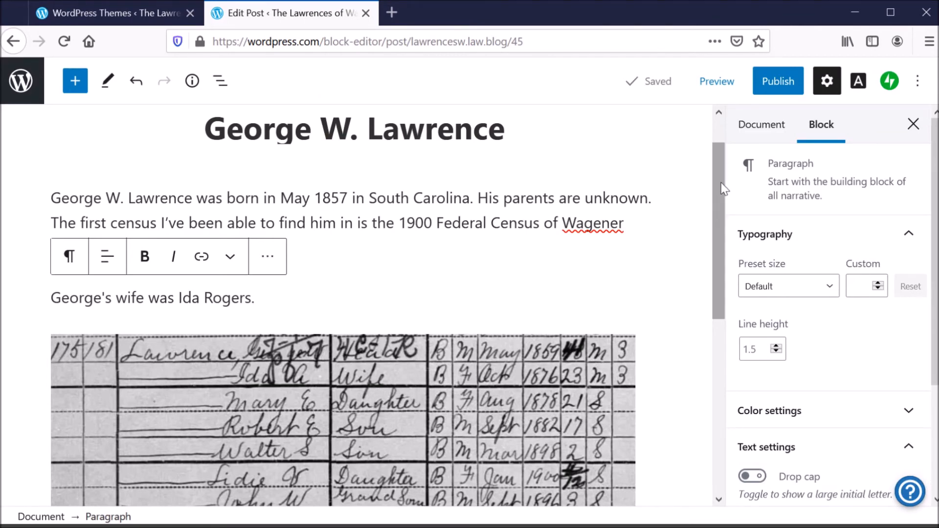
Step: Bring up the pre-publish panel and check that the post's visibility stays Public
{"action": "left_click", "coordinate": [795, 83]}
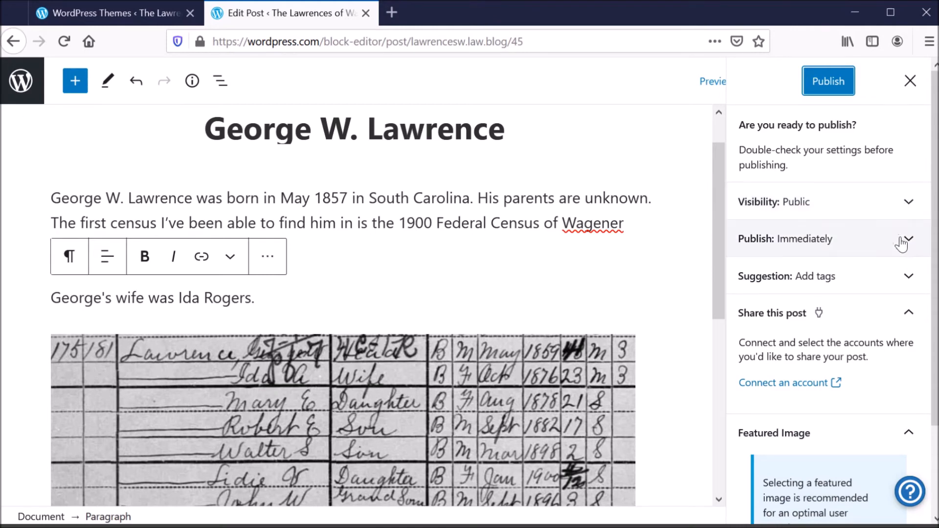
{"action": "left_click", "coordinate": [893, 211]}
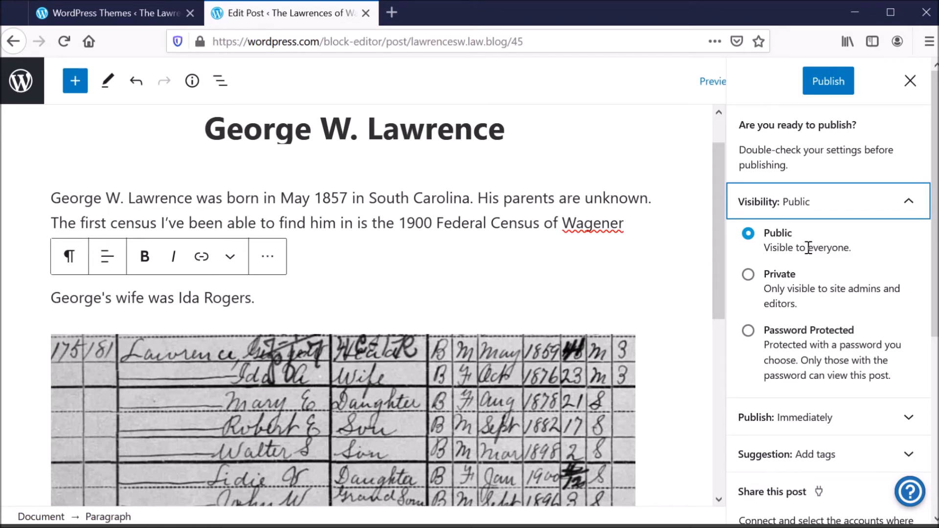
{"action": "left_click", "coordinate": [825, 215]}
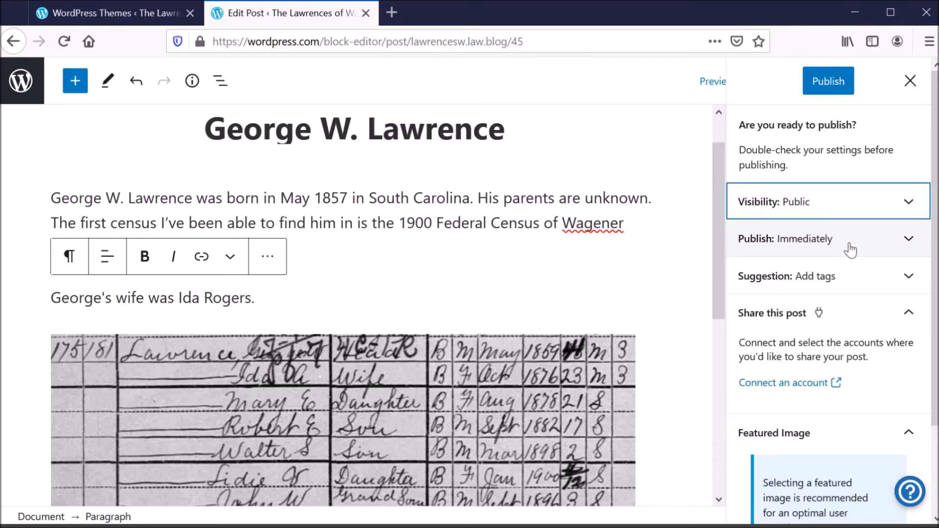
Step: Try June 11, then June 9, as the publish date, then reset publishing to Immediately
{"action": "left_click", "coordinate": [851, 250]}
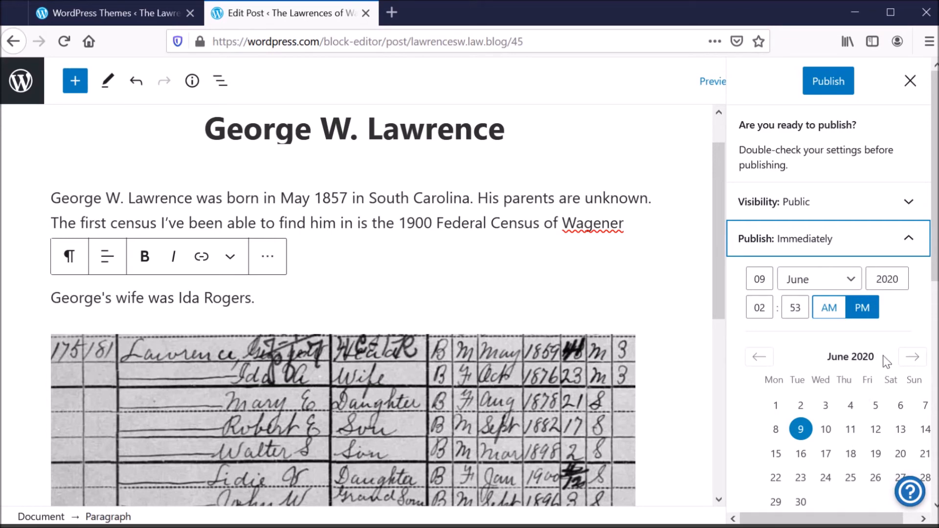
{"action": "left_click", "coordinate": [852, 430]}
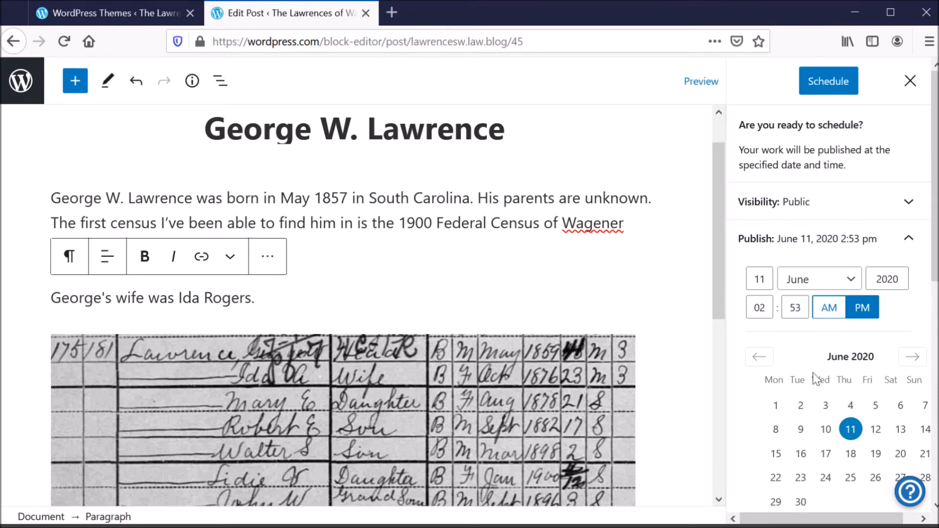
{"action": "left_click", "coordinate": [801, 429]}
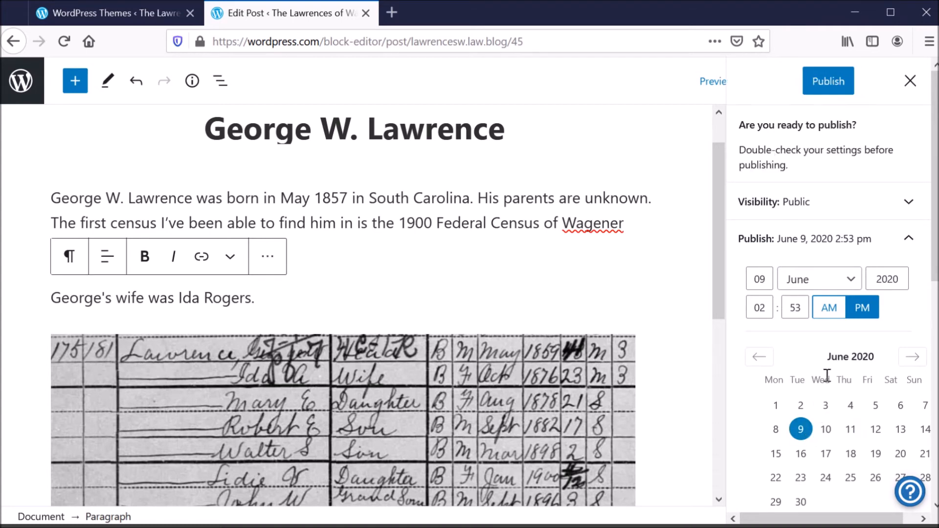
{"action": "left_click", "coordinate": [900, 240]}
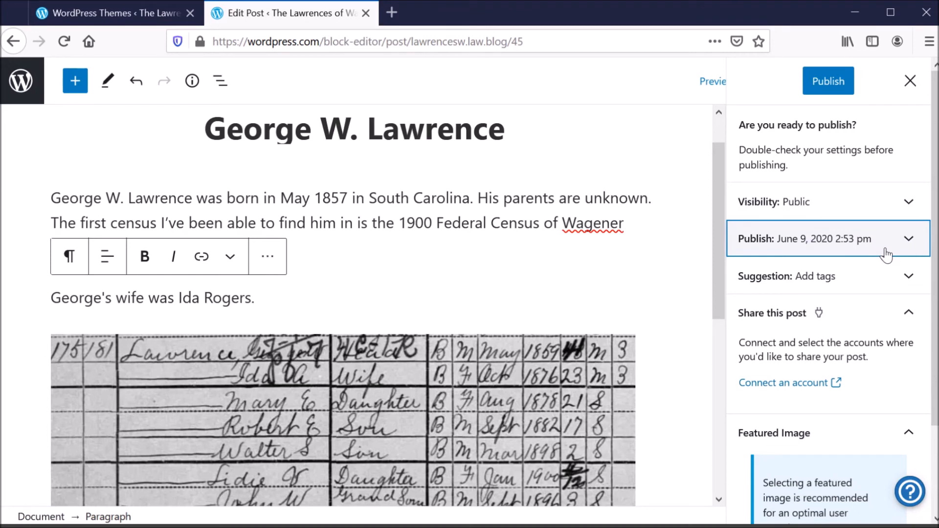
{"action": "left_click", "coordinate": [887, 251]}
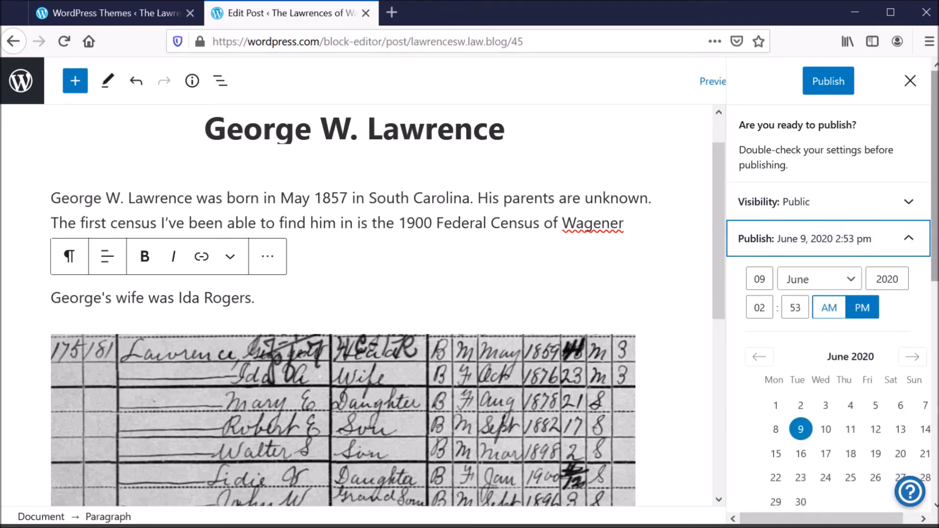
{"action": "scroll", "coordinate": [831, 293], "scroll_direction": "down", "scroll_amount": 3}
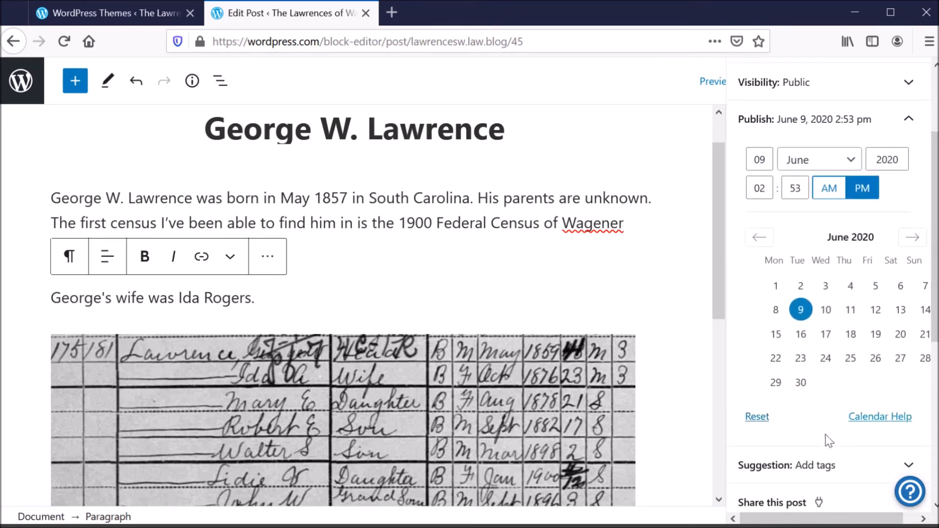
{"action": "left_click", "coordinate": [758, 418]}
{"action": "scroll", "coordinate": [898, 269], "scroll_direction": "up", "scroll_amount": 3}
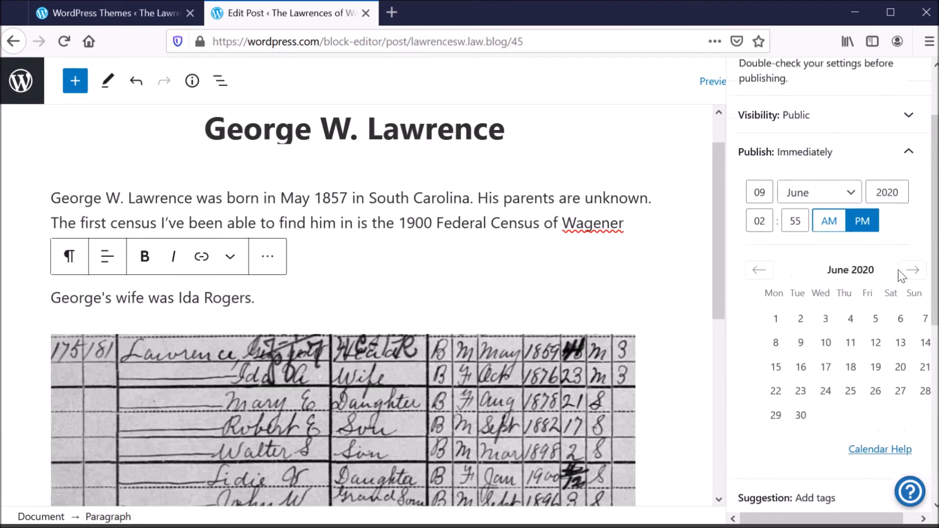
{"action": "left_click", "coordinate": [905, 240]}
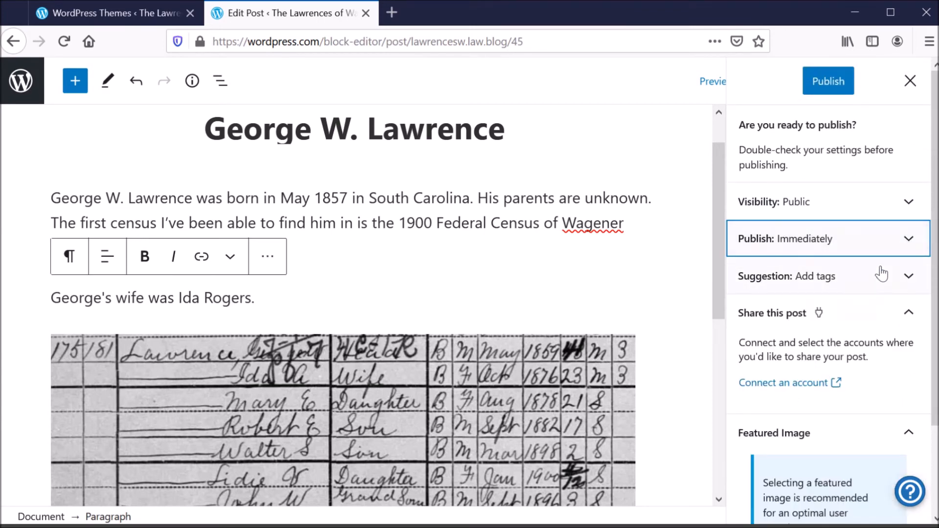
Step: Add the tags 'walhalla' and 'south carolina' through the pre-publish tag suggestion
{"action": "left_click", "coordinate": [903, 280]}
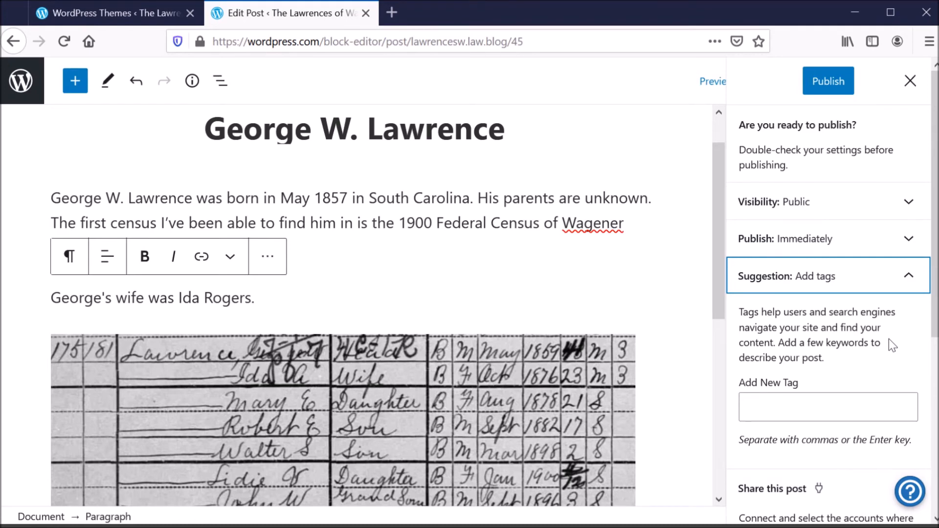
{"action": "left_click", "coordinate": [823, 407]}
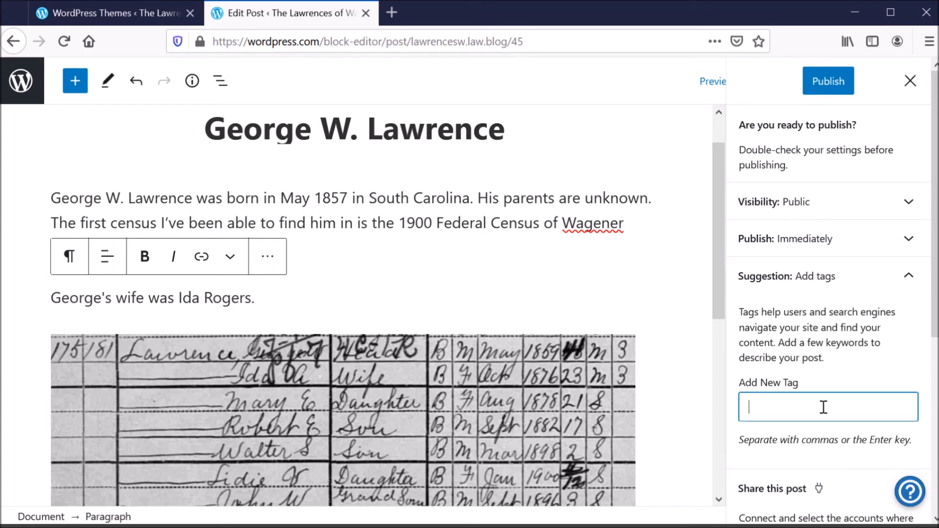
{"action": "type", "text": "walhalla"}
{"action": "key", "text": "Return"}
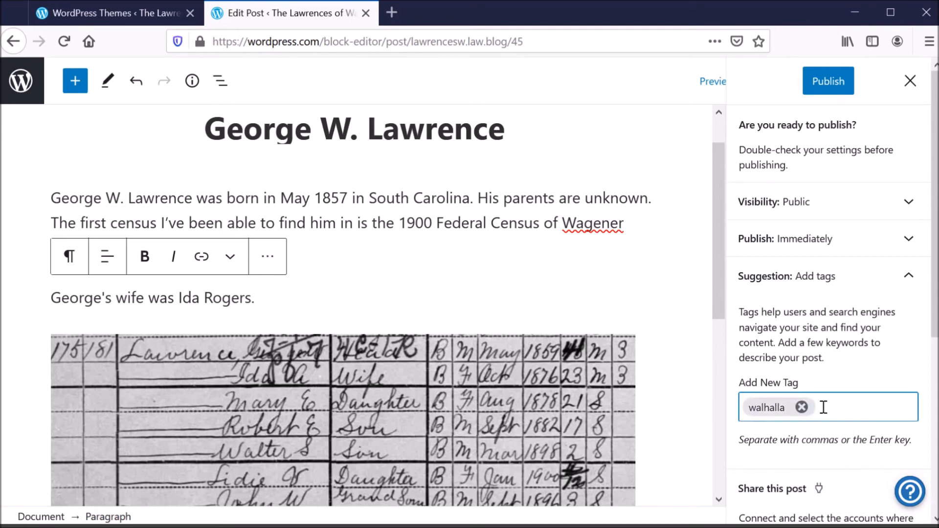
{"action": "type", "text": "south carolina"}
{"action": "key", "text": "Return"}
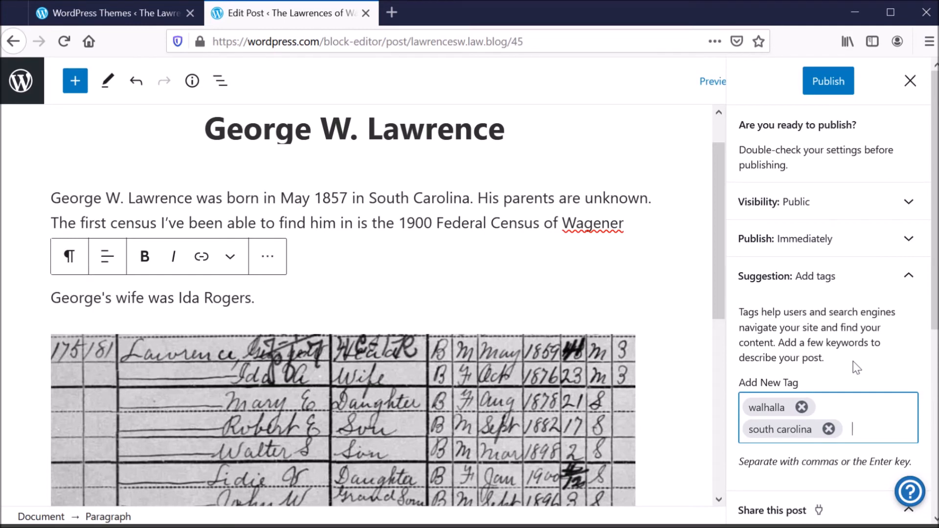
{"action": "left_click", "coordinate": [889, 286]}
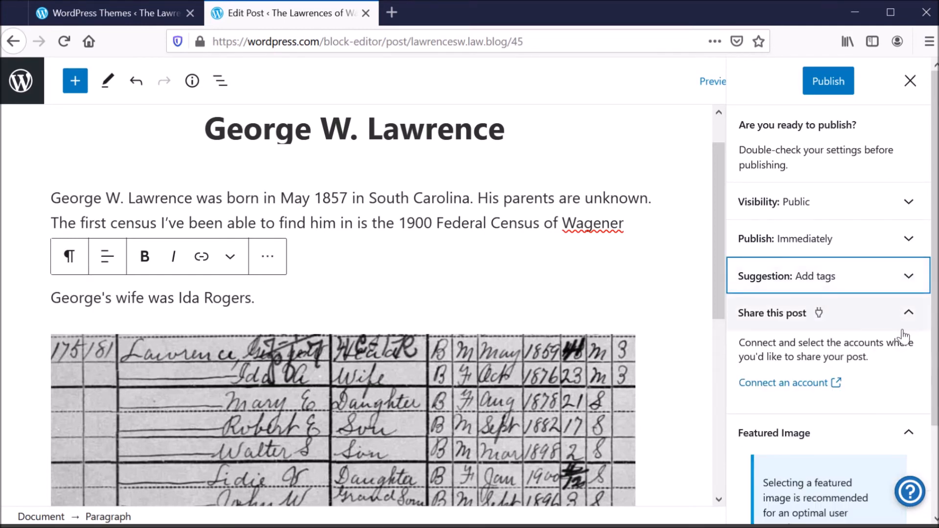
Step: Dismiss the featured image suggestion and publish the George W. Lawrence post immediately
{"action": "scroll", "coordinate": [905, 372], "scroll_direction": "down", "scroll_amount": 2}
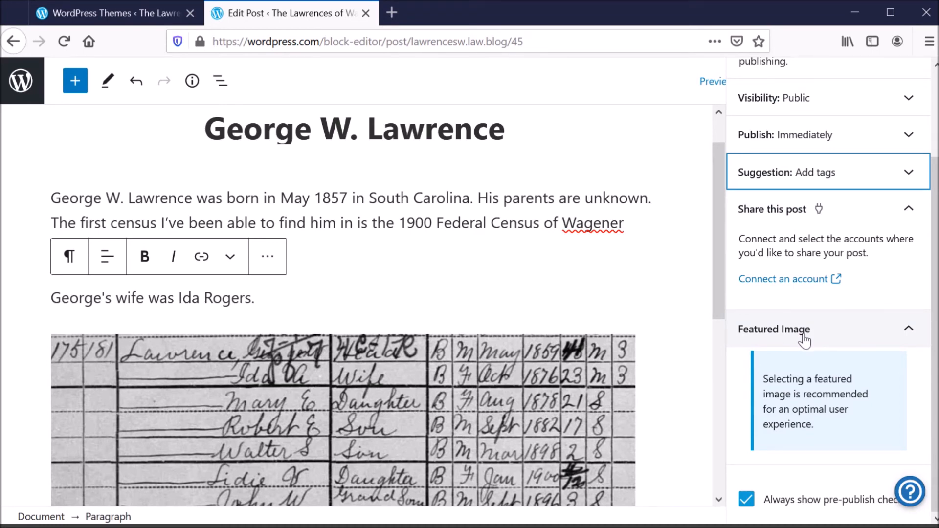
{"action": "left_click", "coordinate": [901, 336]}
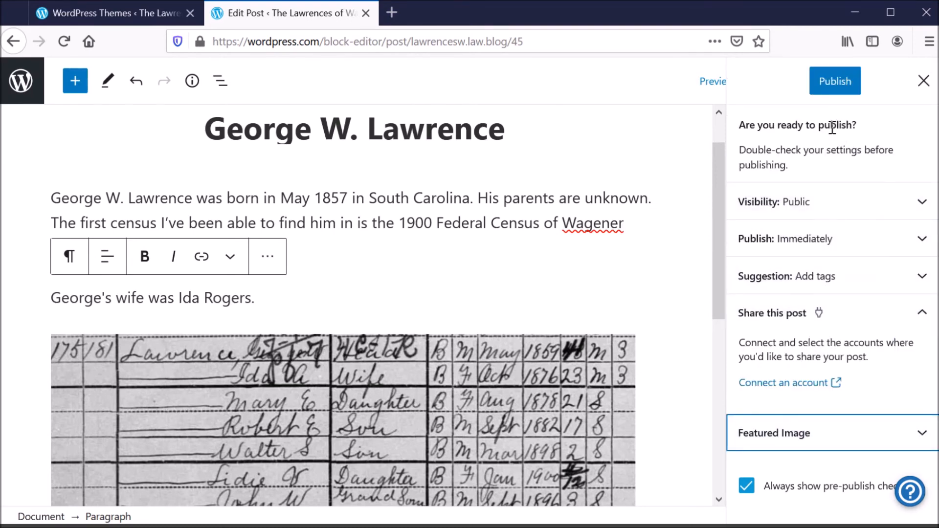
{"action": "left_click", "coordinate": [831, 92]}
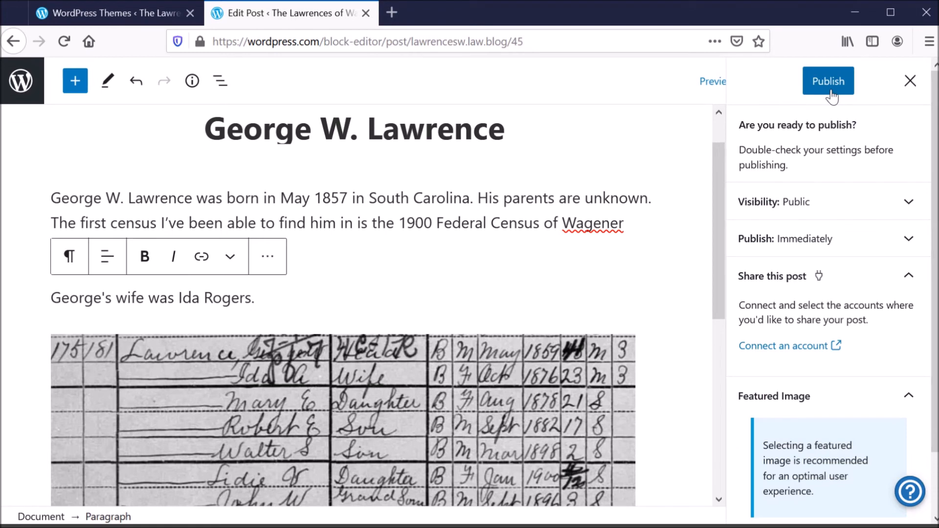
{"action": "left_click", "coordinate": [832, 94]}
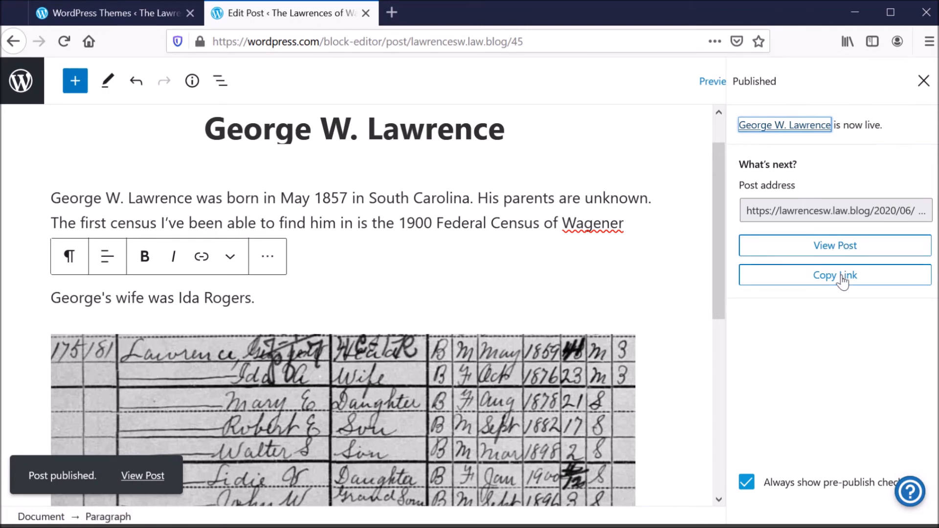
Step: View the live post, scrolling past its tags to the reply form and back to the top
{"action": "left_click", "coordinate": [839, 250]}
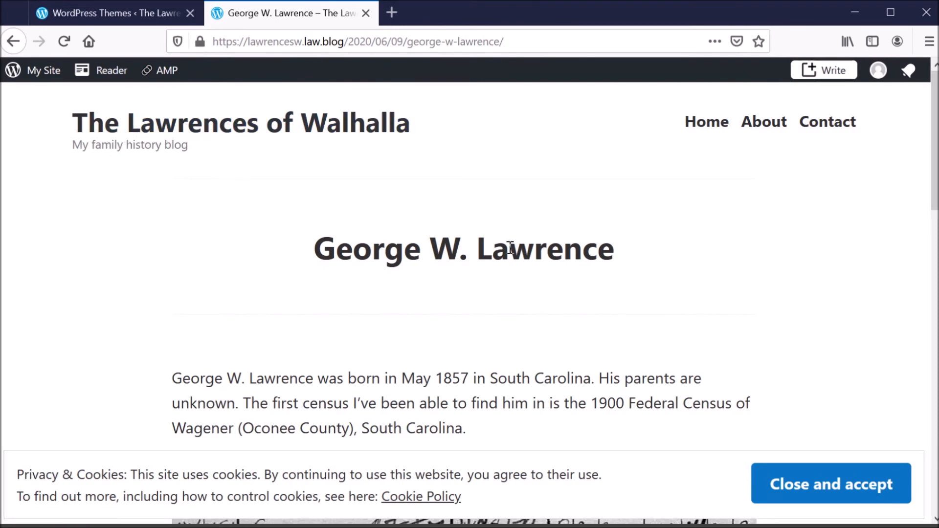
{"action": "scroll", "coordinate": [538, 339], "scroll_direction": "down", "scroll_amount": 6}
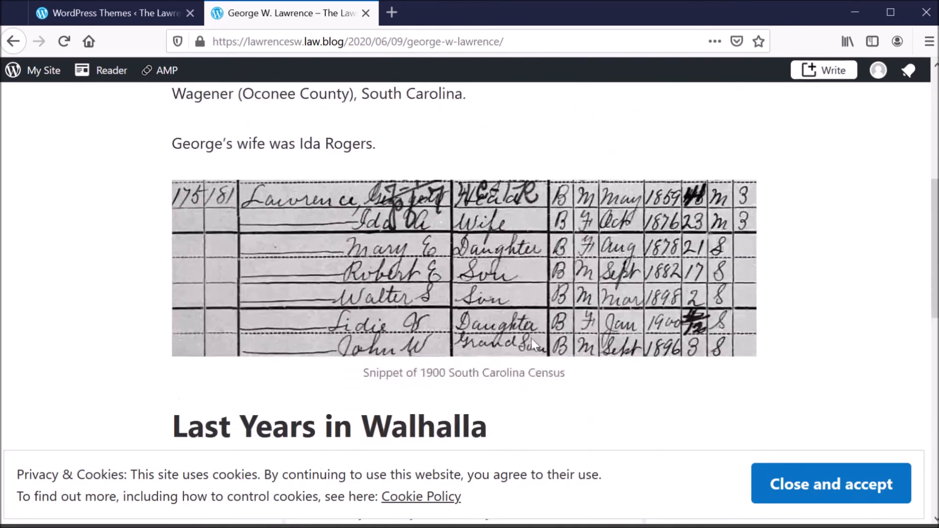
{"action": "scroll", "coordinate": [531, 339], "scroll_direction": "down", "scroll_amount": 8}
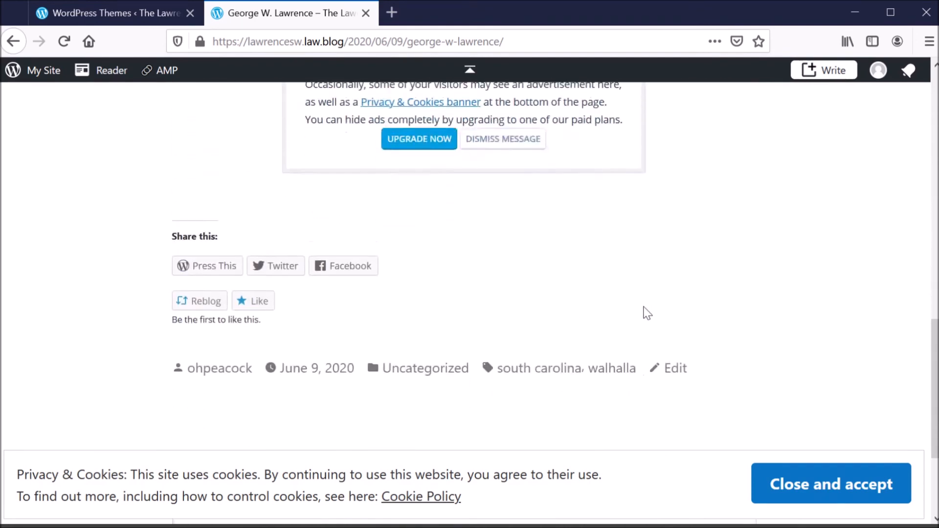
{"action": "scroll", "coordinate": [648, 313], "scroll_direction": "down", "scroll_amount": 3}
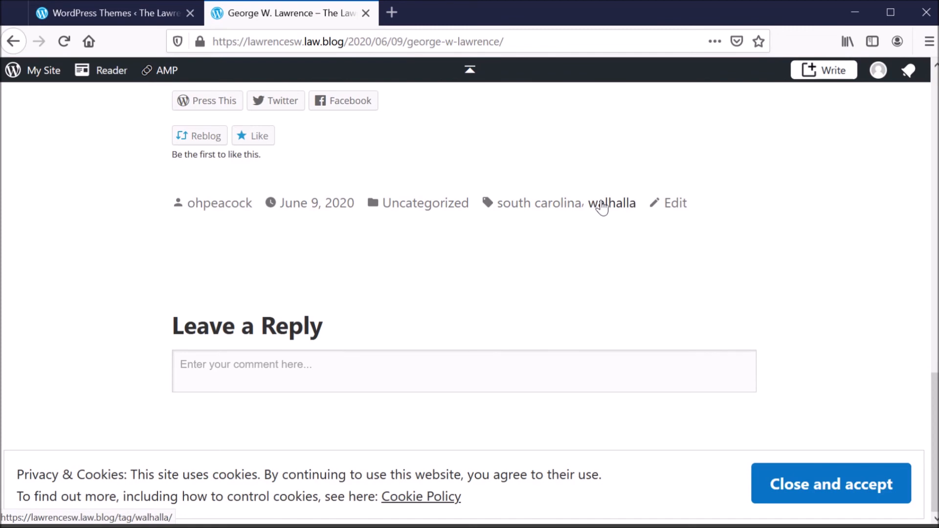
{"action": "left_click", "coordinate": [281, 368]}
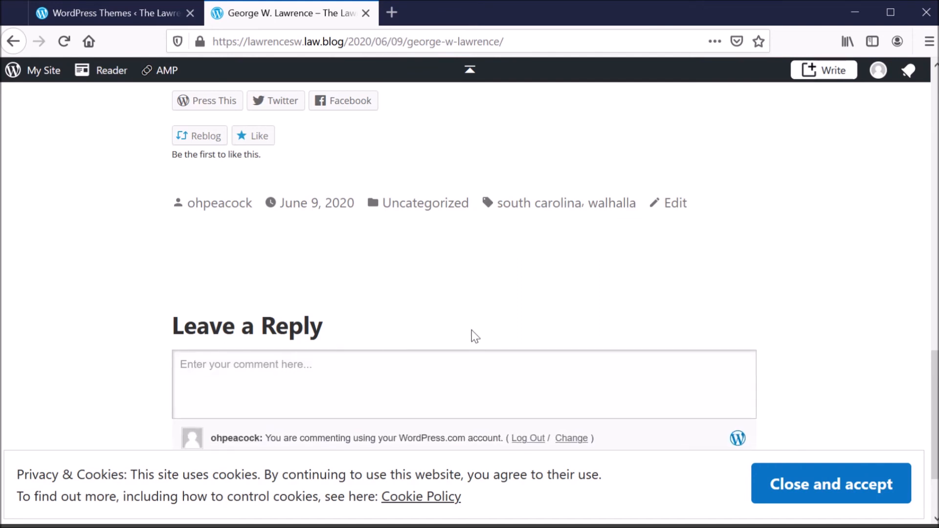
{"action": "scroll", "coordinate": [472, 335], "scroll_direction": "down", "scroll_amount": 2}
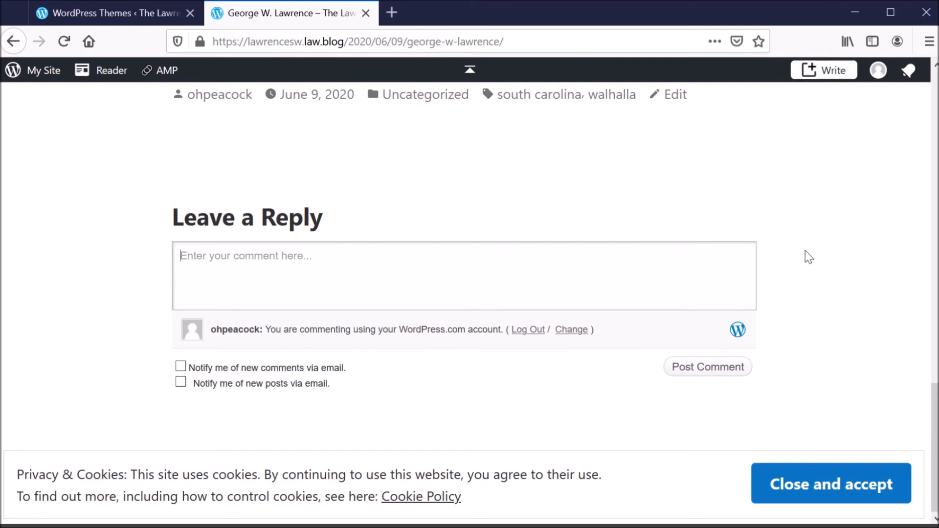
{"action": "scroll", "coordinate": [801, 260], "scroll_direction": "up", "scroll_amount": 1}
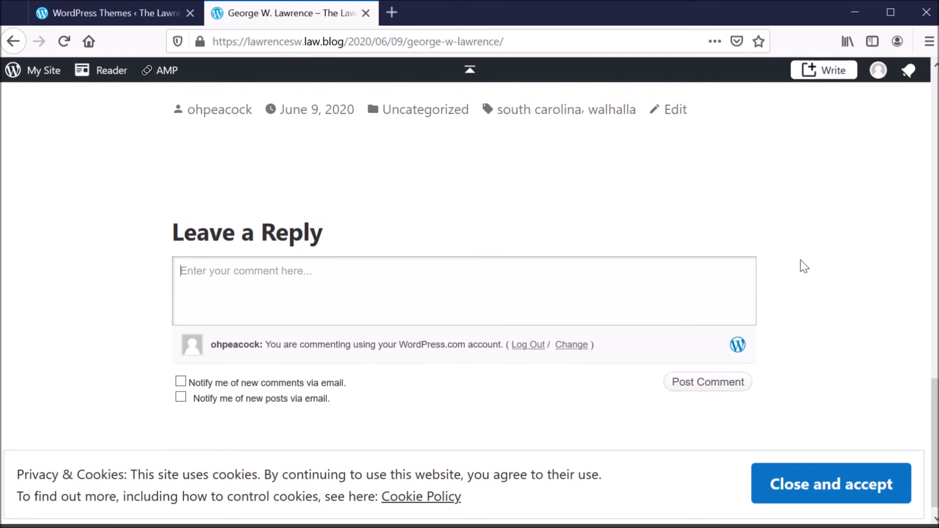
{"action": "scroll", "coordinate": [804, 266], "scroll_direction": "up", "scroll_amount": 20}
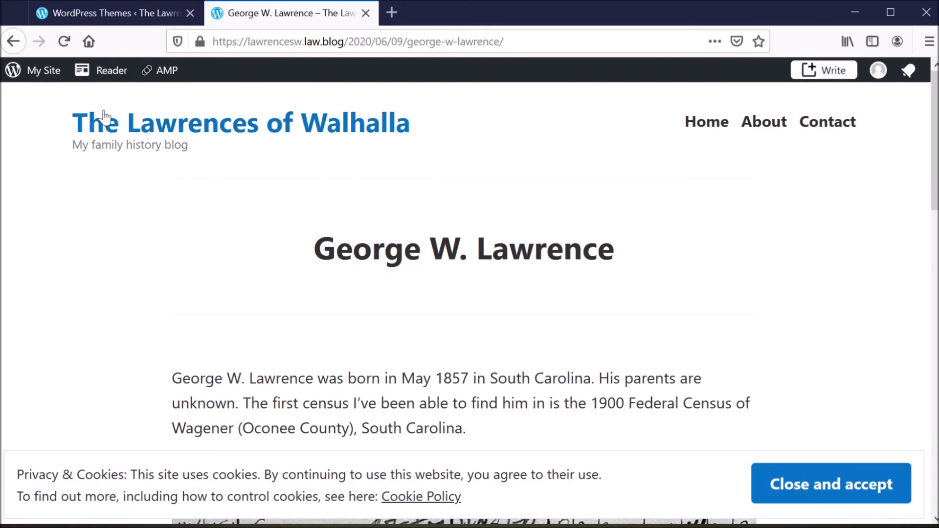
Step: Return to the post editor and make 'May 1857' bold
{"action": "left_click", "coordinate": [23, 49]}
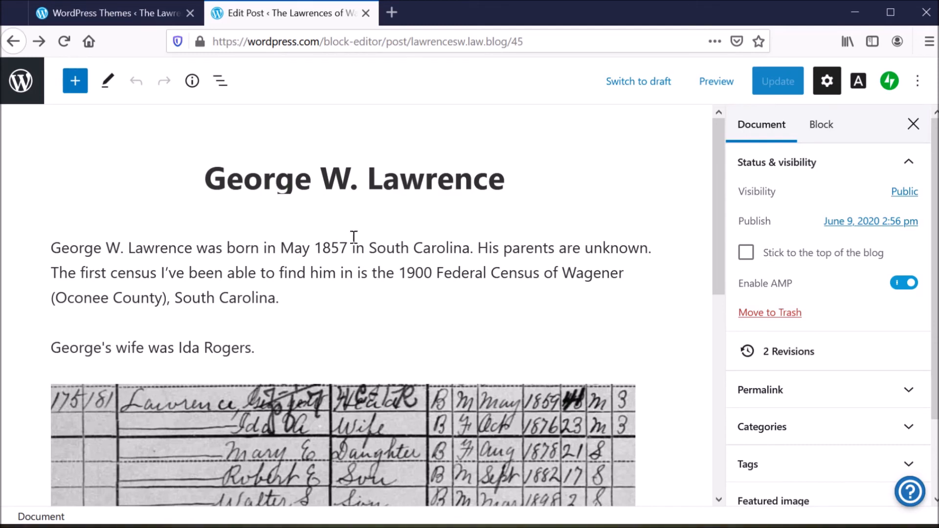
{"action": "left_click_drag", "start_coordinate": [281, 248], "coordinate": [349, 244]}
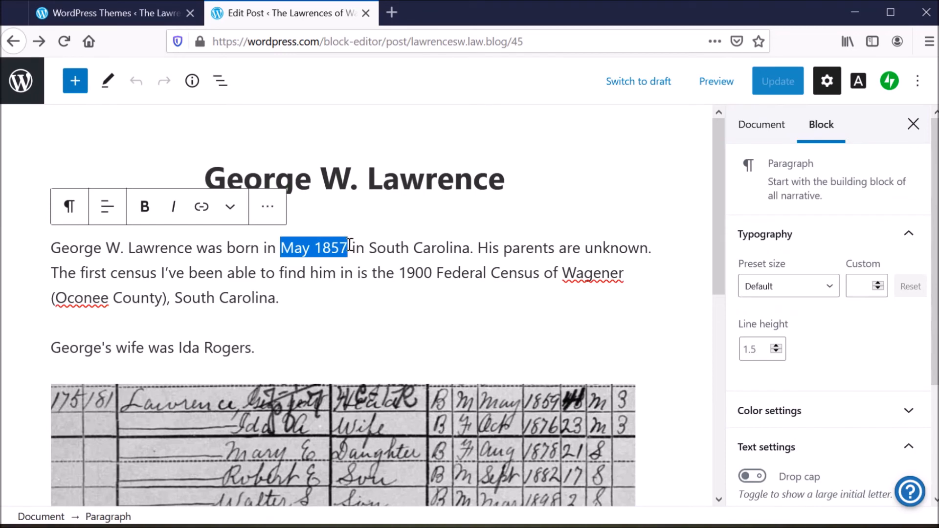
{"action": "left_click", "coordinate": [145, 206]}
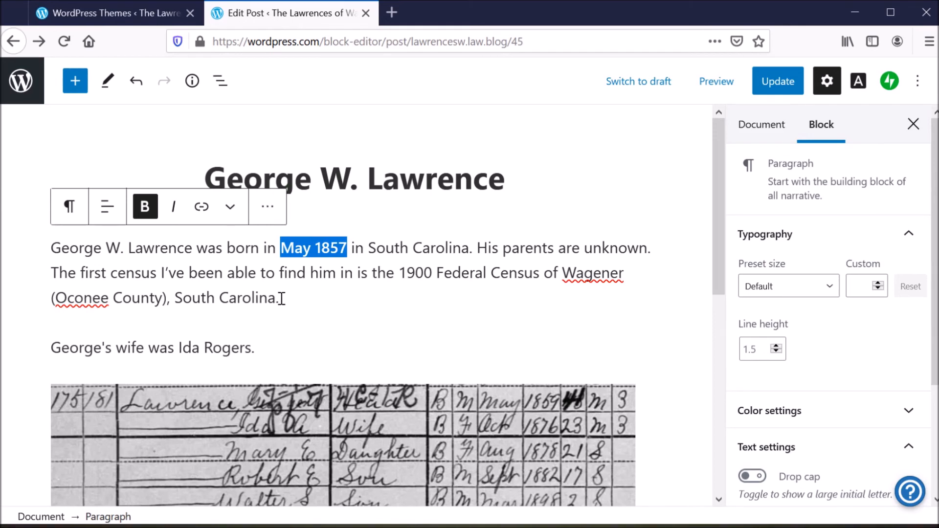
Step: Make 'South Carolina' at the paragraph end italic and colour it Primary blue
{"action": "left_click_drag", "start_coordinate": [276, 299], "coordinate": [174, 303]}
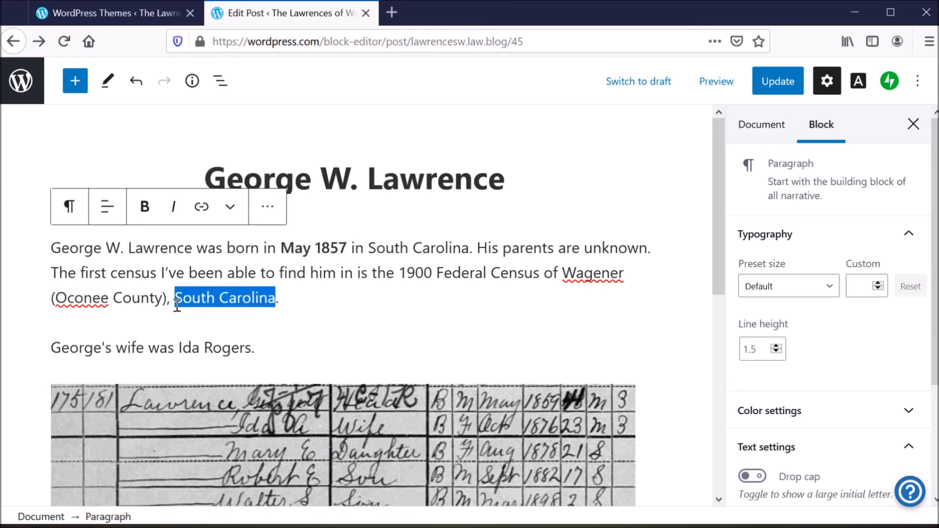
{"action": "left_click", "coordinate": [173, 206]}
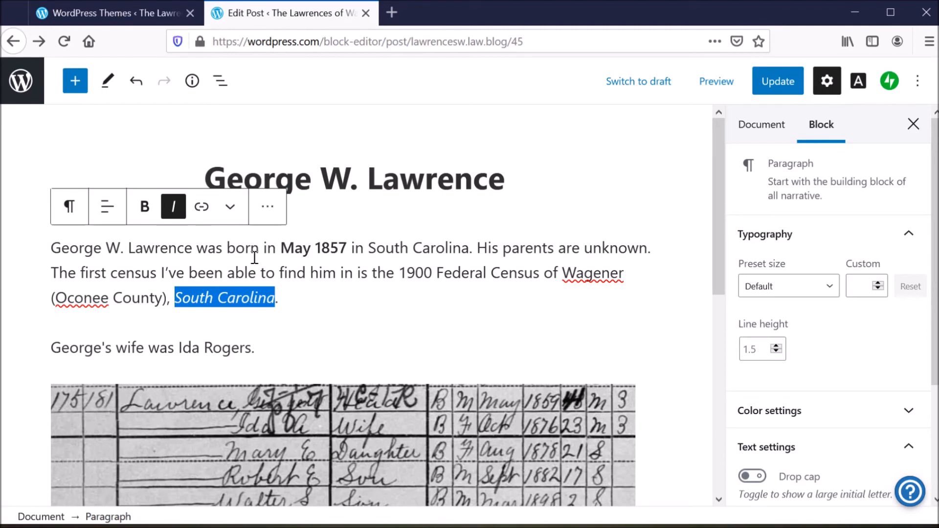
{"action": "left_click", "coordinate": [229, 208]}
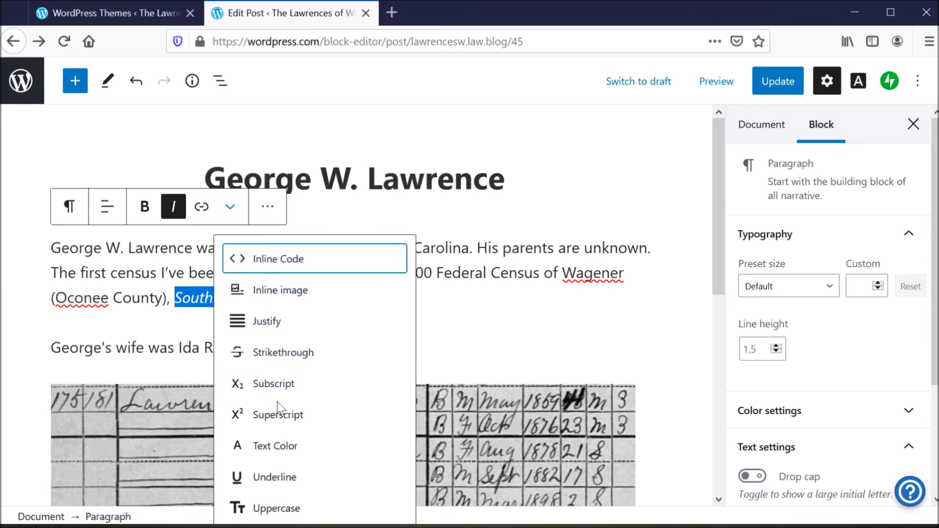
{"action": "left_click", "coordinate": [292, 444]}
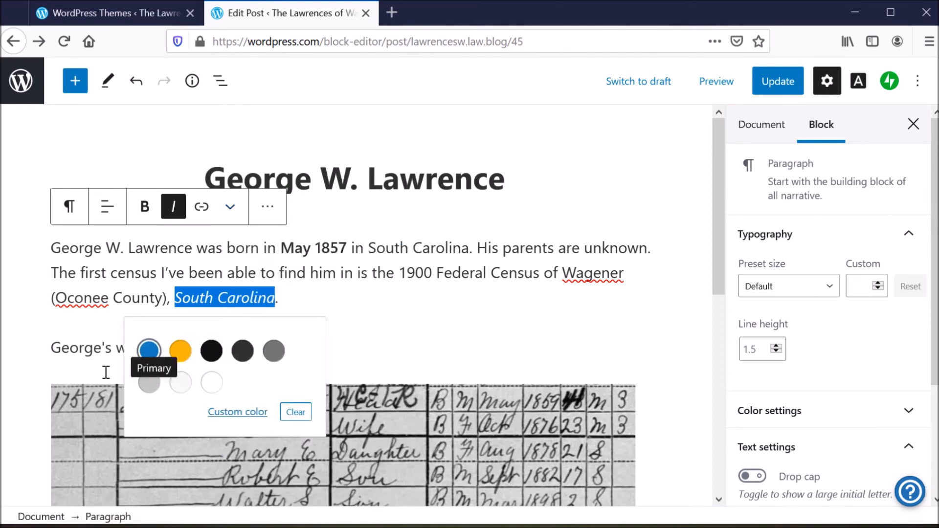
{"action": "left_click", "coordinate": [150, 362]}
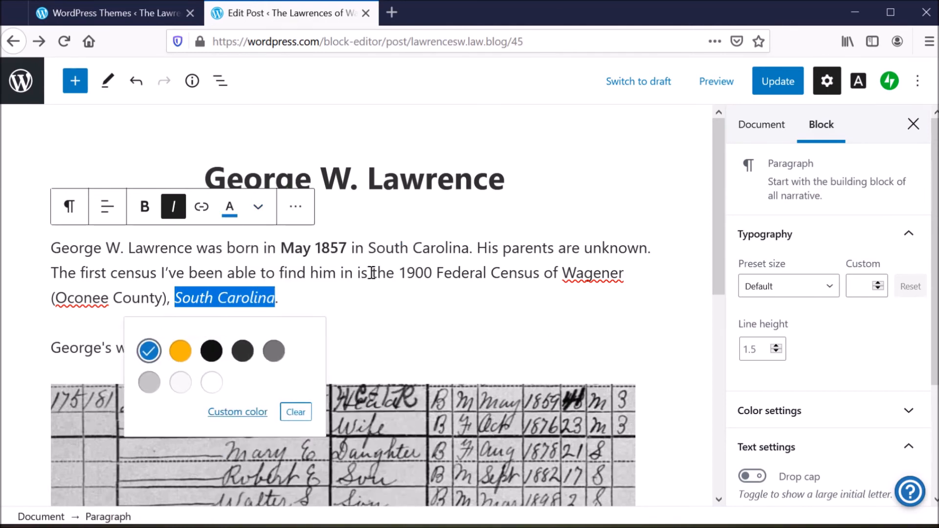
{"action": "left_click", "coordinate": [362, 288]}
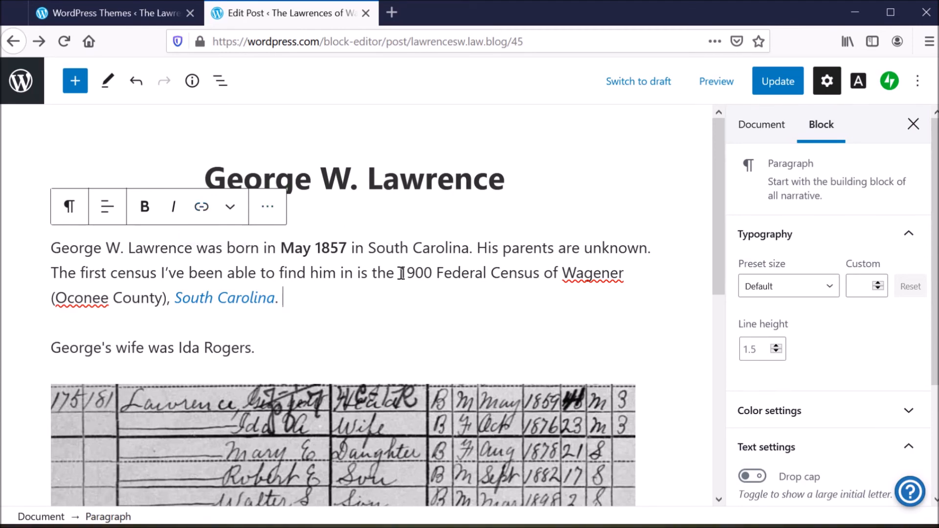
{"action": "left_click_drag", "start_coordinate": [399, 273], "coordinate": [275, 298]}
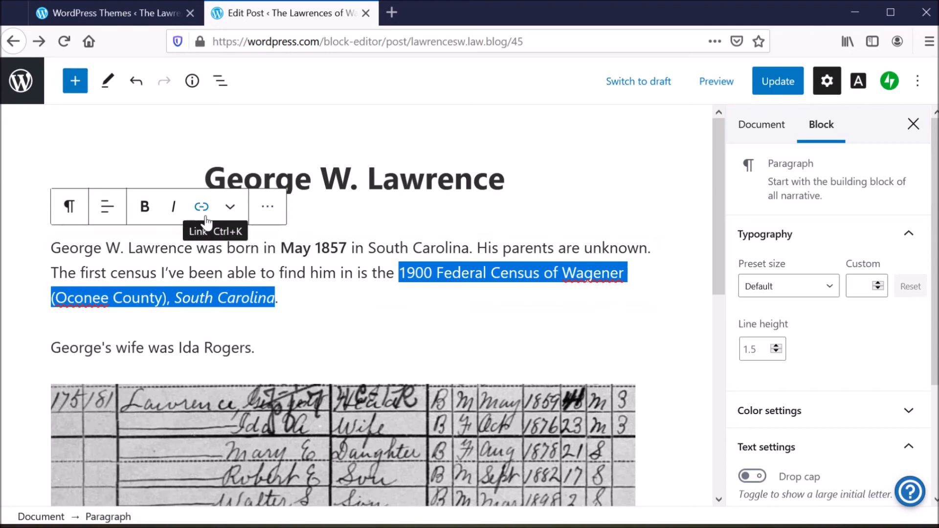
{"action": "left_click", "coordinate": [201, 208]}
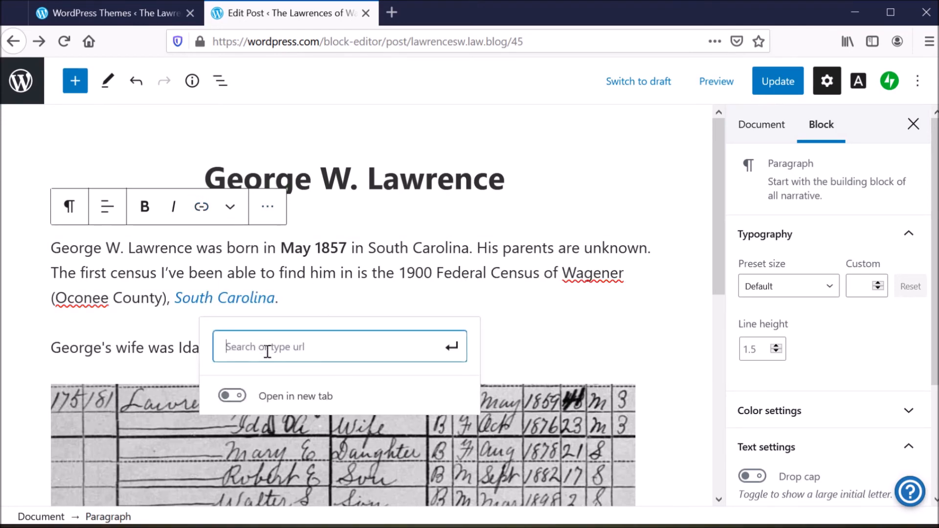
{"action": "left_click", "coordinate": [238, 400]}
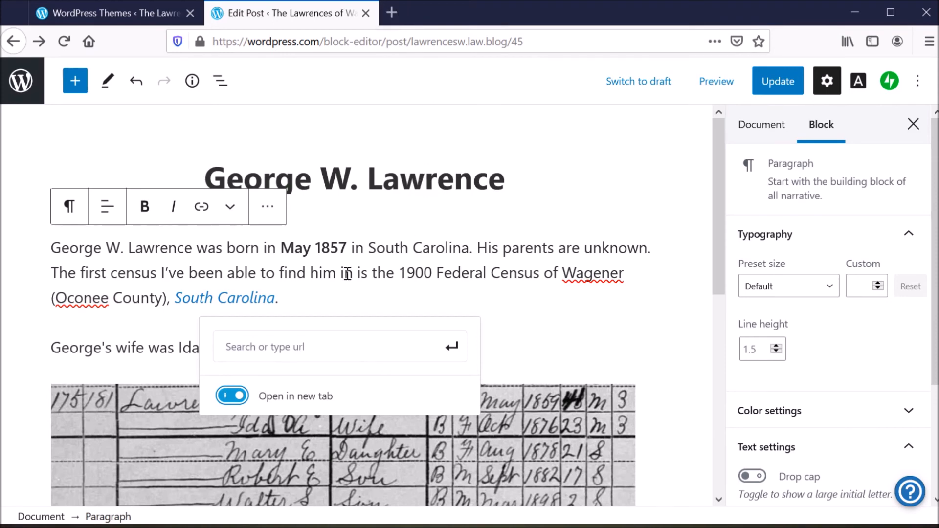
{"action": "left_click", "coordinate": [304, 297]}
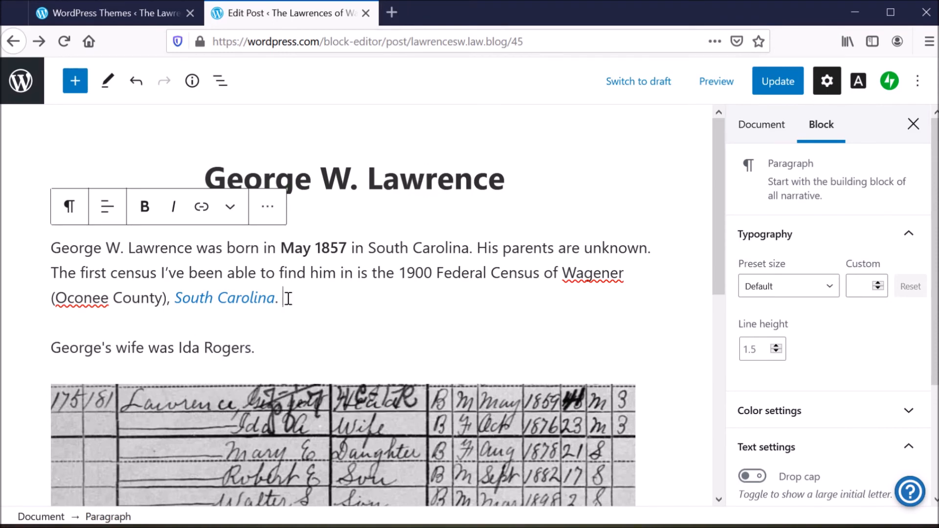
{"action": "left_click_drag", "start_coordinate": [282, 300], "coordinate": [54, 248]}
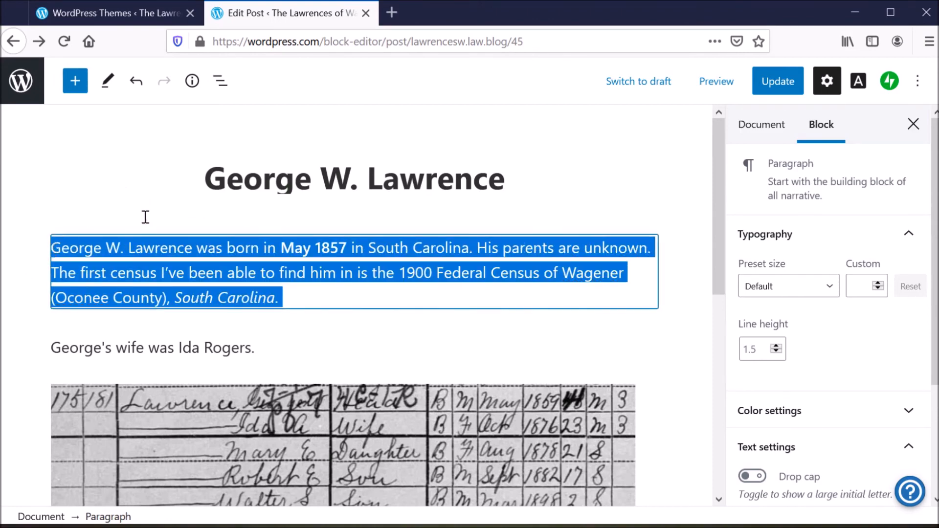
Step: Right-align the first paragraph instead of centred, and update the published post
{"action": "left_click", "coordinate": [109, 210]}
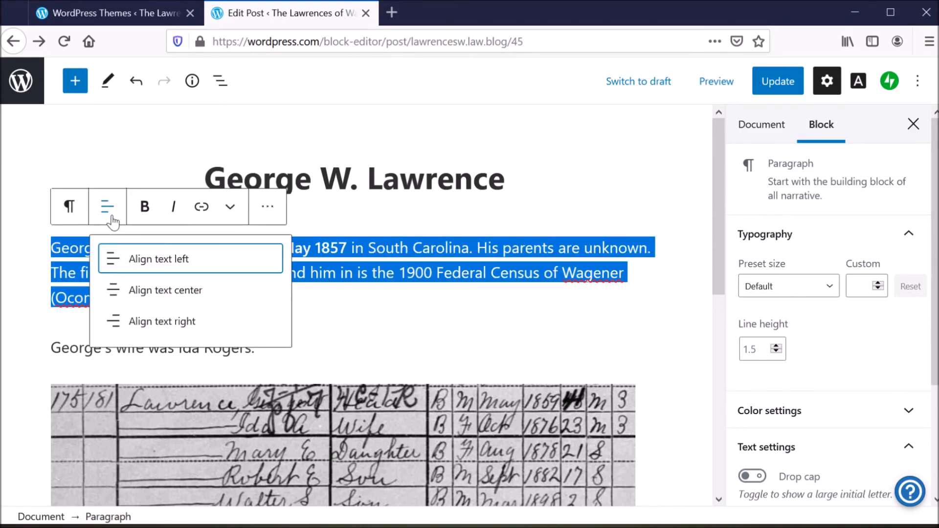
{"action": "left_click", "coordinate": [191, 298]}
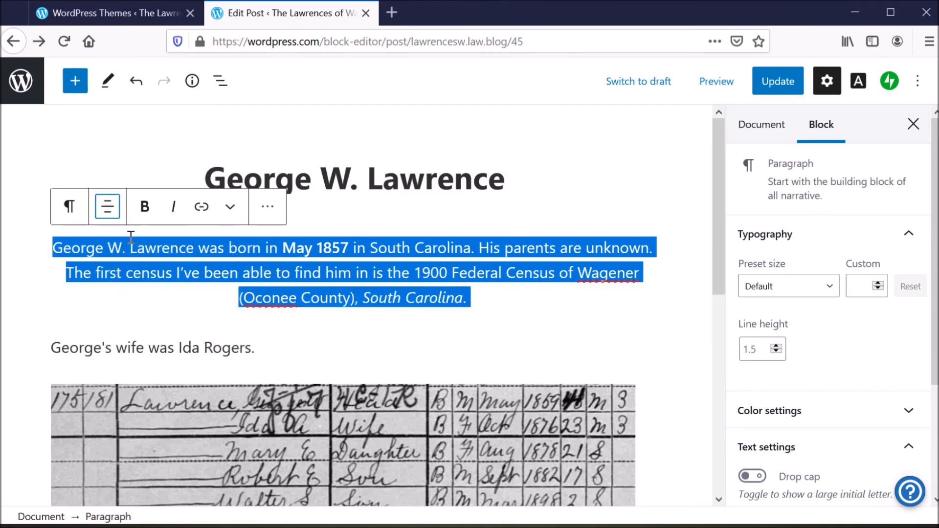
{"action": "left_click", "coordinate": [108, 209]}
{"action": "left_click", "coordinate": [159, 321]}
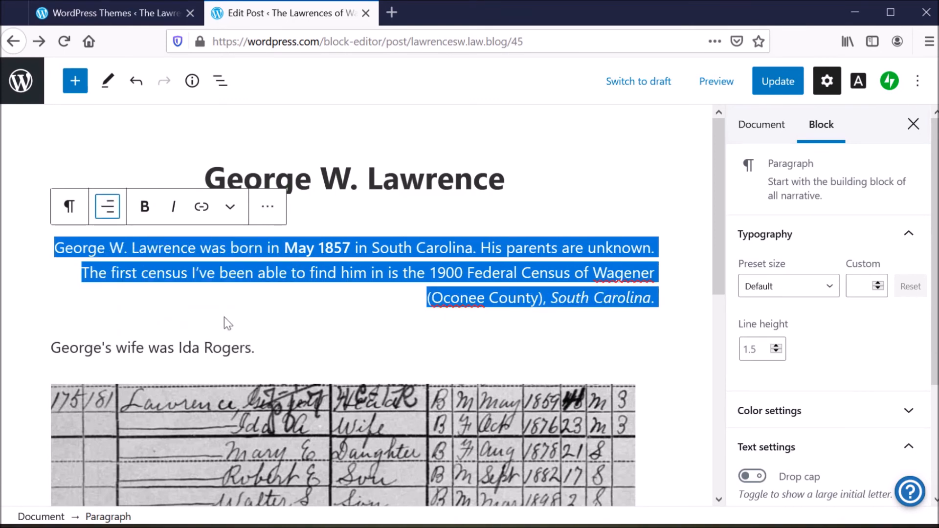
{"action": "left_click", "coordinate": [500, 270]}
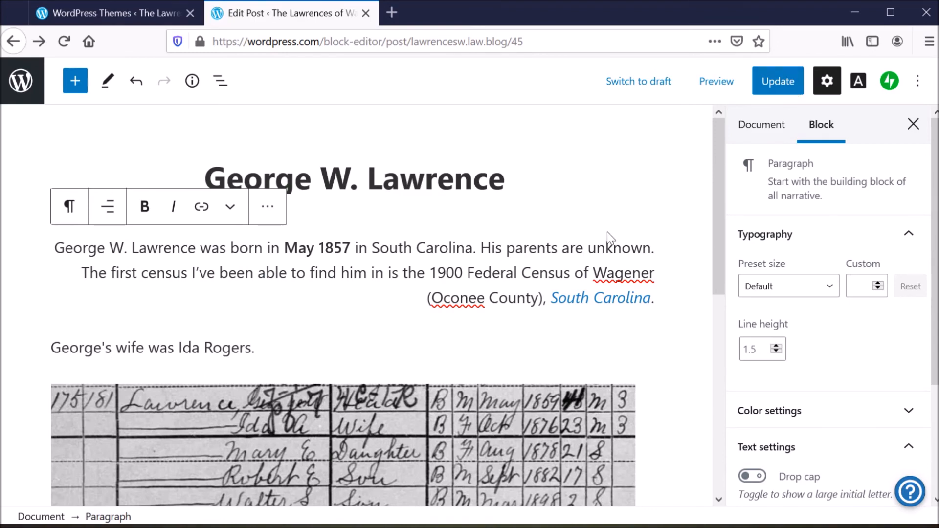
{"action": "left_click", "coordinate": [781, 82]}
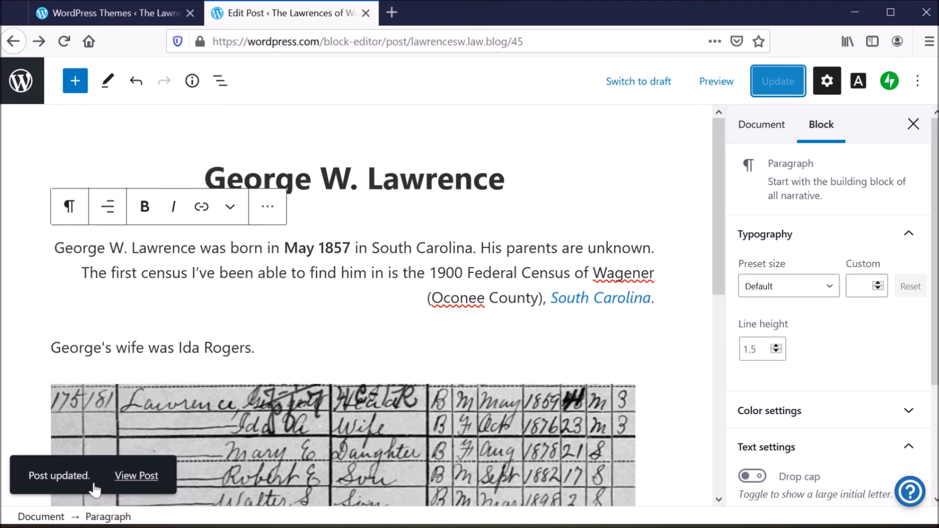
Step: Check the live post's right-aligned opening paragraph, then return to the block editor
{"action": "left_click", "coordinate": [145, 480]}
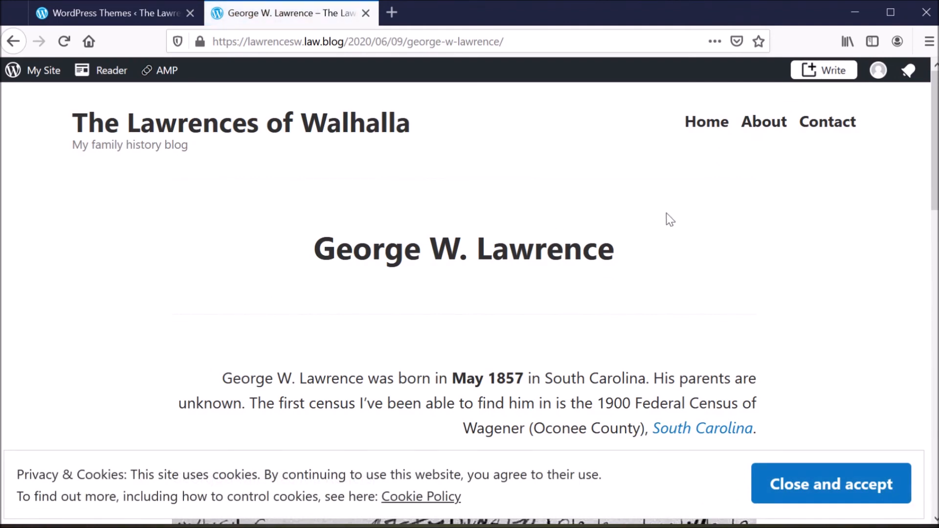
{"action": "scroll", "coordinate": [674, 268], "scroll_direction": "down", "scroll_amount": 2}
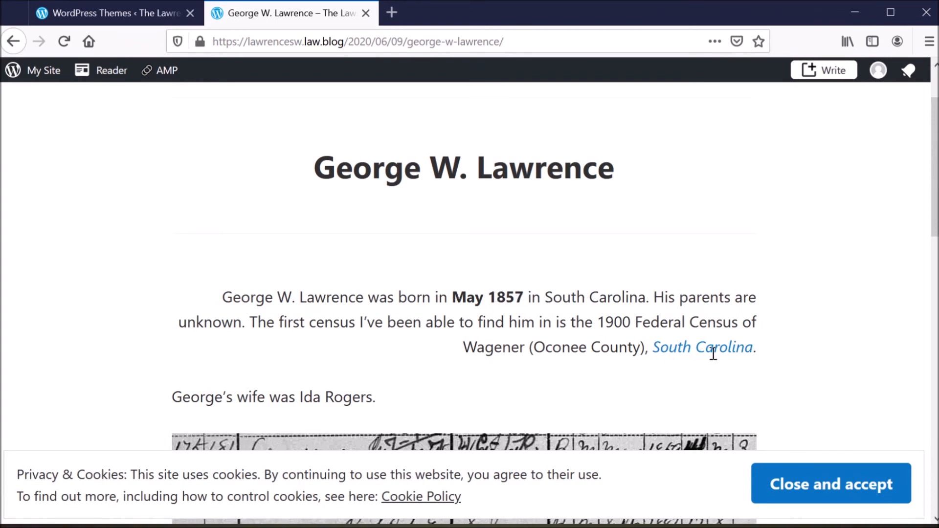
{"action": "scroll", "coordinate": [516, 284], "scroll_direction": "up", "scroll_amount": 2}
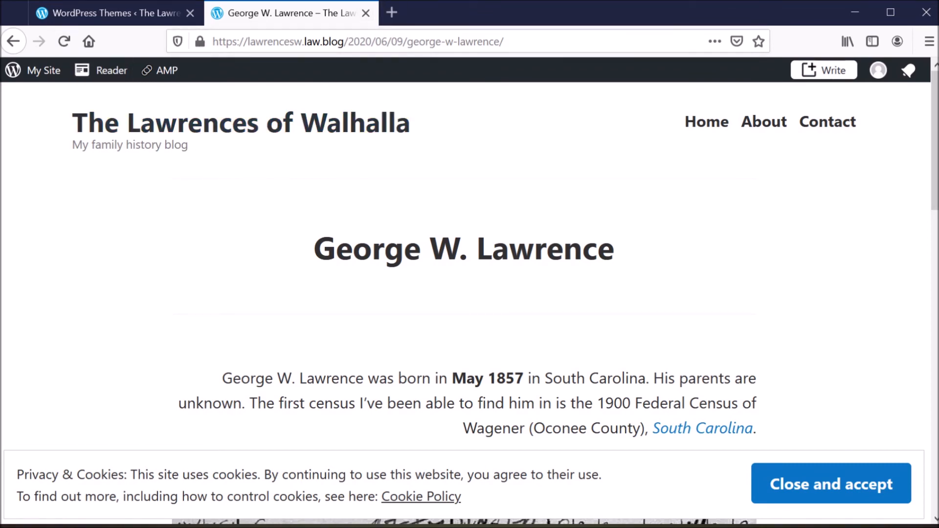
{"action": "left_click", "coordinate": [14, 41]}
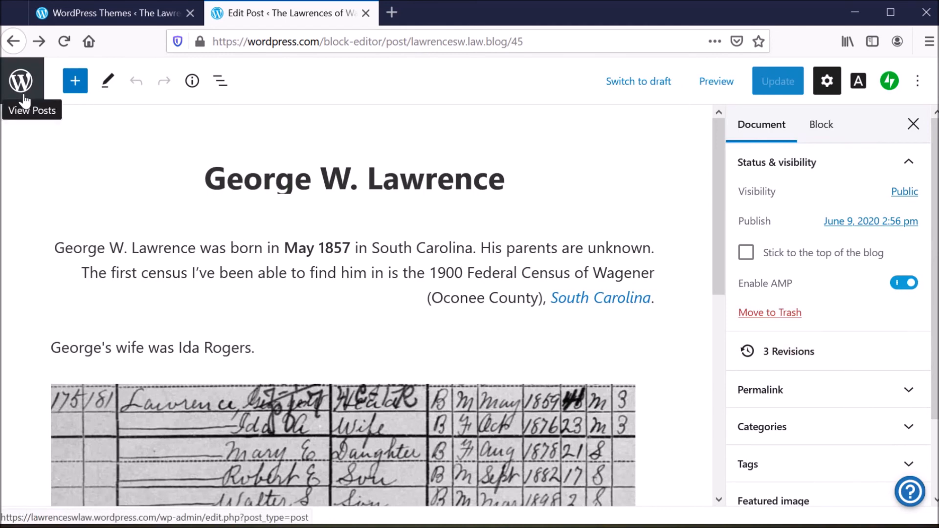
Step: Leave the editor for My Home and show the Site > Posts list
{"action": "left_click", "coordinate": [24, 98]}
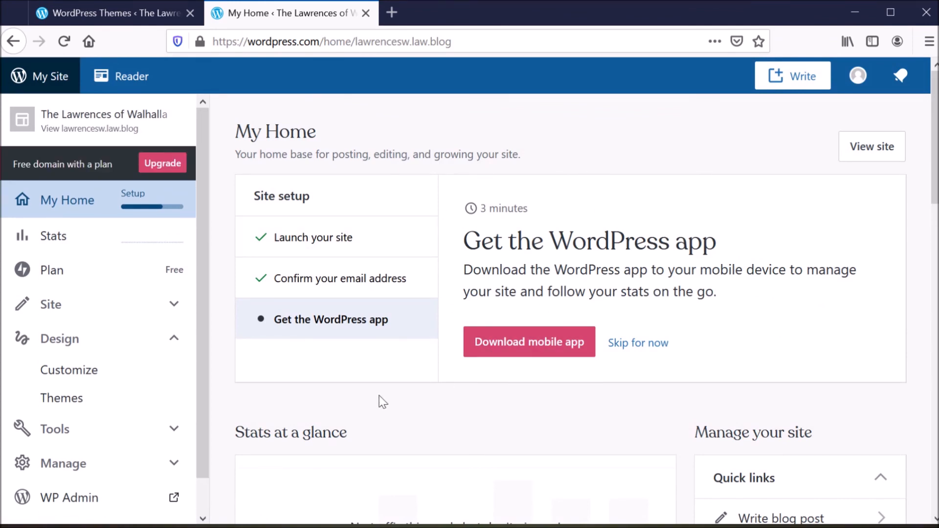
{"action": "scroll", "coordinate": [367, 386], "scroll_direction": "down", "scroll_amount": 3}
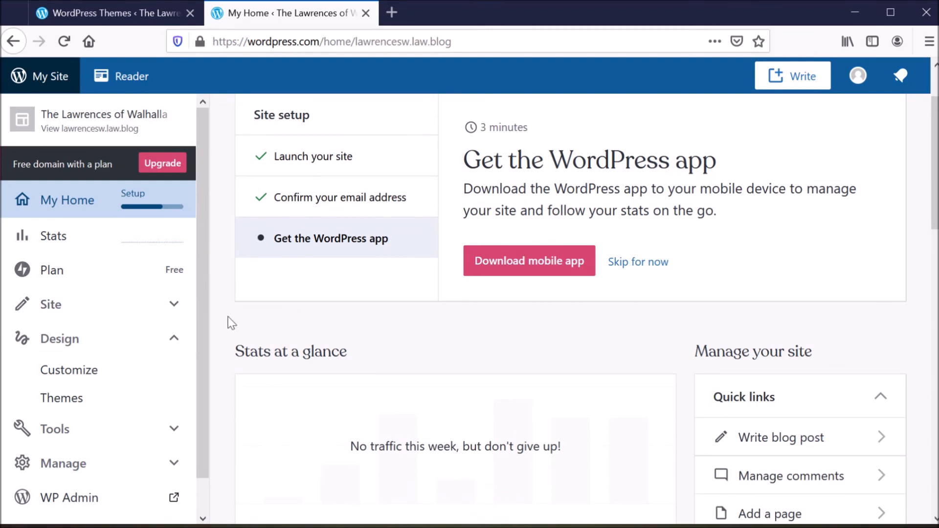
{"action": "left_click", "coordinate": [163, 309]}
{"action": "left_click", "coordinate": [98, 369]}
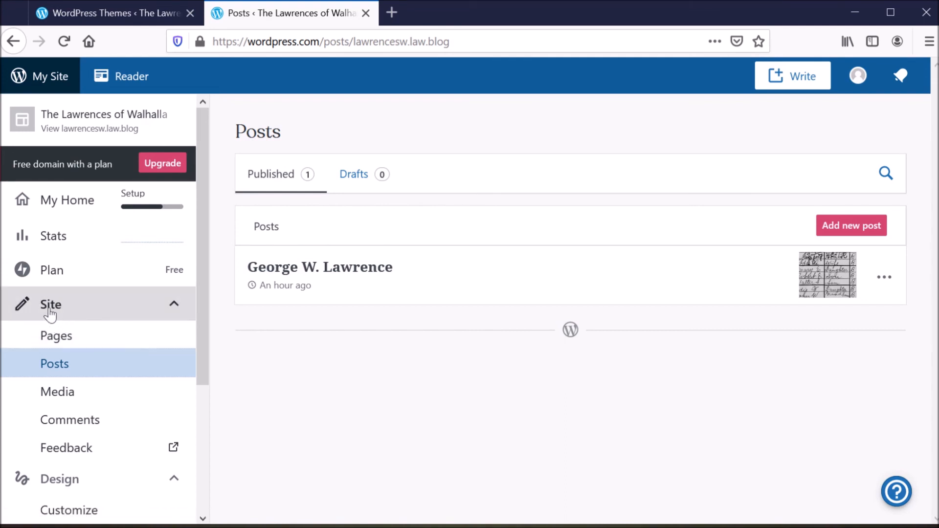
Step: Open the About page from Site > Pages and place the cursor in its empty paragraph
{"action": "left_click", "coordinate": [57, 337]}
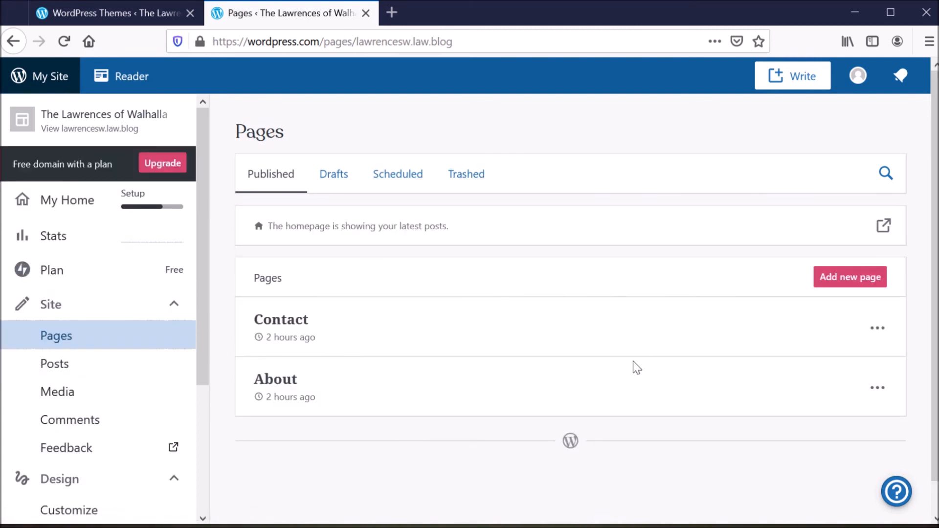
{"action": "left_click", "coordinate": [273, 382]}
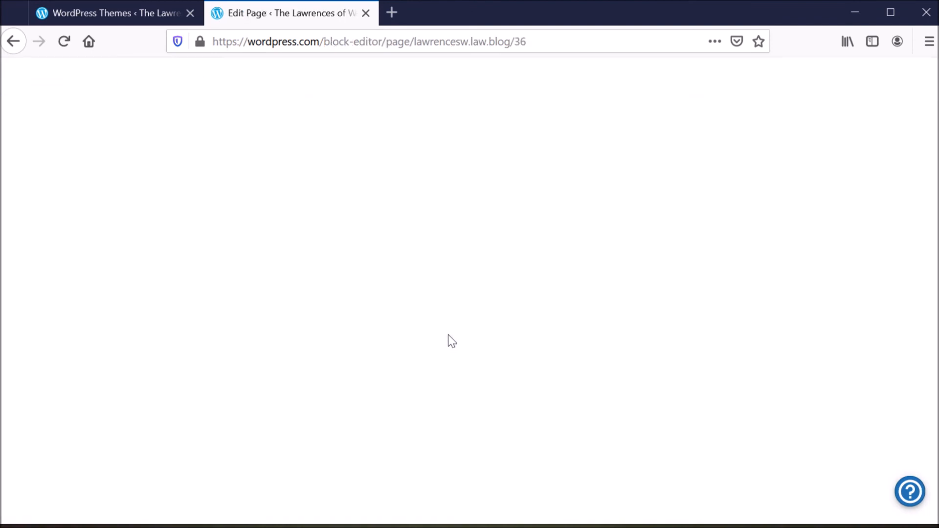
{"action": "left_click", "coordinate": [332, 247]}
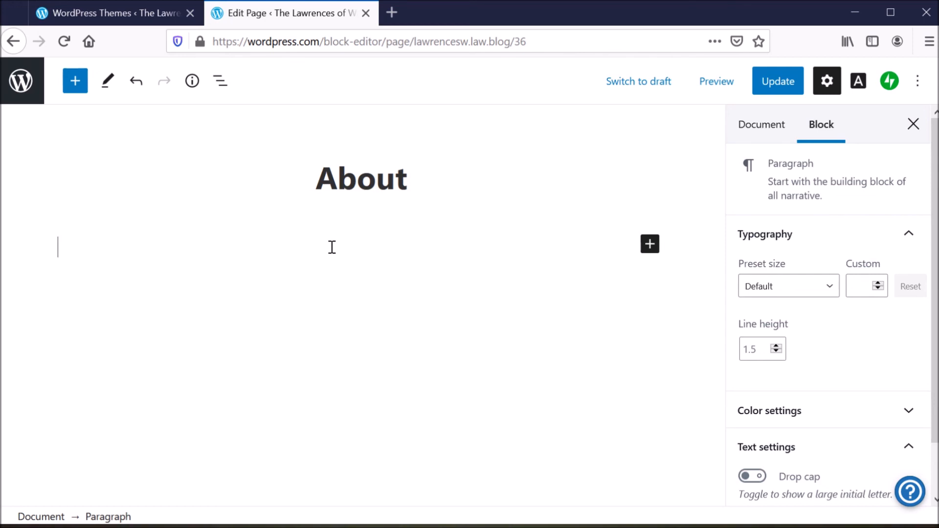
Step: Write 'I am a family historian researching my roots in Walhalla, South Carolina.', update, and view the page
{"action": "type", "text": "I am a family histo"}
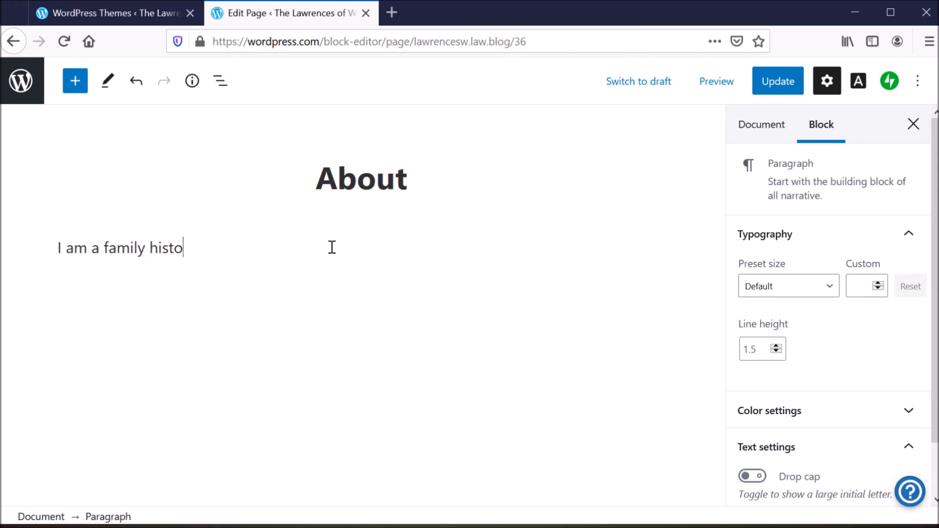
{"action": "type", "text": "rian researching my "}
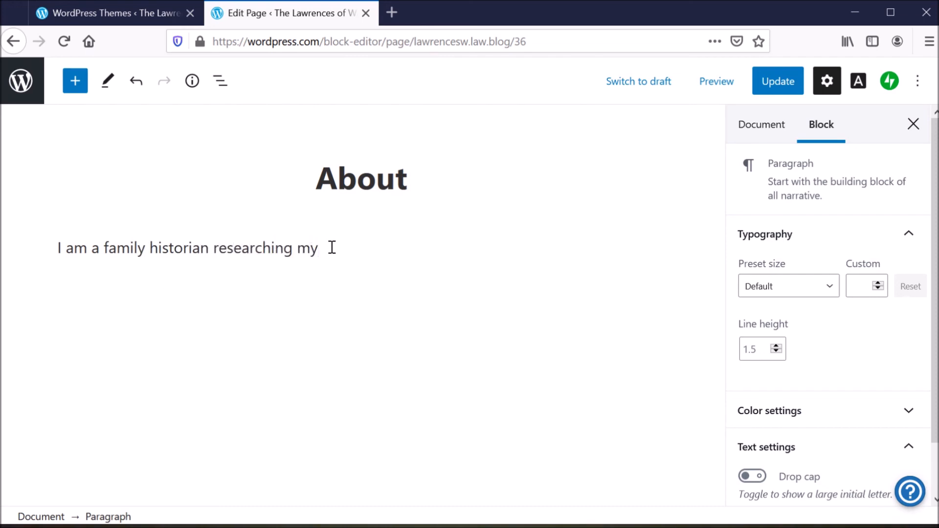
{"action": "type", "text": "roots in Walhall"}
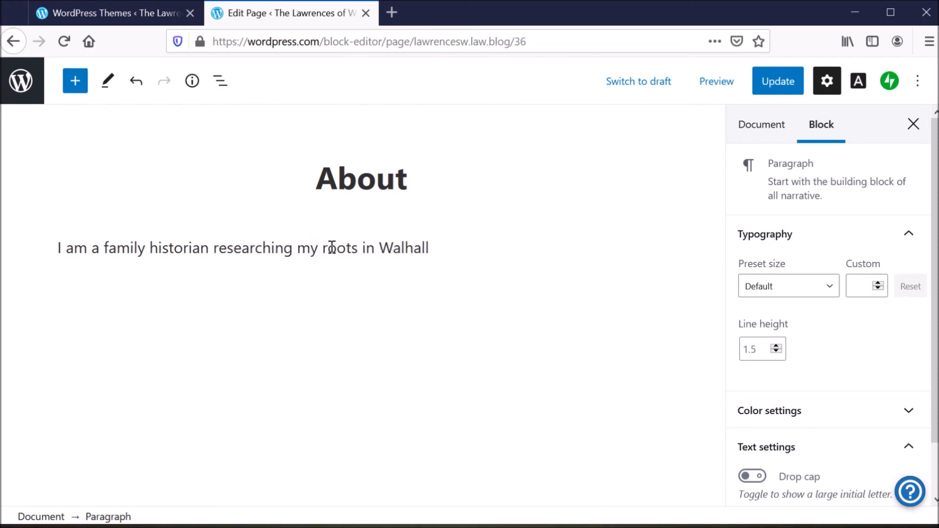
{"action": "type", "text": "a, South Carolina."}
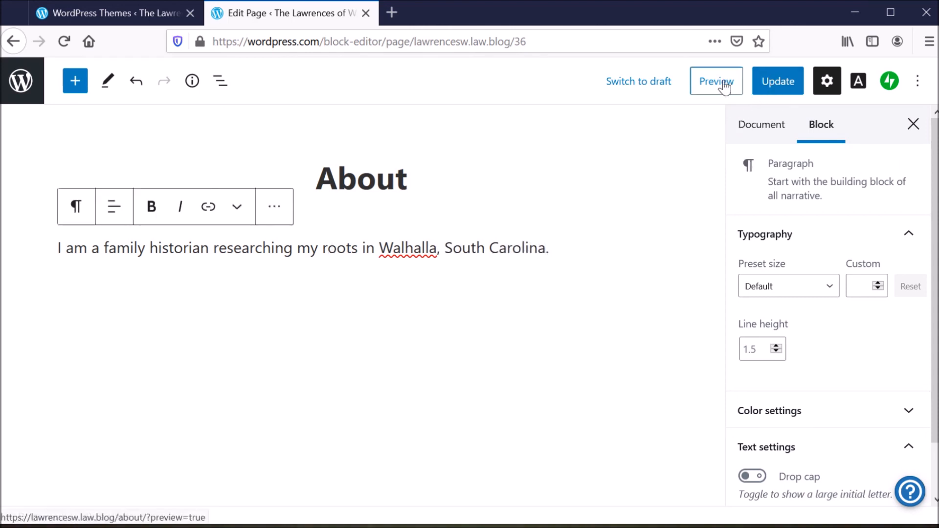
{"action": "left_click", "coordinate": [779, 83]}
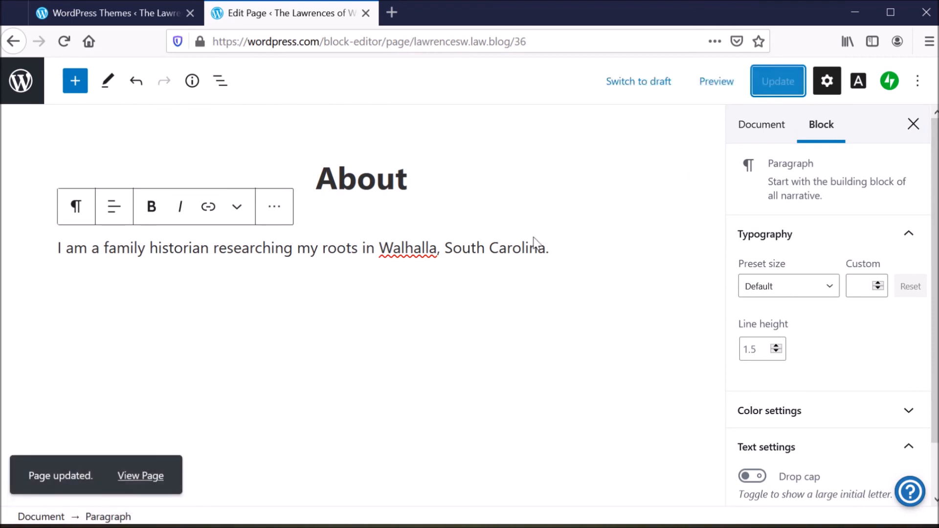
{"action": "left_click", "coordinate": [155, 478]}
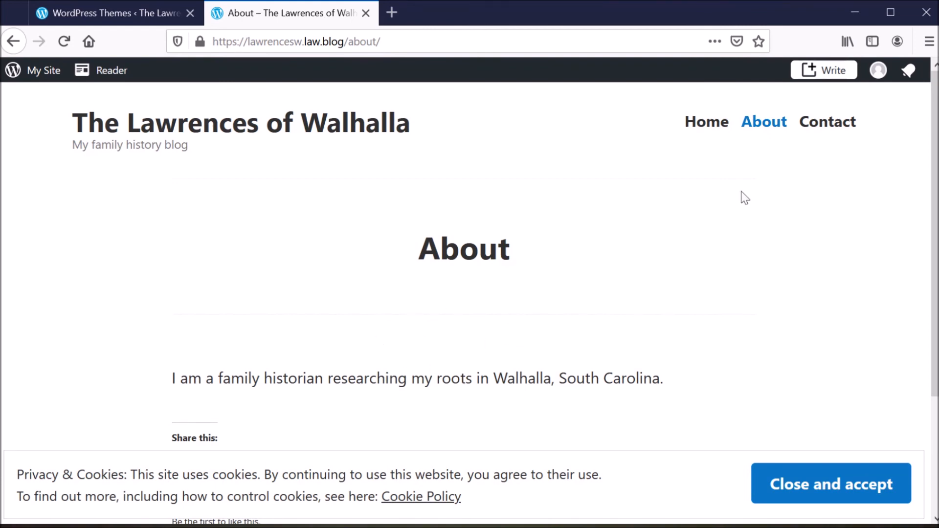
Step: Scroll through the George W. Lawrence post on the blog home page, then return to My Home
{"action": "left_click", "coordinate": [708, 128]}
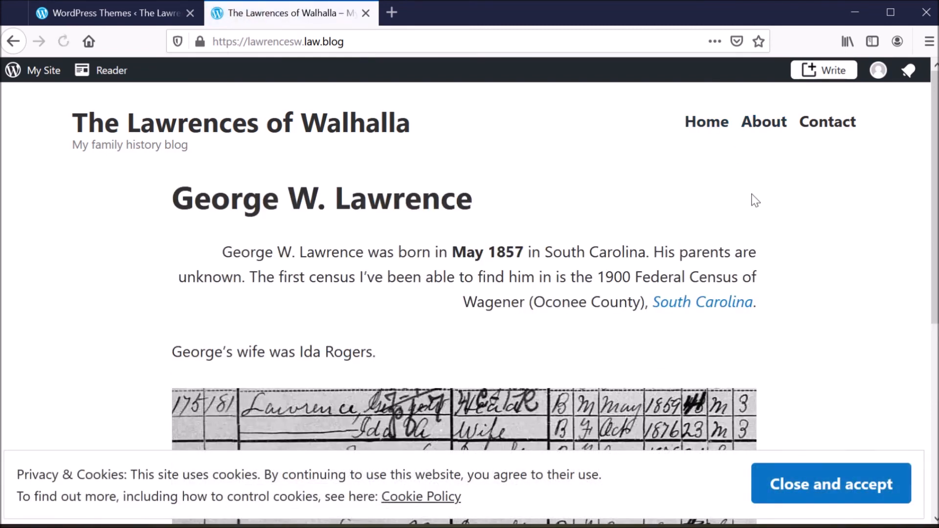
{"action": "scroll", "coordinate": [765, 237], "scroll_direction": "down", "scroll_amount": 5}
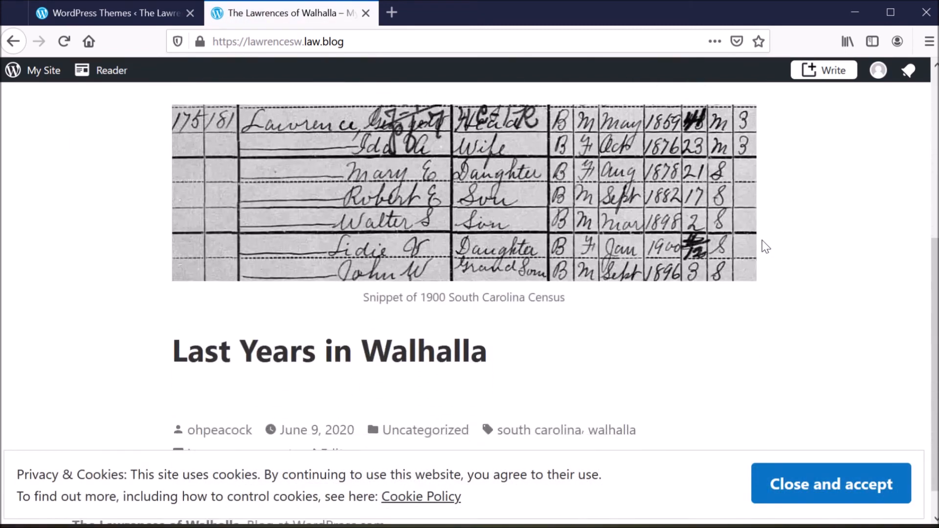
{"action": "scroll", "coordinate": [766, 248], "scroll_direction": "up", "scroll_amount": 2}
{"action": "scroll", "coordinate": [766, 248], "scroll_direction": "up", "scroll_amount": 3}
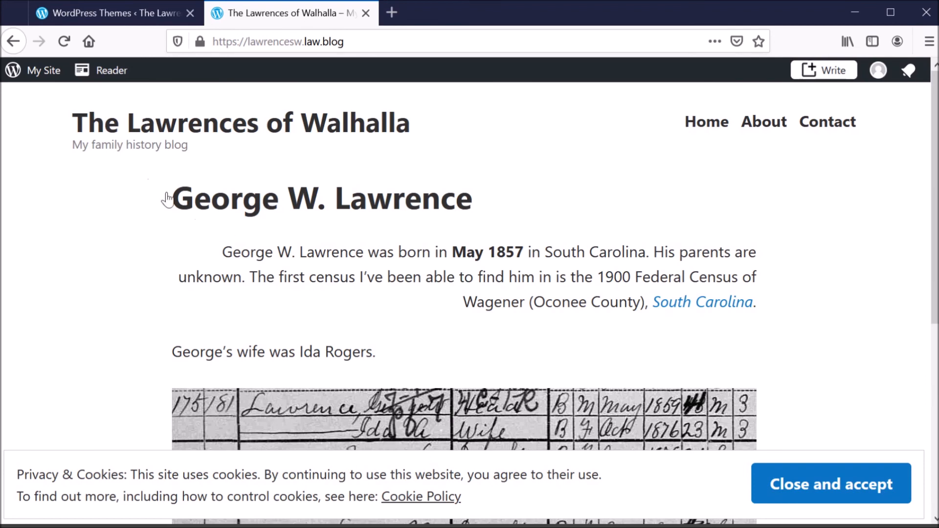
{"action": "left_click", "coordinate": [28, 79]}
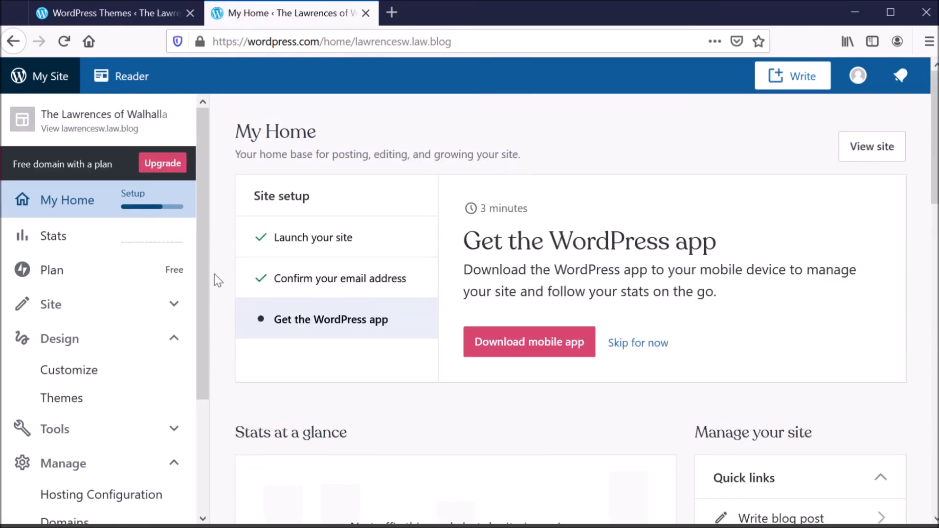
Step: Go to Manage > People and start a new invitation to the site
{"action": "scroll", "coordinate": [167, 356], "scroll_direction": "down", "scroll_amount": 2}
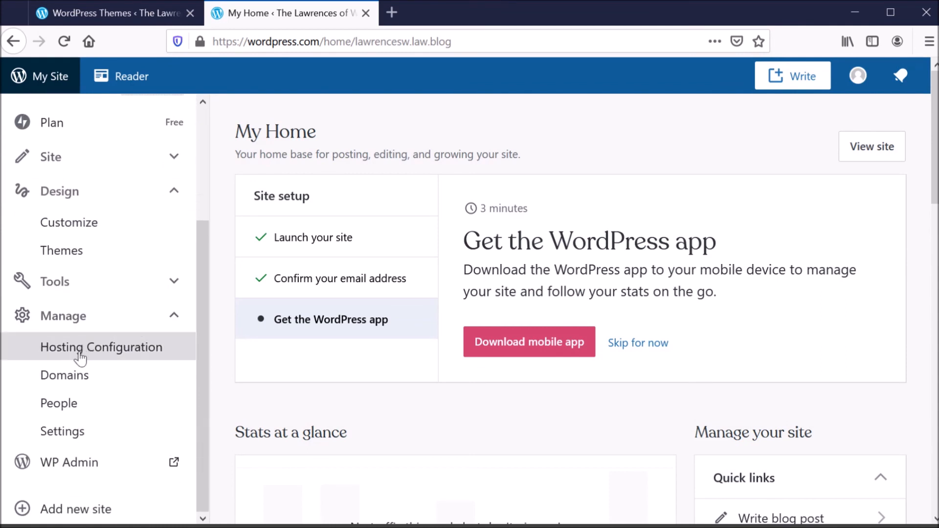
{"action": "left_click", "coordinate": [69, 412]}
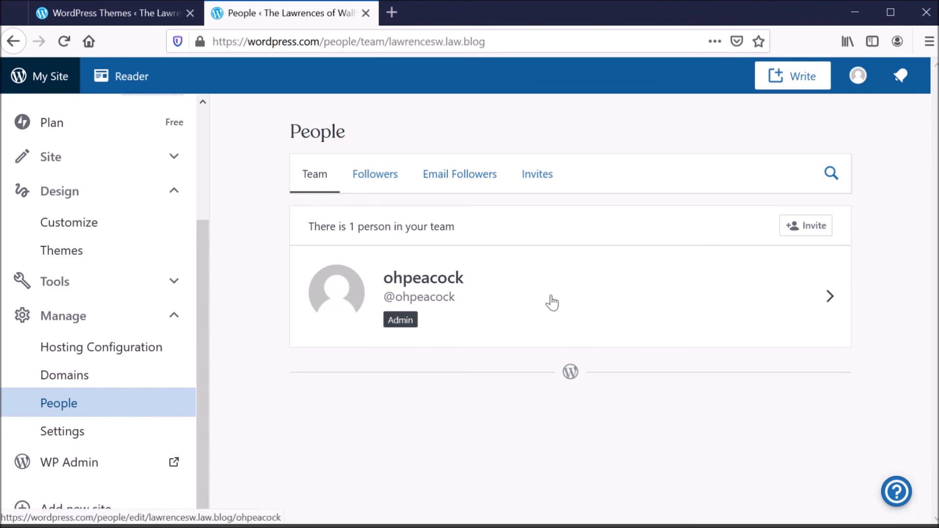
{"action": "left_click", "coordinate": [815, 234]}
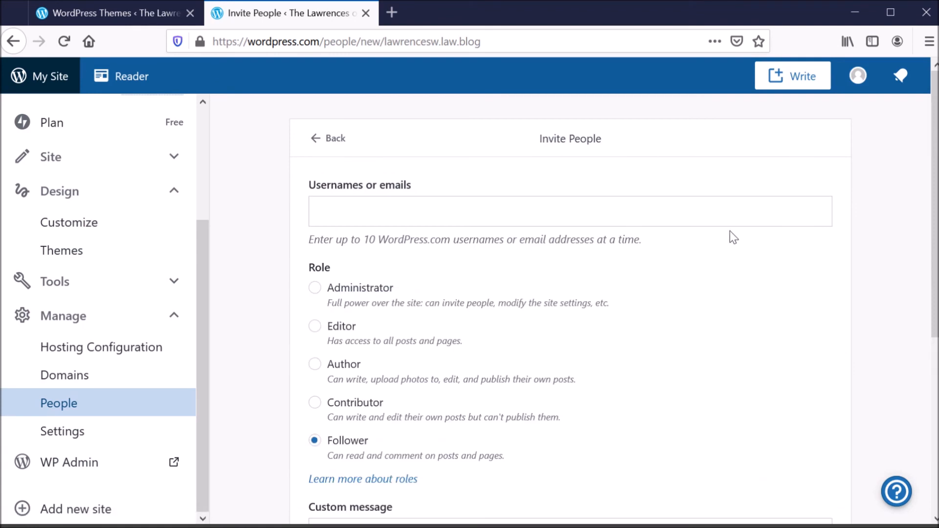
Step: Enter the invitee's username or email and a personal invitation message
{"action": "left_click", "coordinate": [642, 214]}
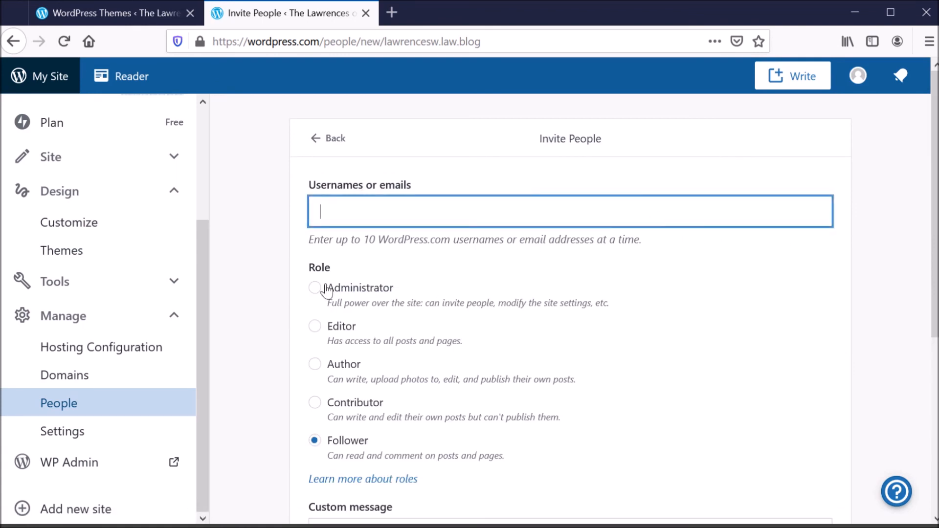
{"action": "scroll", "coordinate": [348, 289], "scroll_direction": "down", "scroll_amount": 2}
{"action": "scroll", "coordinate": [348, 290], "scroll_direction": "down", "scroll_amount": 1}
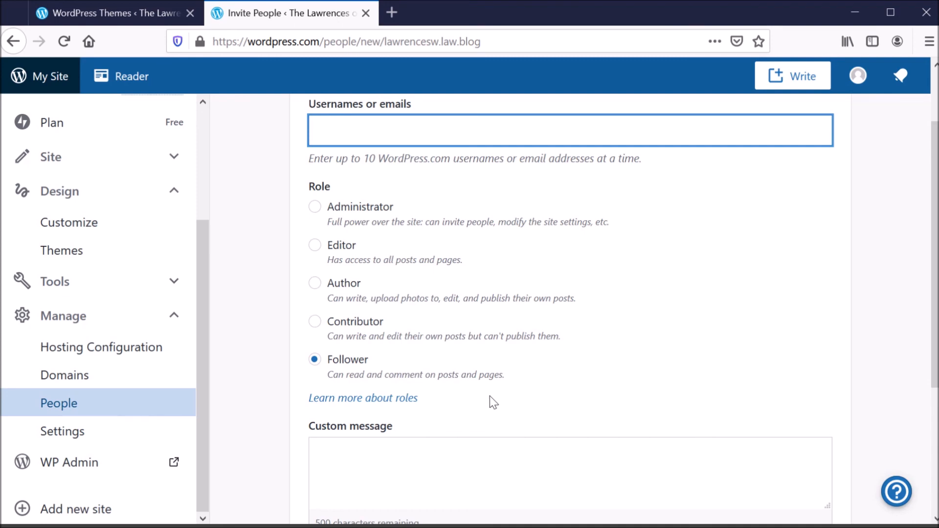
{"action": "scroll", "coordinate": [489, 396], "scroll_direction": "down", "scroll_amount": 2}
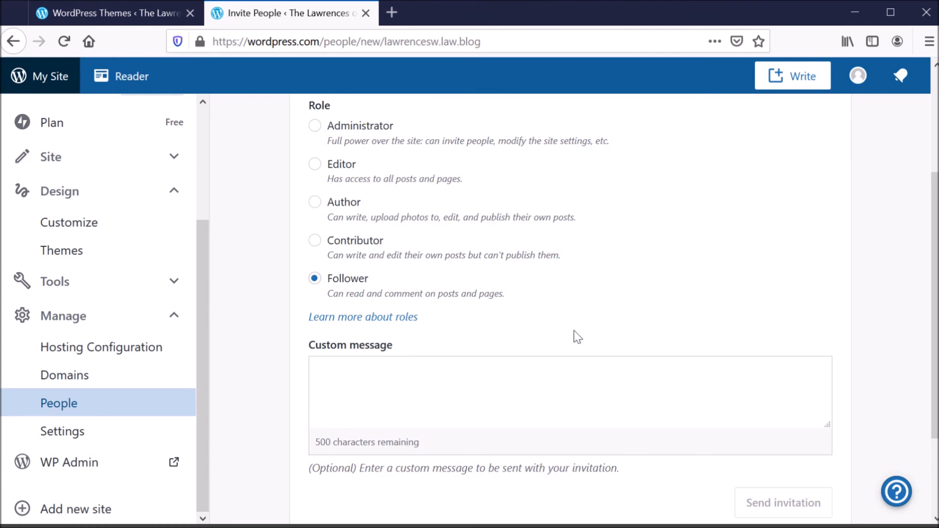
{"action": "scroll", "coordinate": [574, 331], "scroll_direction": "up", "scroll_amount": 2}
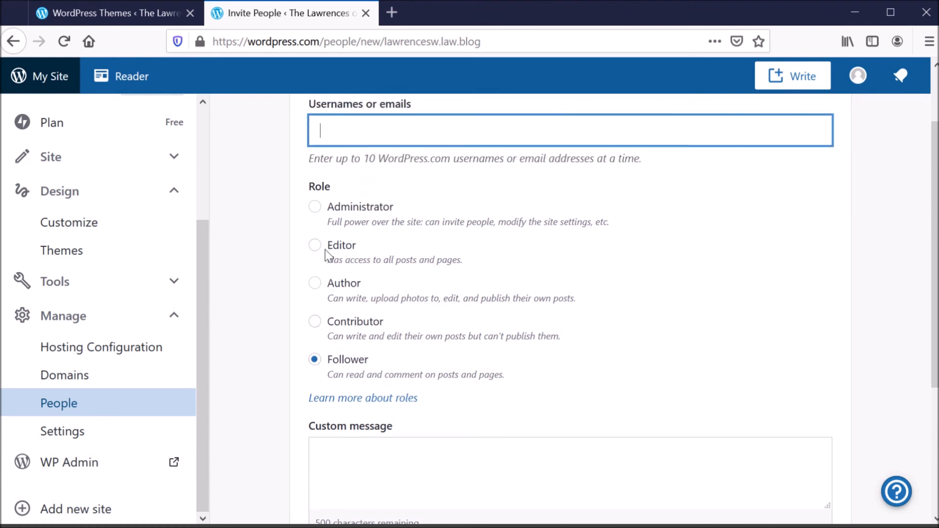
{"action": "scroll", "coordinate": [544, 318], "scroll_direction": "down", "scroll_amount": 4}
{"action": "left_click", "coordinate": [325, 317]}
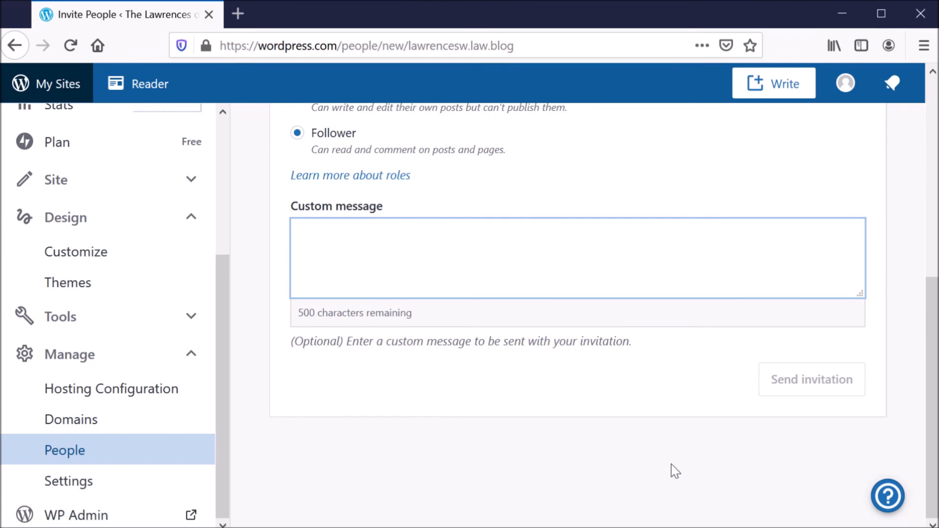
Step: Return to My Home and check the Launch your site setup step, now marked Complete
{"action": "scroll", "coordinate": [315, 445], "scroll_direction": "up", "scroll_amount": 4}
{"action": "scroll", "coordinate": [184, 346], "scroll_direction": "up", "scroll_amount": 4}
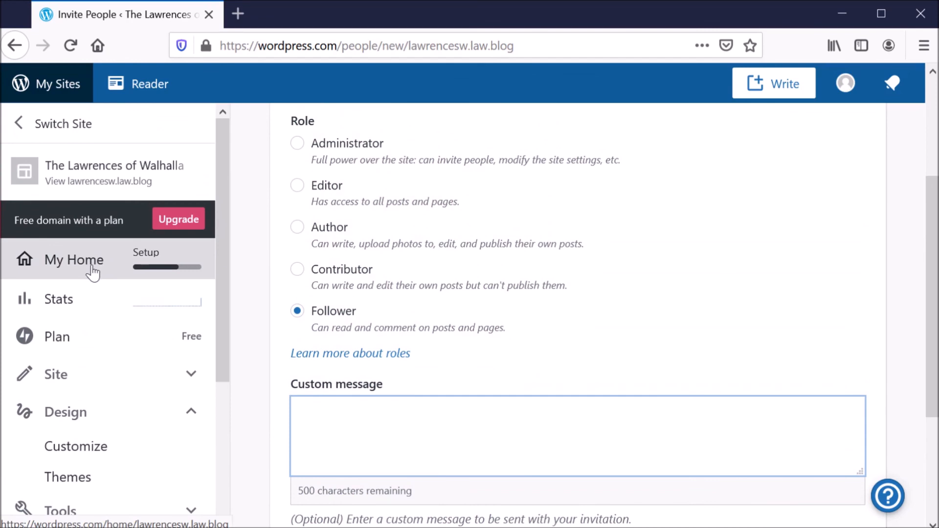
{"action": "left_click", "coordinate": [91, 270]}
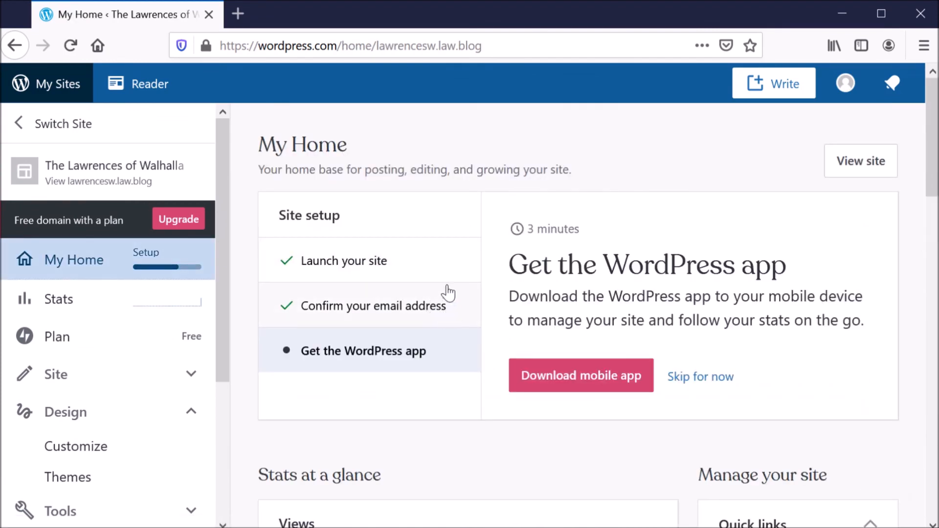
{"action": "left_click", "coordinate": [372, 266]}
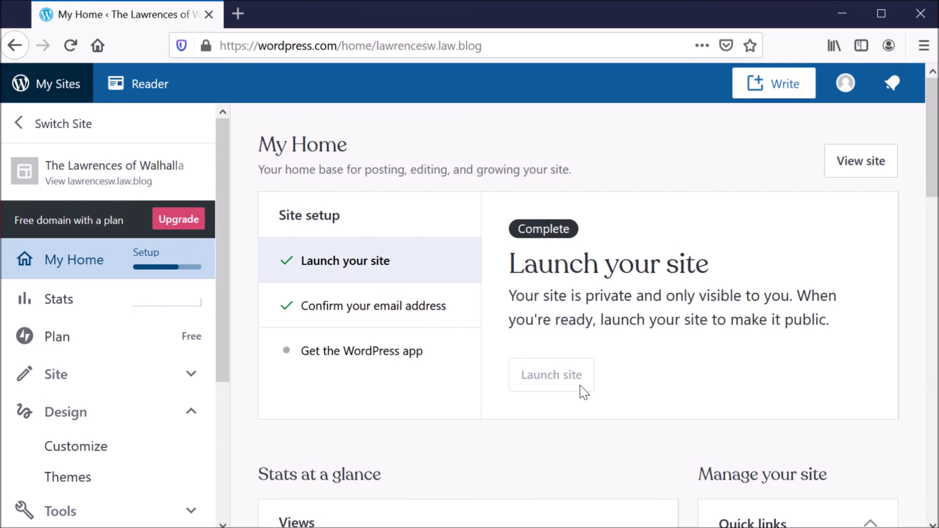
Step: View the live public site for The Lawrences of Walhalla
{"action": "left_click", "coordinate": [832, 172]}
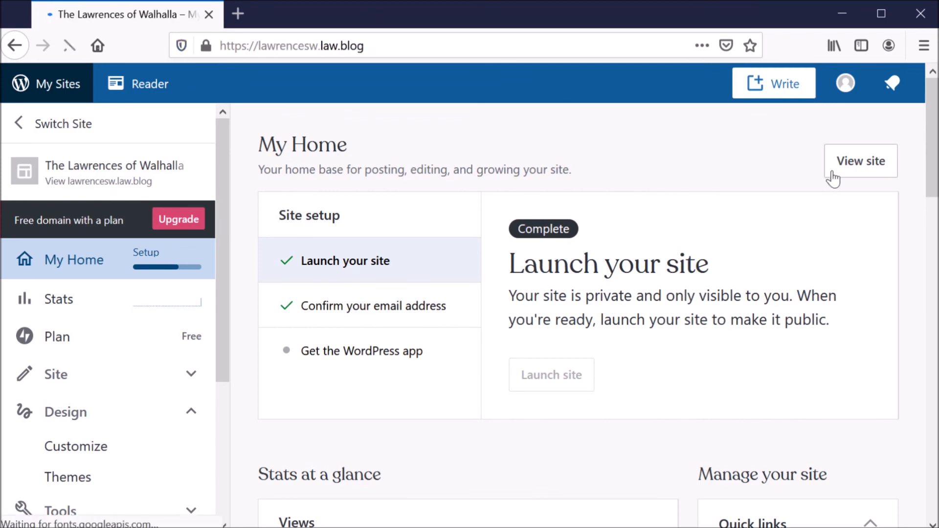